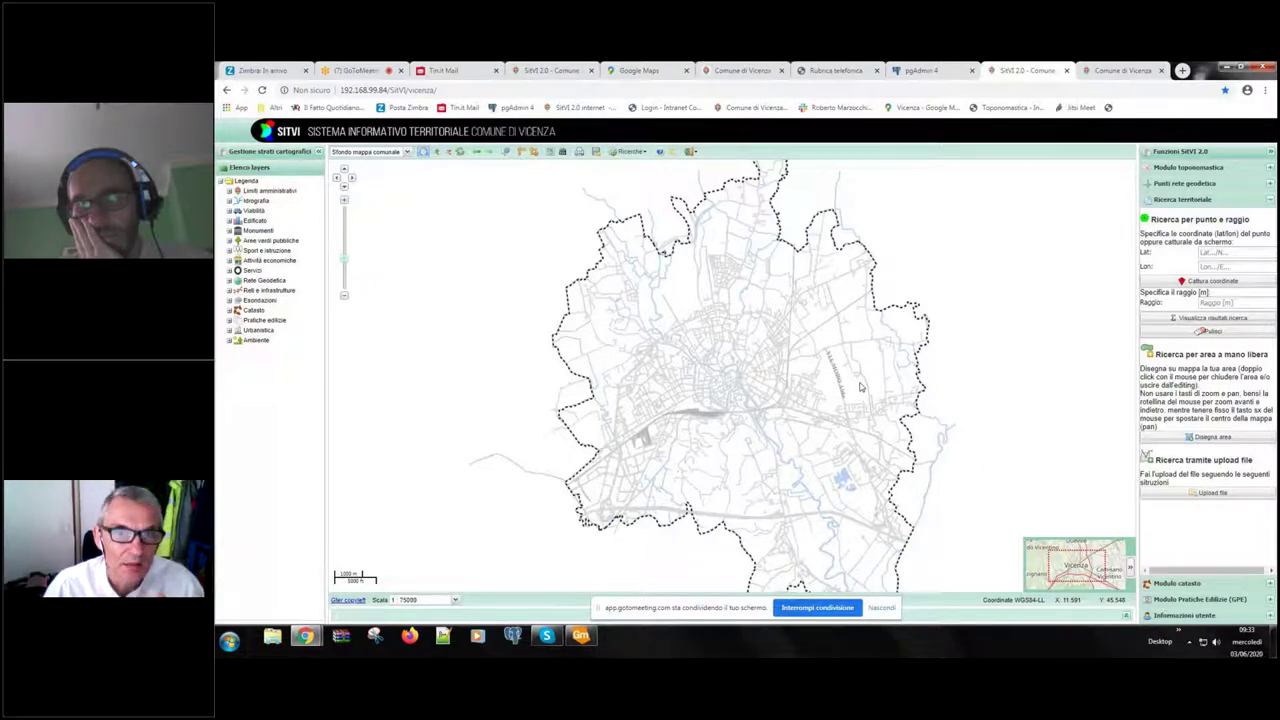
# Step: Display the Numeri Civici layer from the Edificato group on the map of the streets beside Viale Eretenio
pyautogui.click(435, 152)
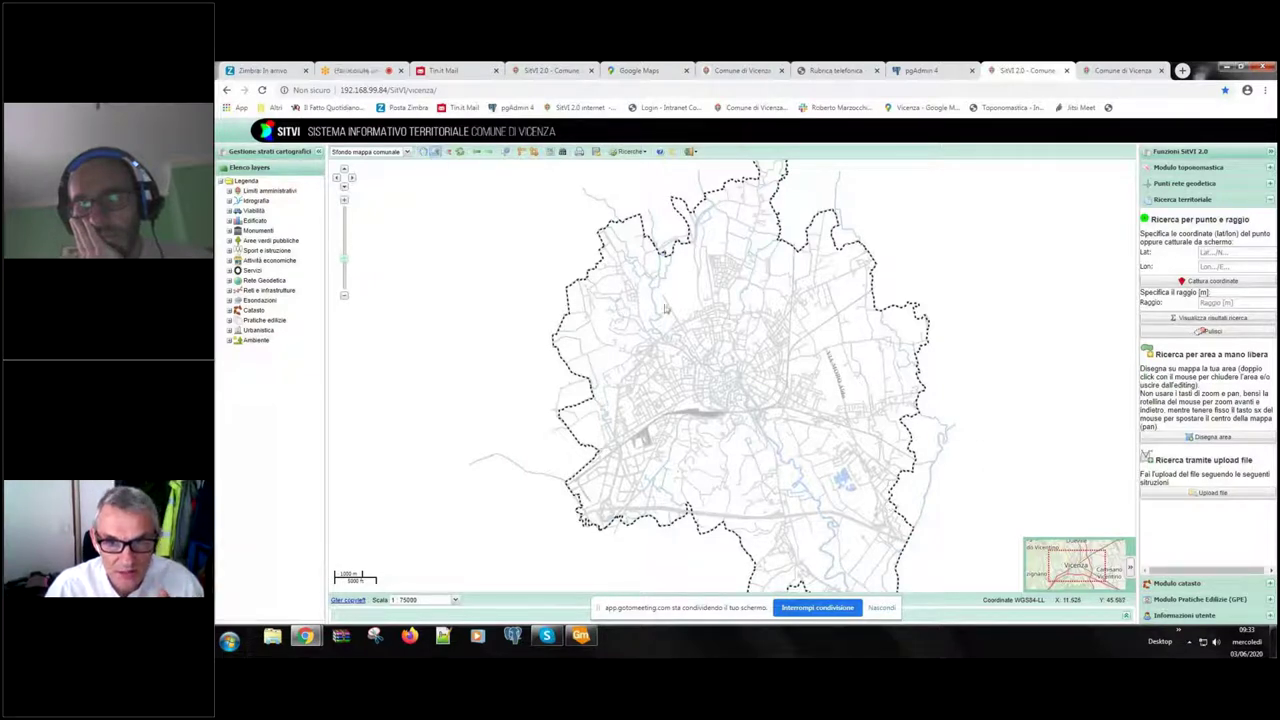
pyautogui.scroll(1, 669, 306)
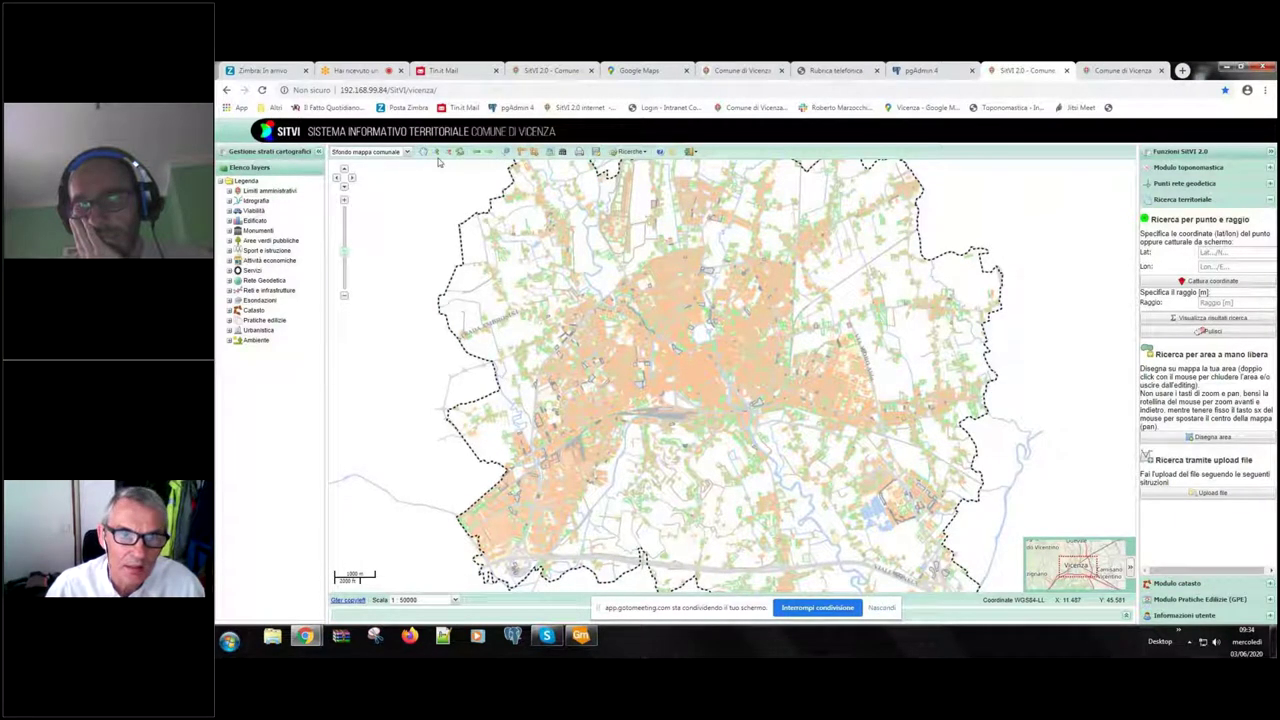
pyautogui.click(438, 151)
pyautogui.moveTo(686, 378); pyautogui.dragTo(801, 459)
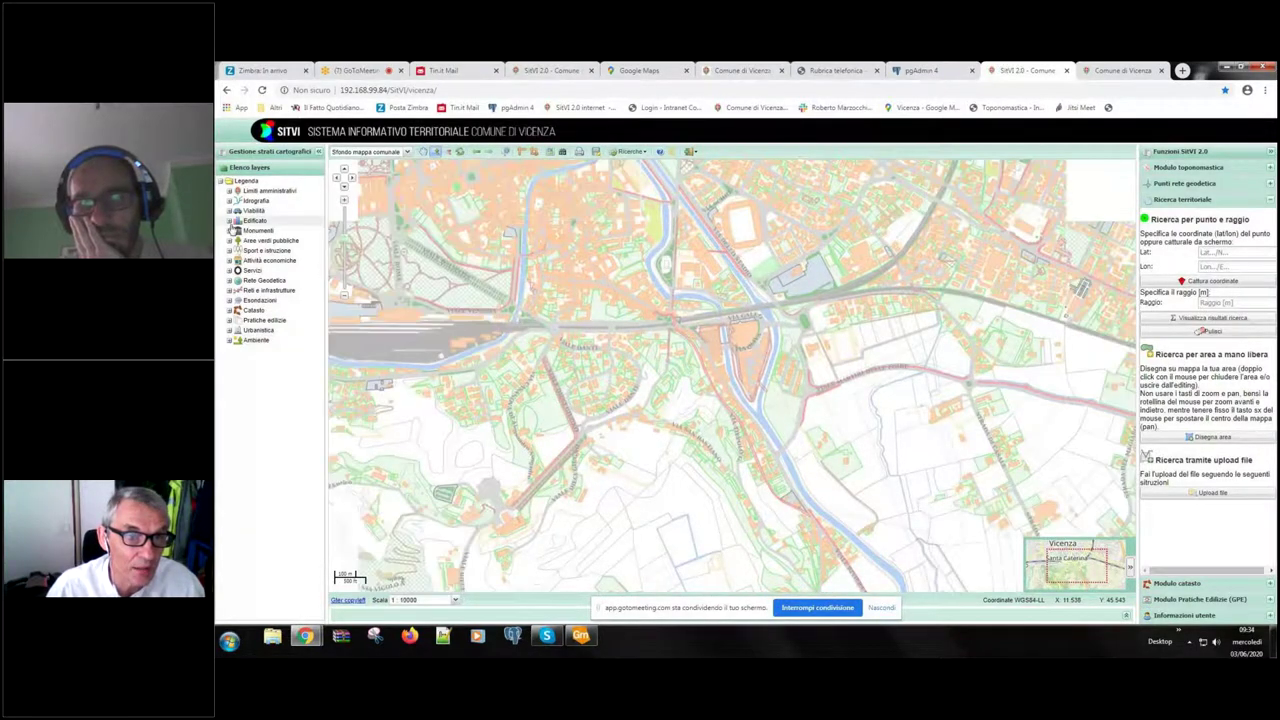
pyautogui.click(230, 220)
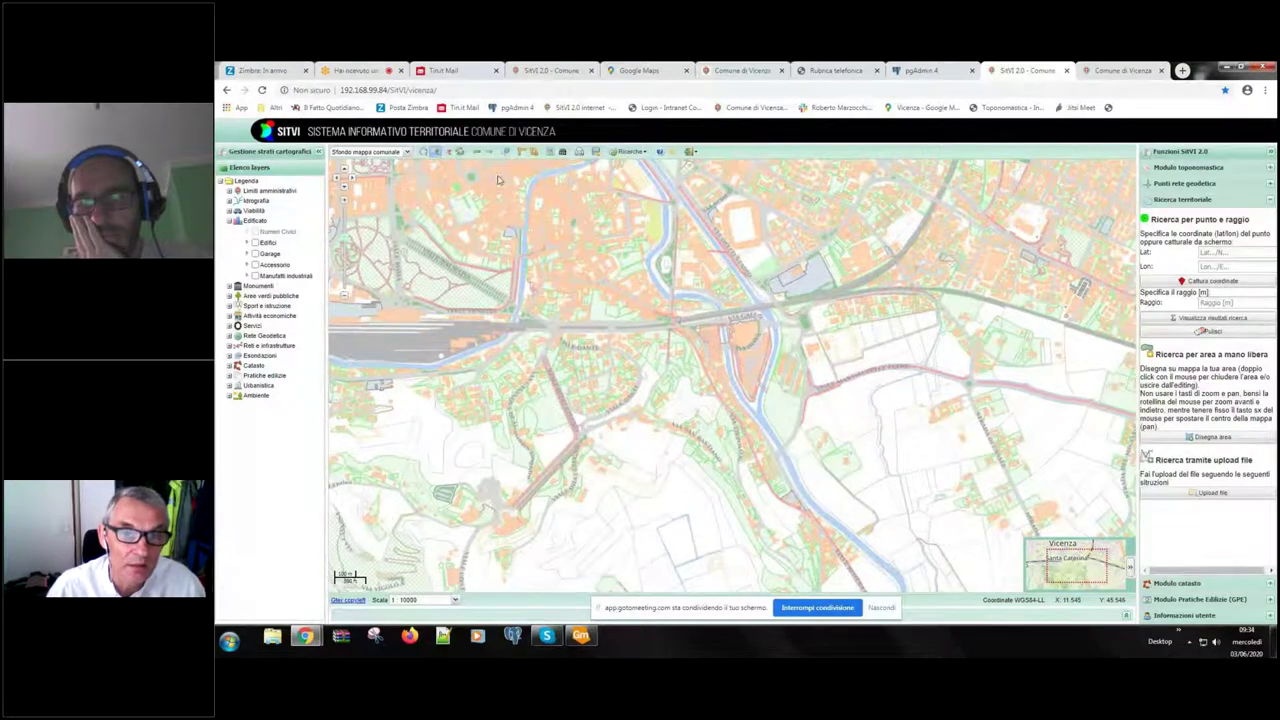
pyautogui.scroll(2, 630, 283)
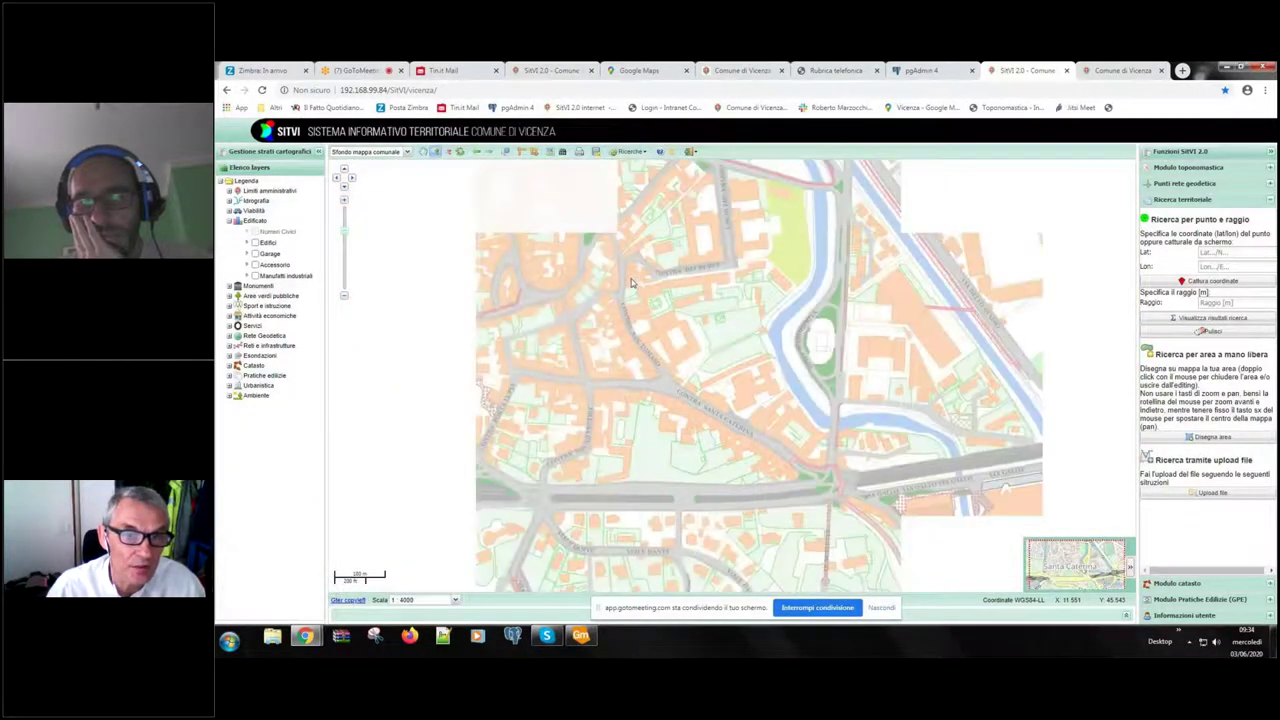
pyautogui.scroll(1, 562, 319)
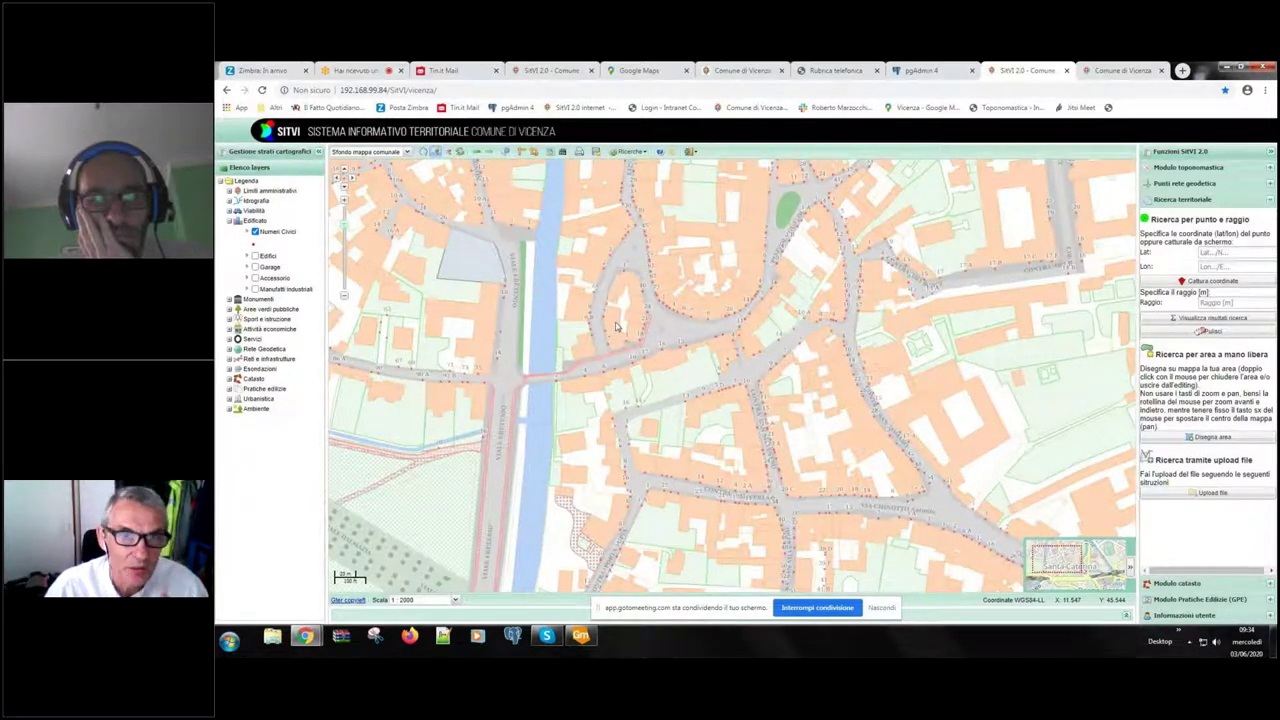
# Step: Query a house number on Piazzola San Giuseppe, view its internal units page, and close the page and the info window
pyautogui.click(508, 151)
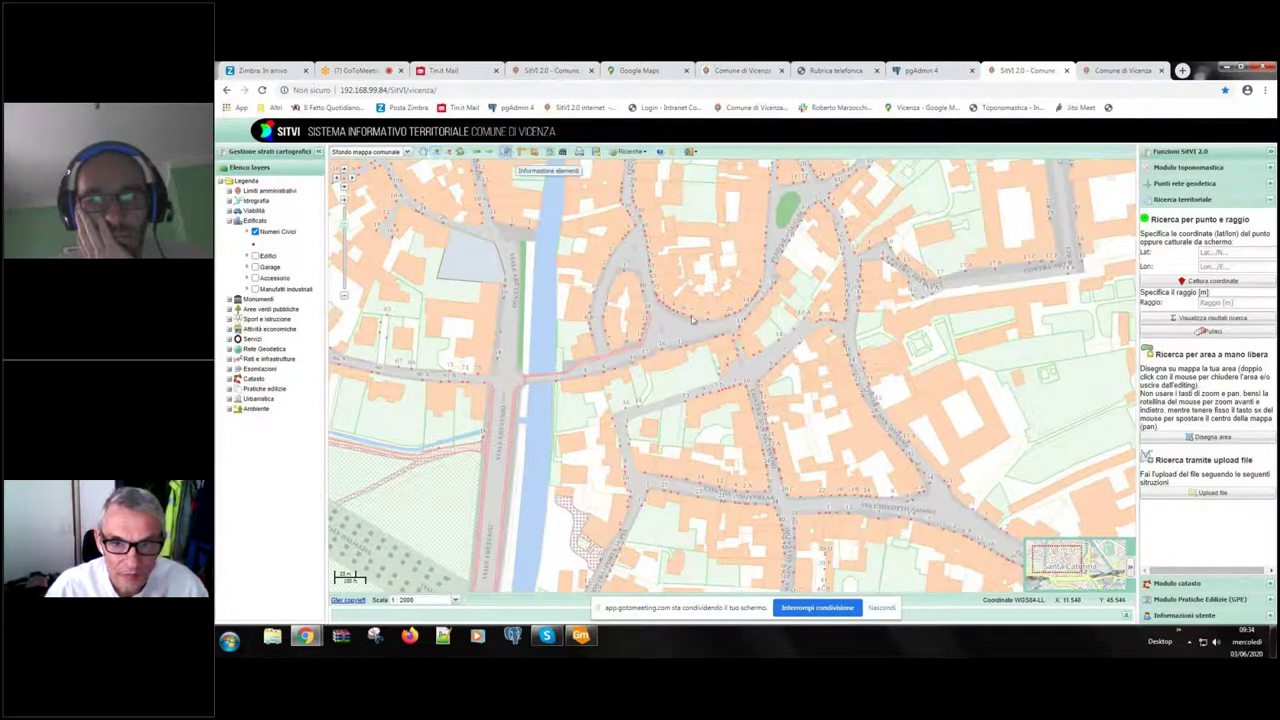
pyautogui.click(684, 318)
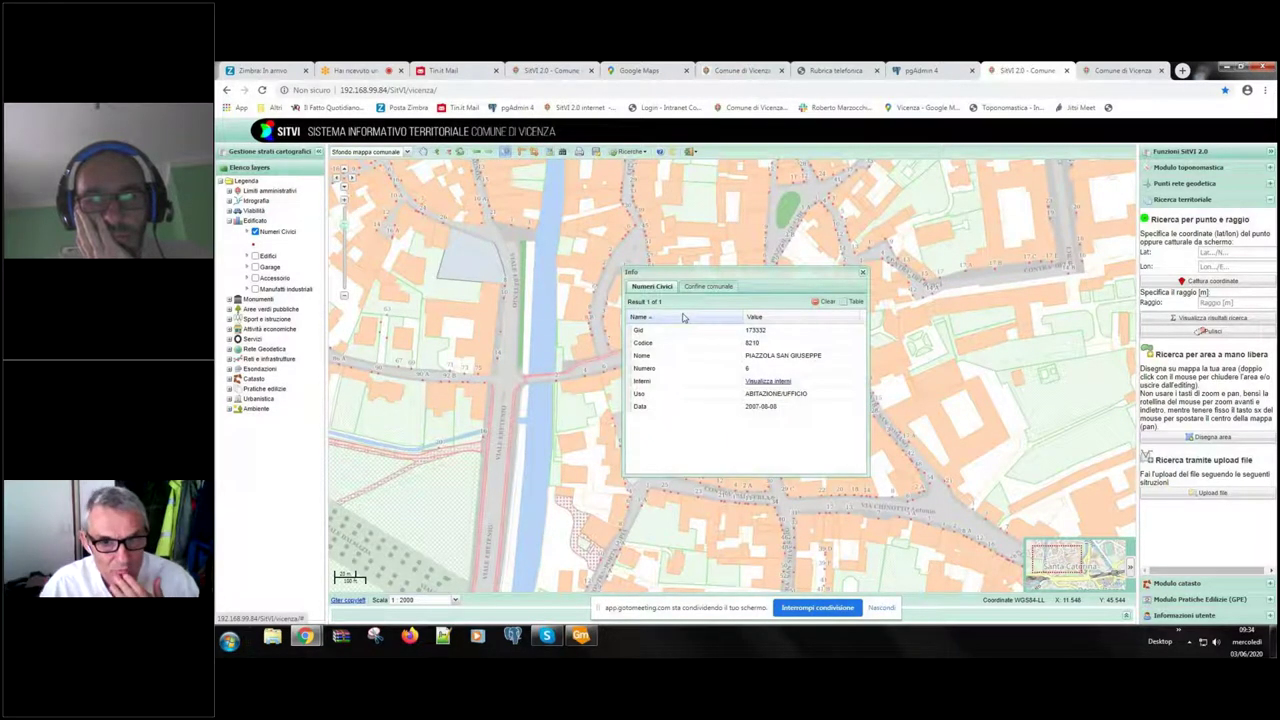
pyautogui.click(767, 381)
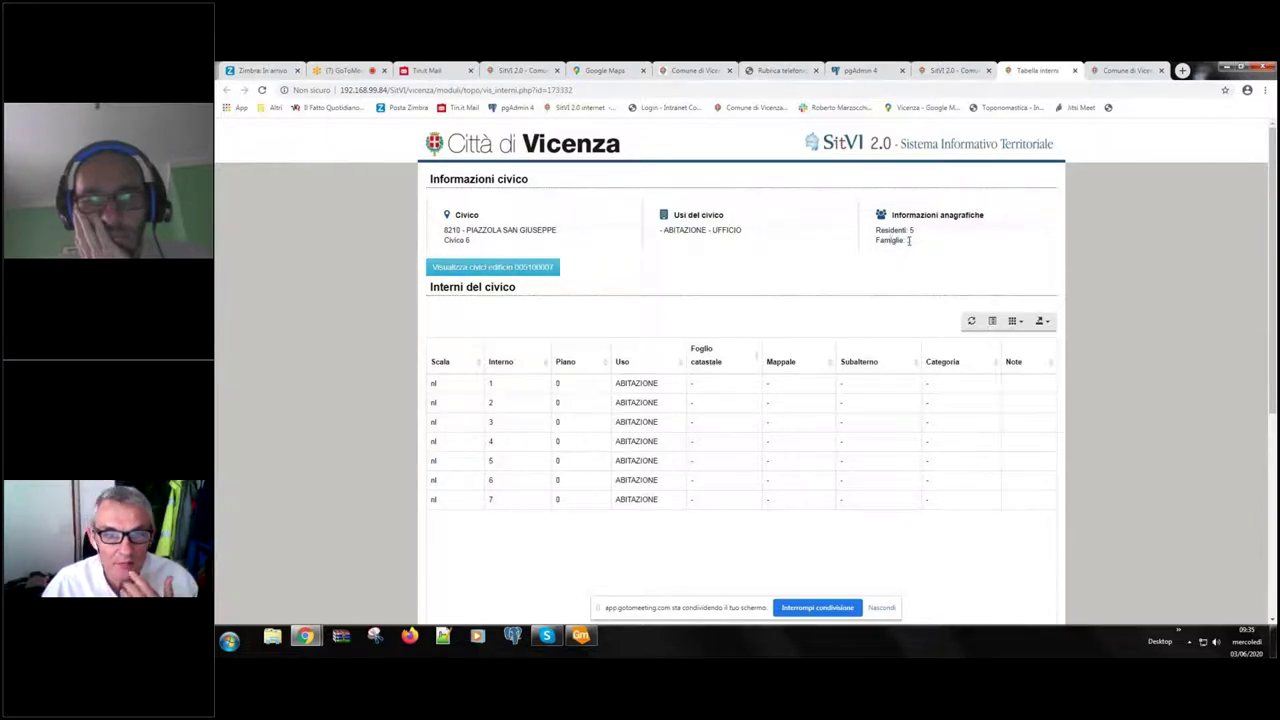
pyautogui.click(1075, 70)
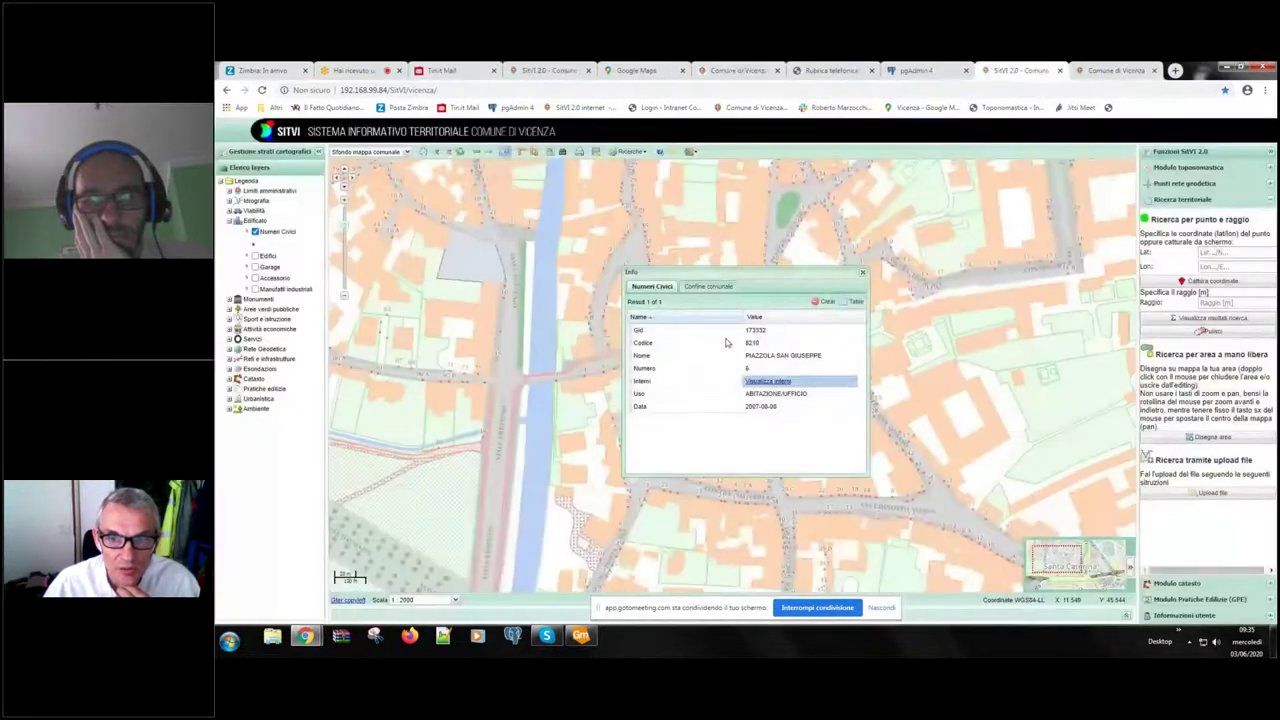
pyautogui.click(863, 275)
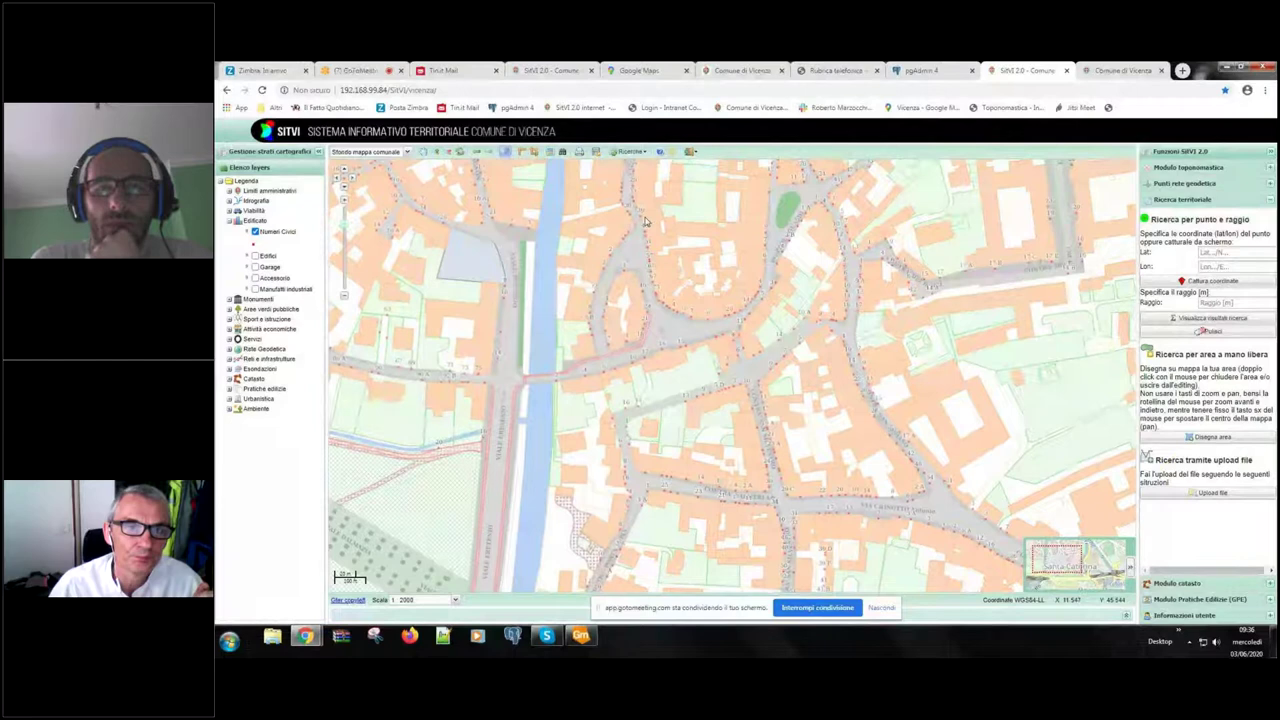
# Step: Turn on the Edifici layer for the historic centre around Piazza dei Signori
pyautogui.click(425, 151)
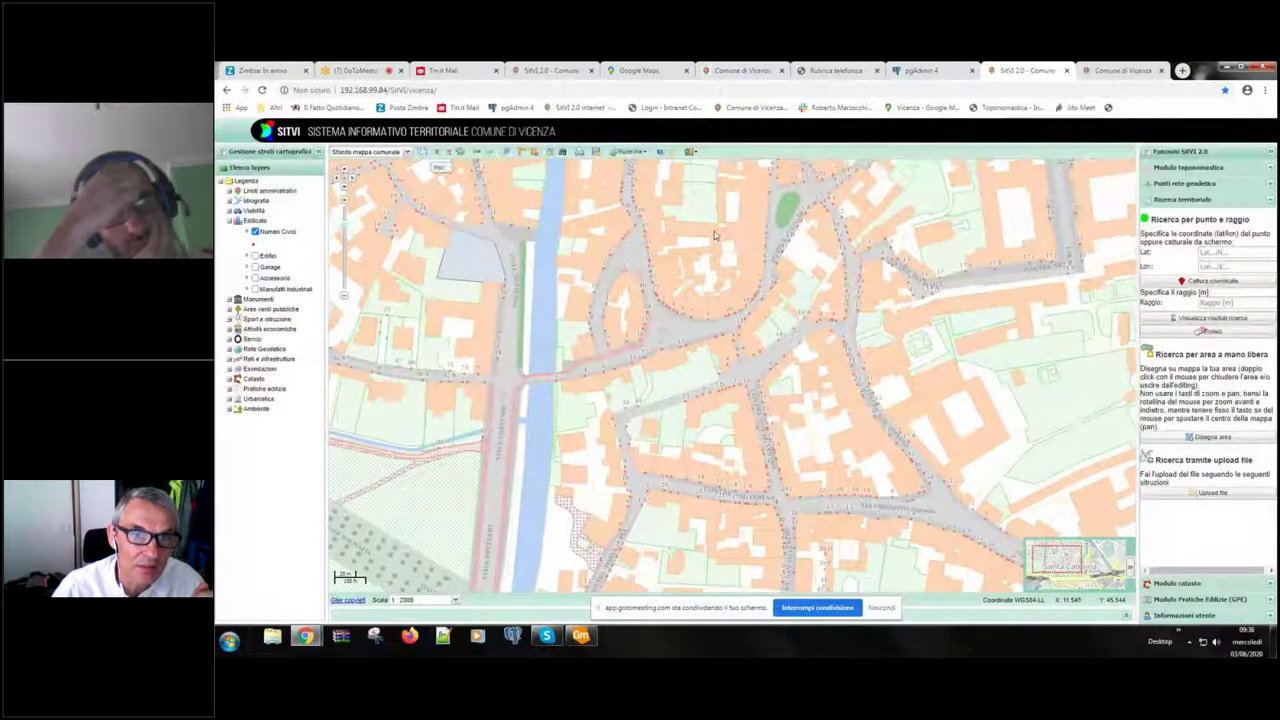
pyautogui.moveTo(696, 236); pyautogui.dragTo(682, 255)
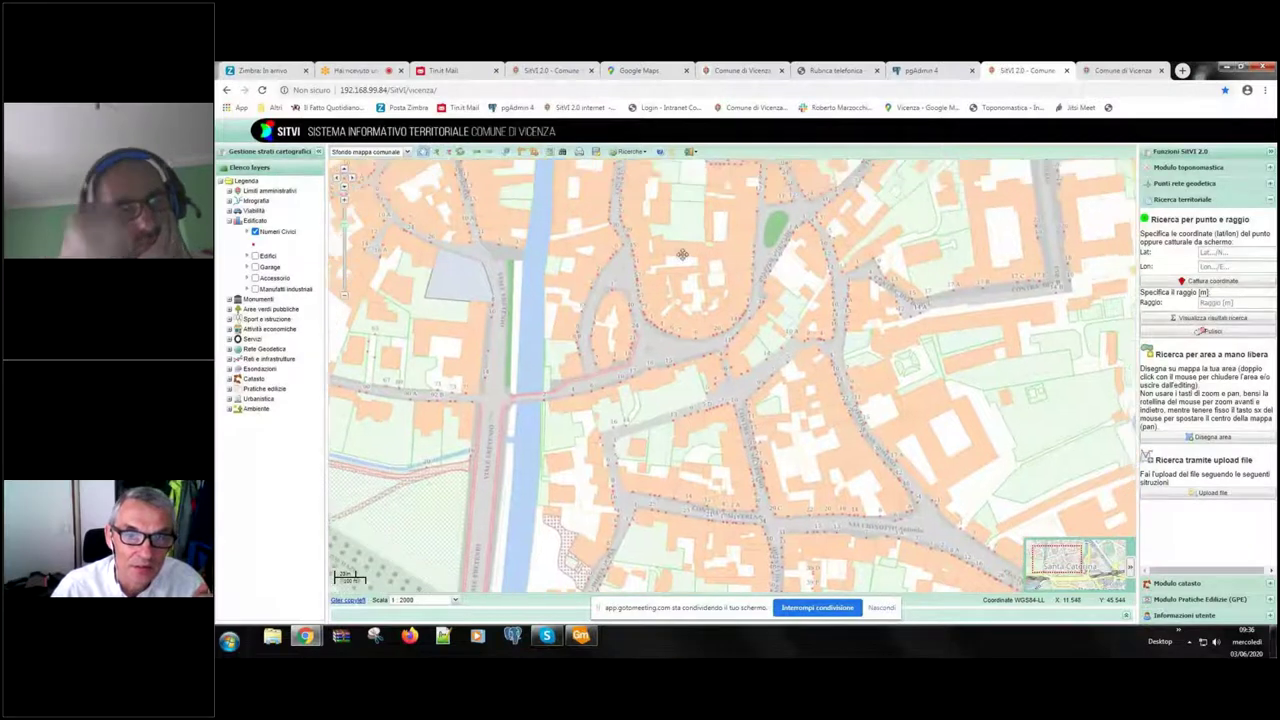
pyautogui.scroll(3, 682, 255)
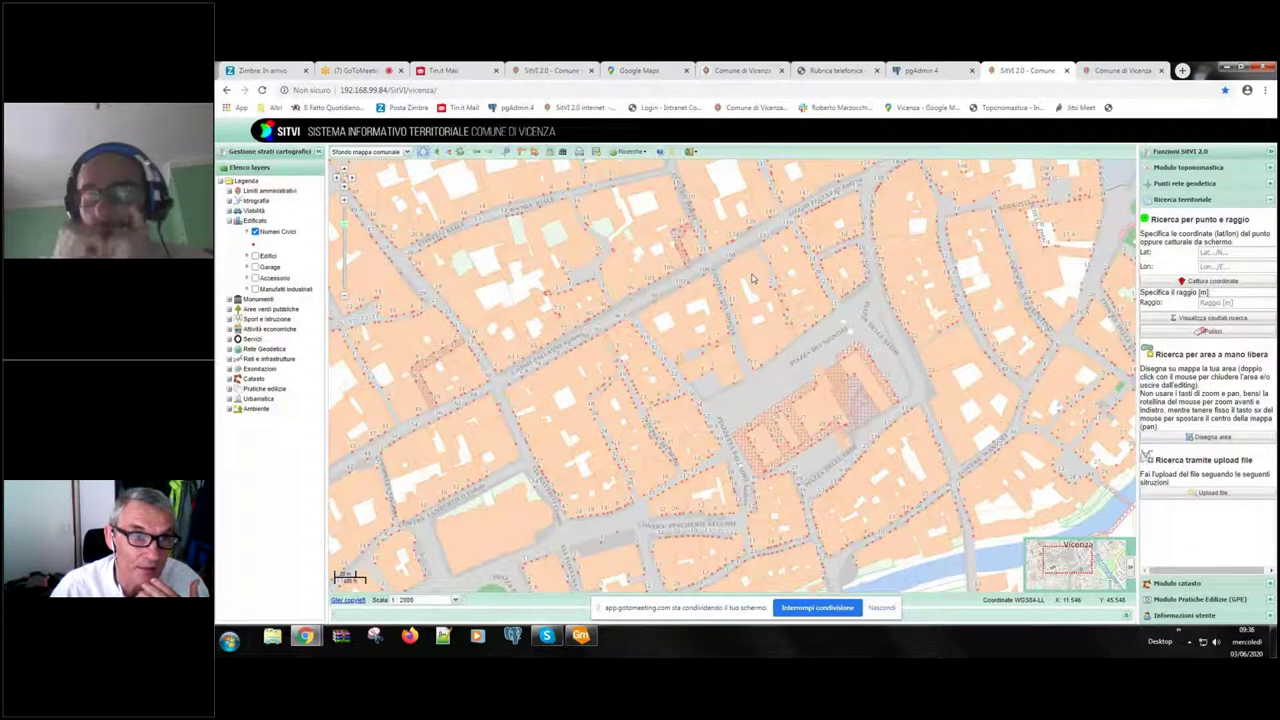
pyautogui.click(255, 256)
# Step: Query the building between Corso Palladio and Piazza dei Signori, review its Visualizza civici page, and close the results
pyautogui.click(505, 151)
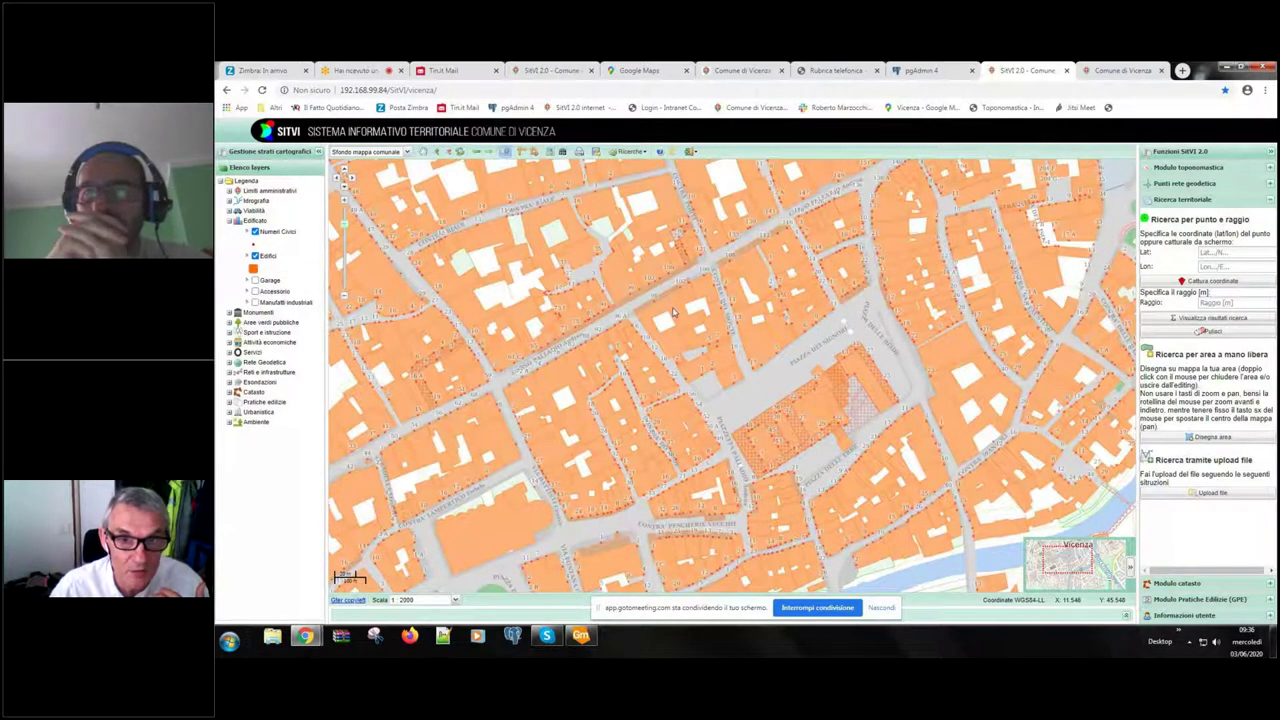
pyautogui.click(673, 312)
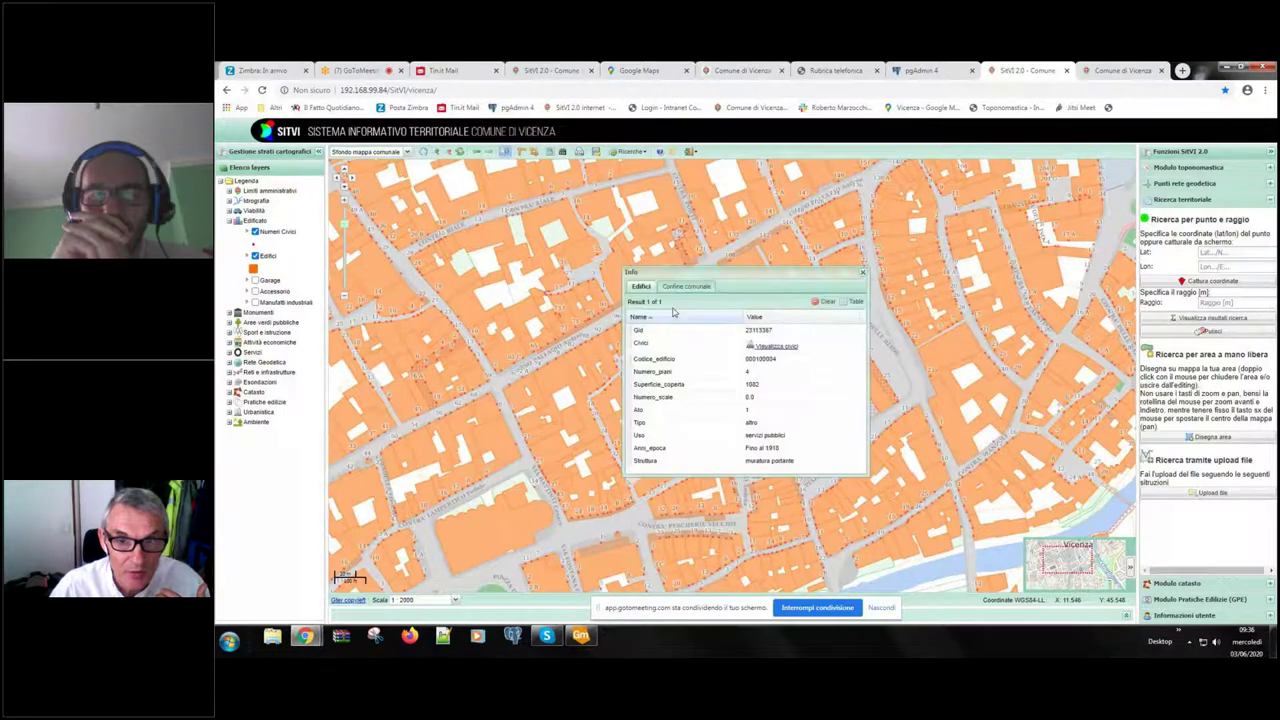
pyautogui.moveTo(810, 274); pyautogui.dragTo(800, 231)
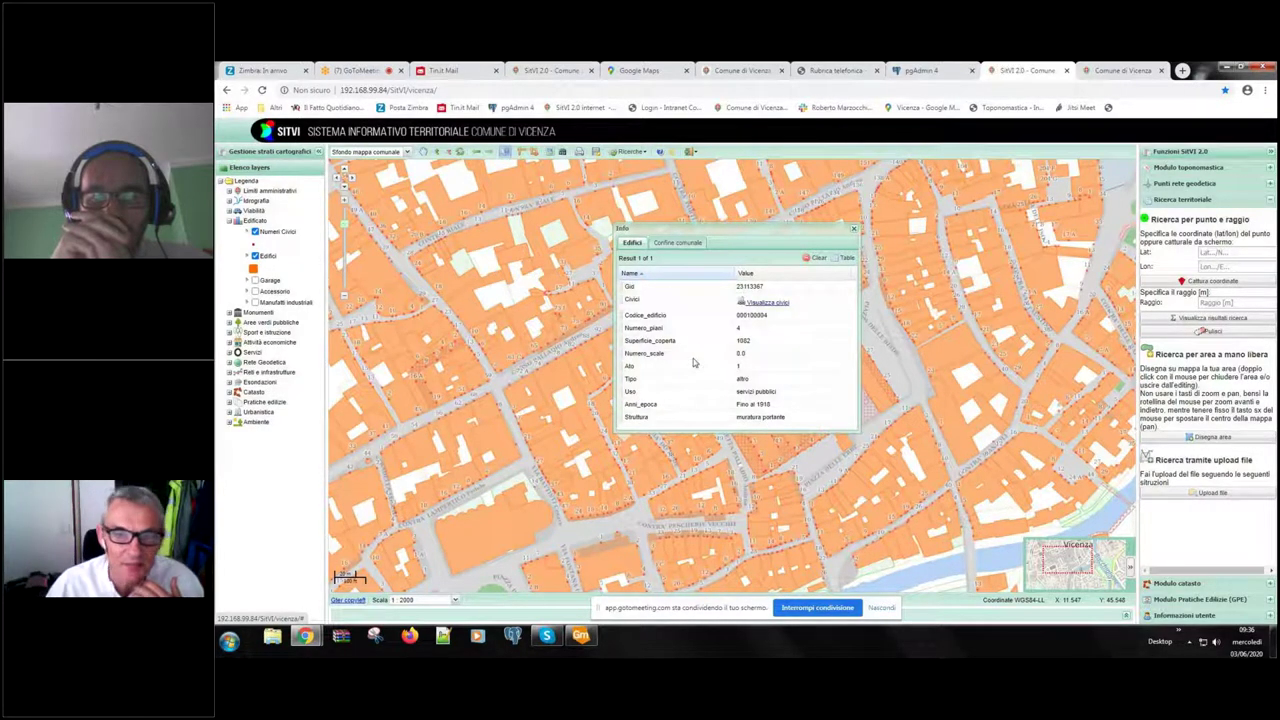
pyautogui.click(785, 309)
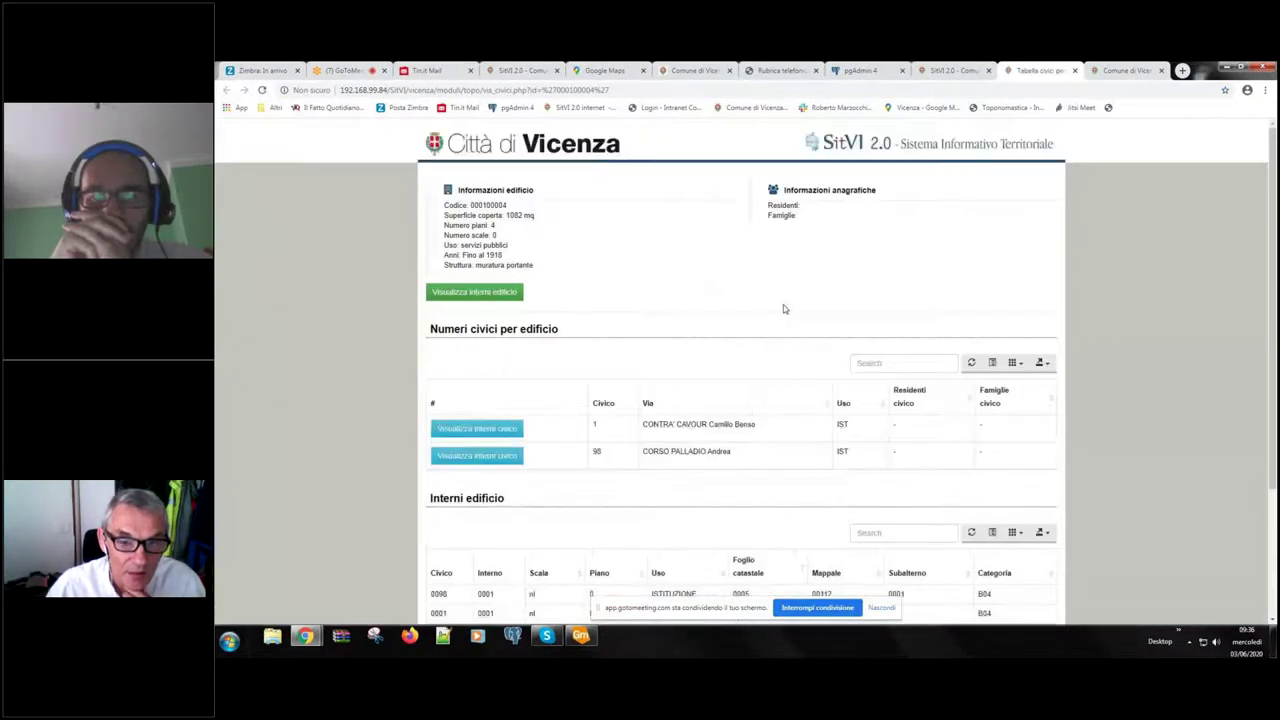
pyautogui.scroll(-2, 692, 276)
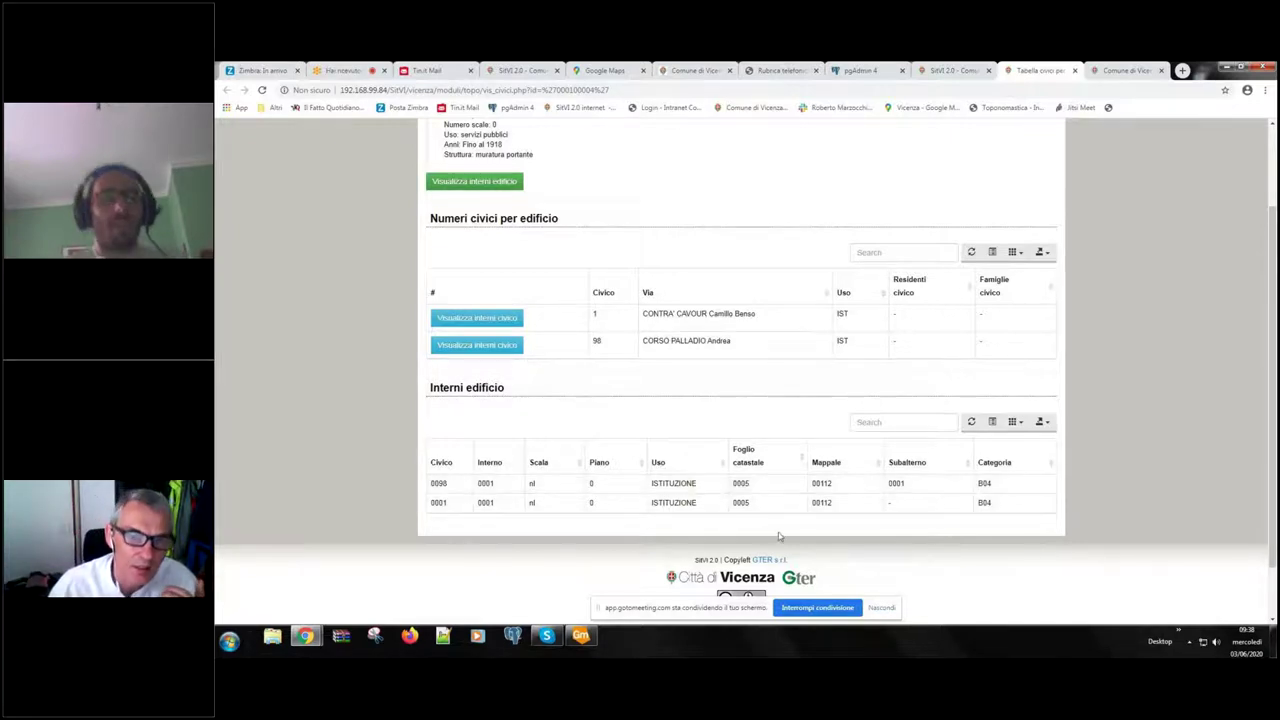
pyautogui.click(1075, 71)
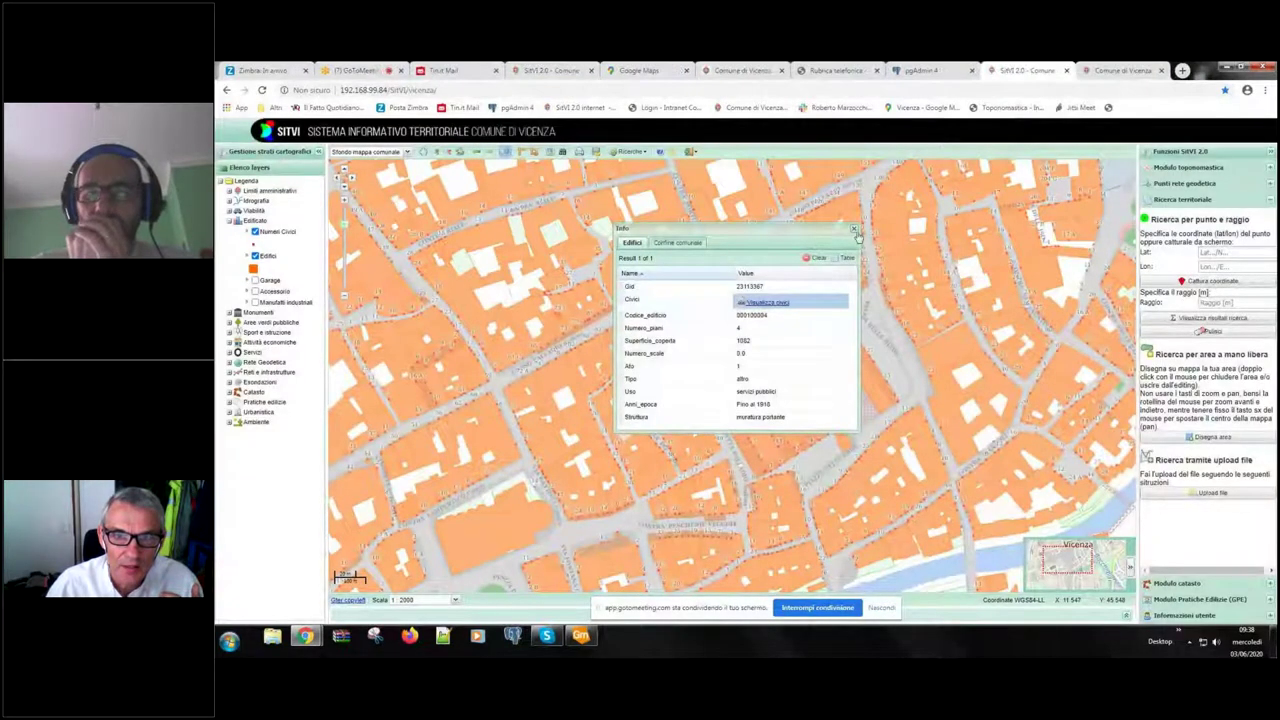
pyautogui.click(852, 231)
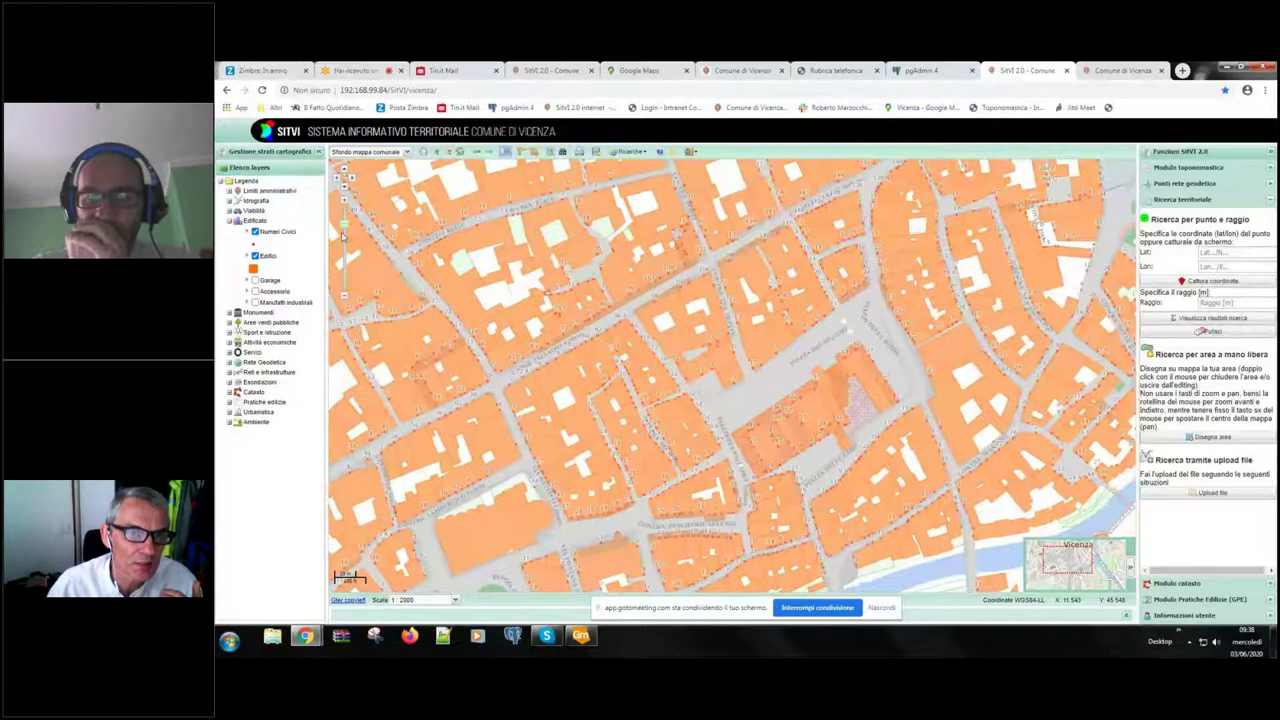
# Step: Query a residential building on Via Nicolò Vicentino, east of the centre, and open its Visualizza civici page
pyautogui.click(347, 272)
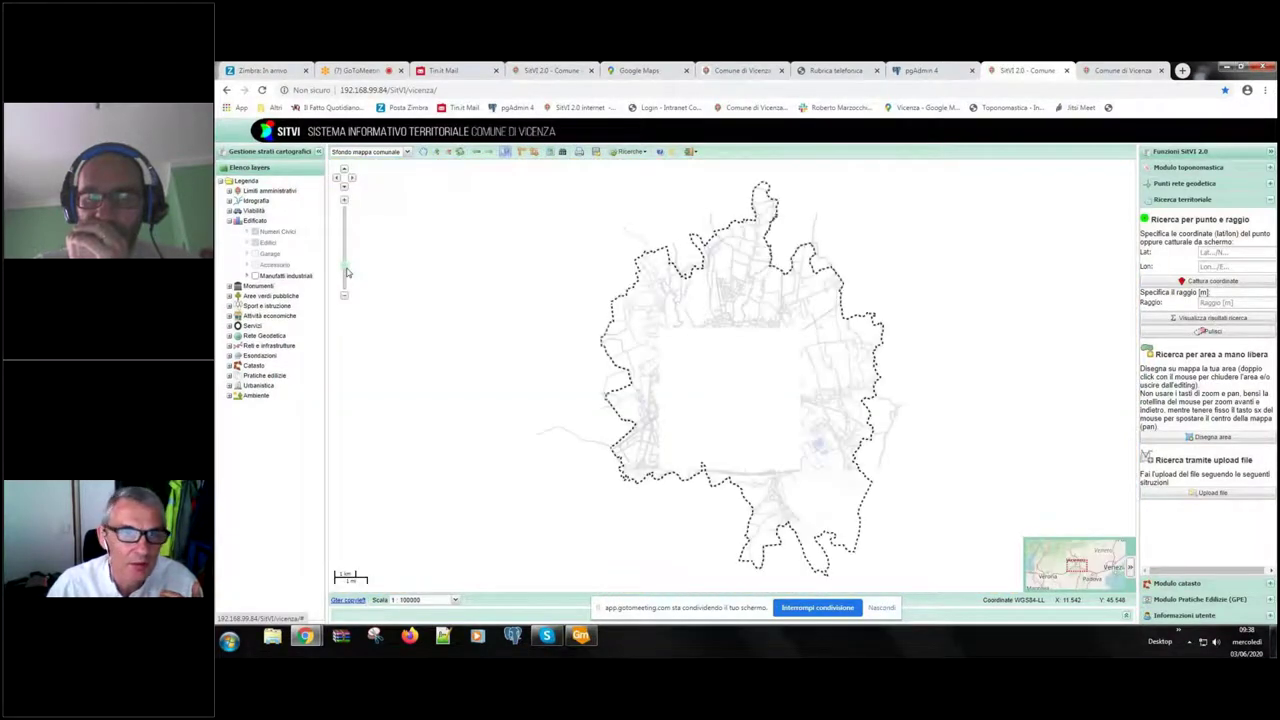
pyautogui.click(432, 153)
pyautogui.scroll(3, 789, 380)
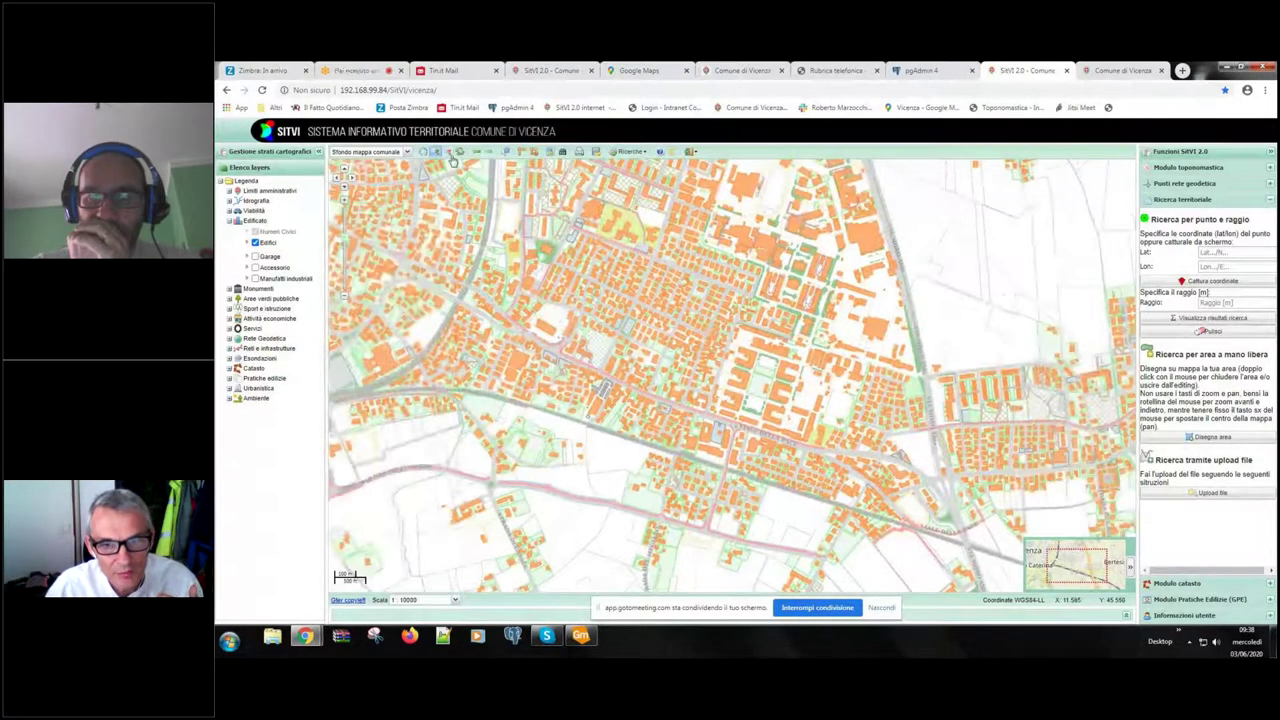
pyautogui.click(506, 152)
pyautogui.click(709, 326)
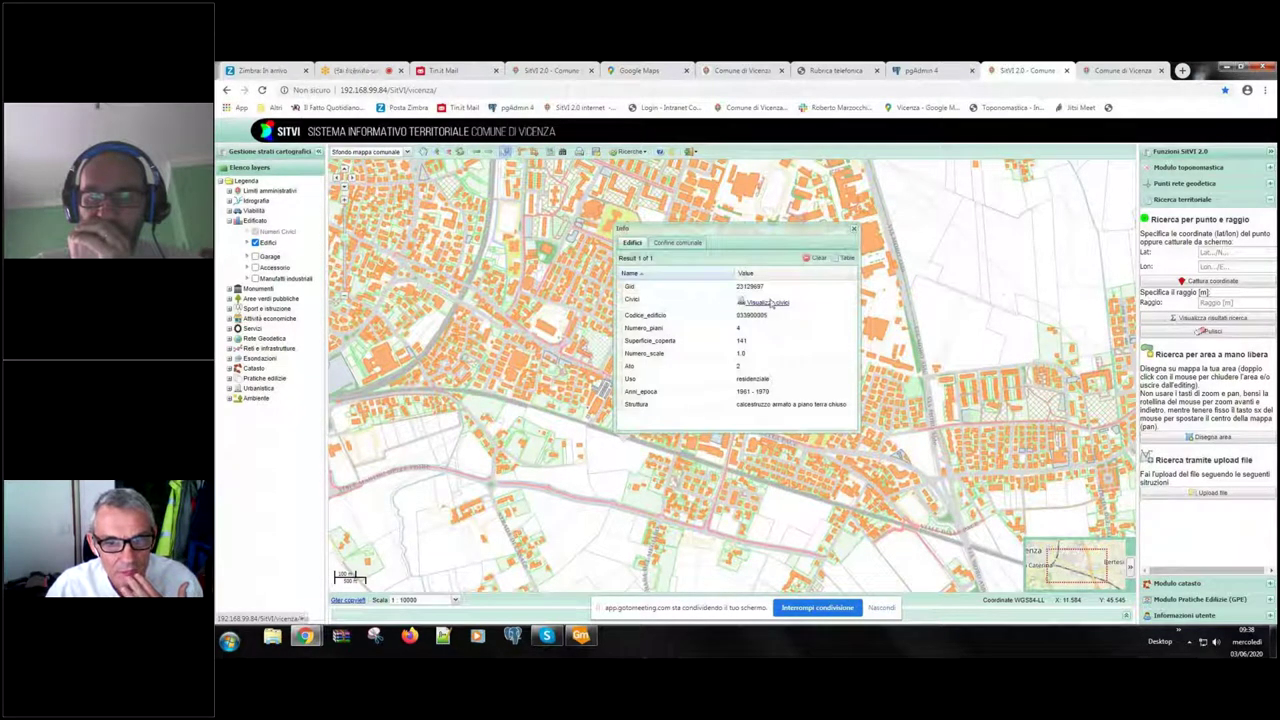
pyautogui.click(772, 303)
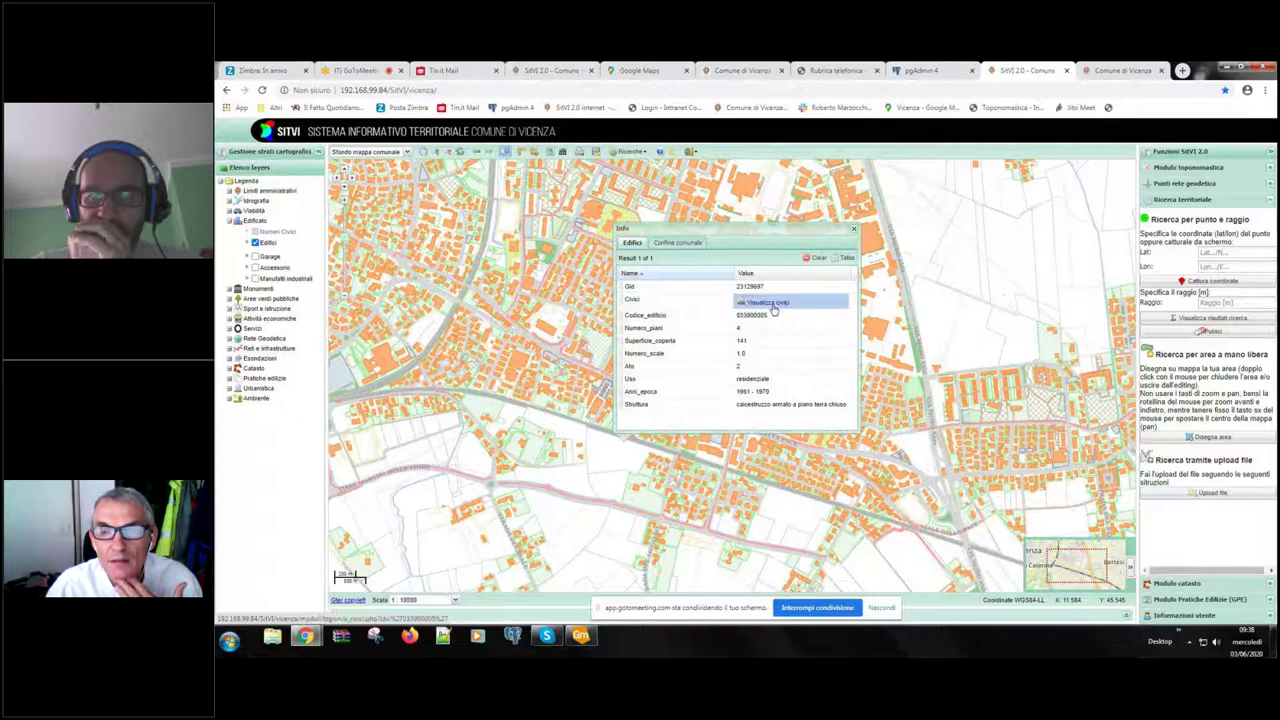
pyautogui.click(765, 302)
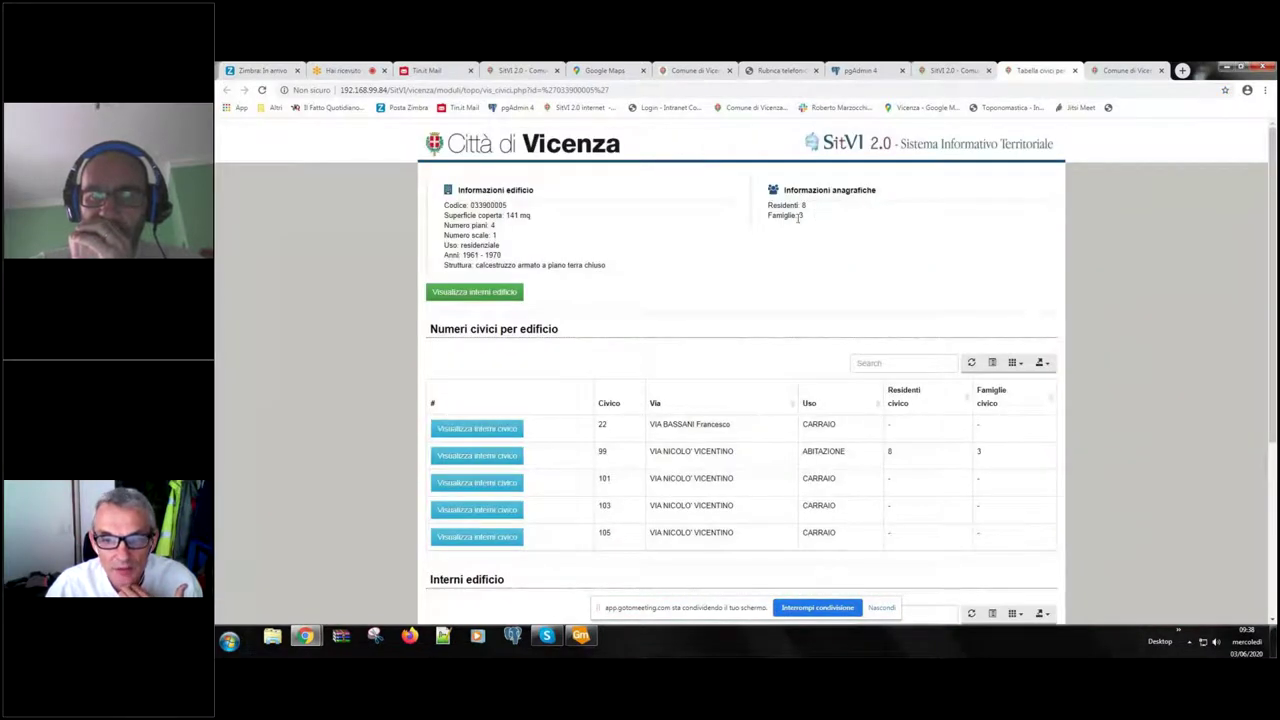
# Step: Review the residential building's house number and internal unit tables, and close the page and the info window
pyautogui.scroll(-2, 1058, 336)
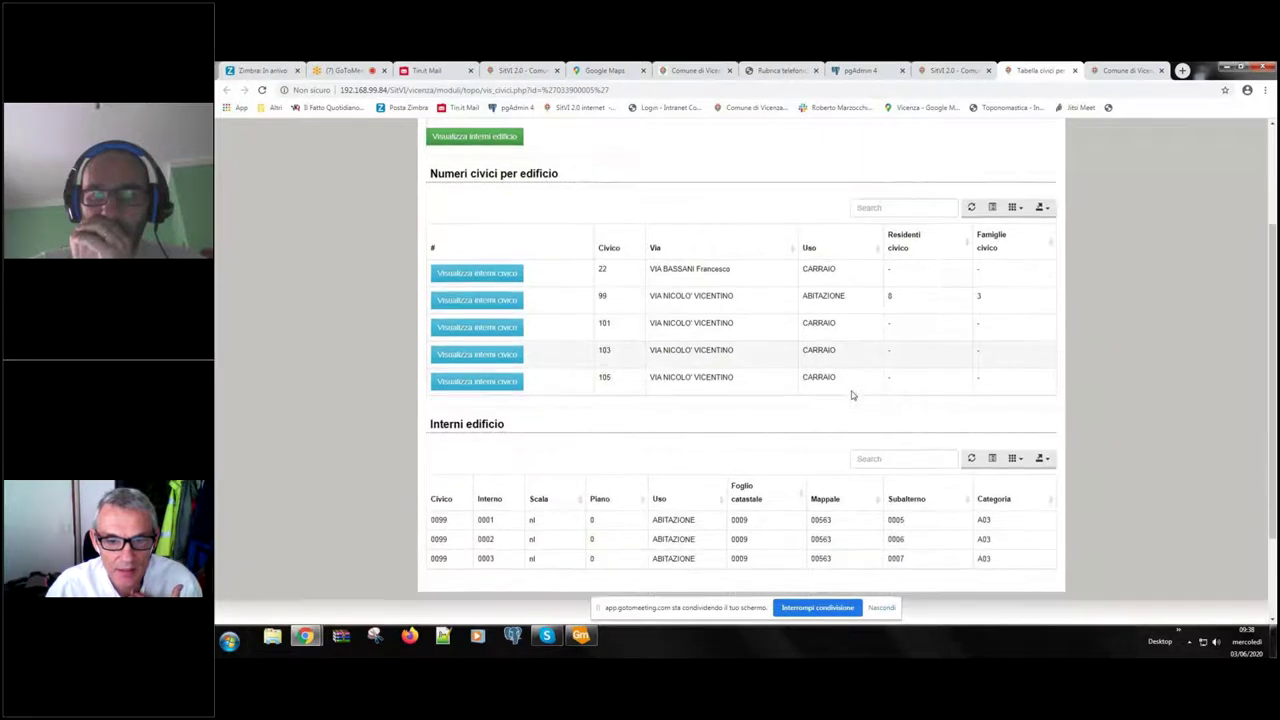
pyautogui.scroll(-2, 850, 394)
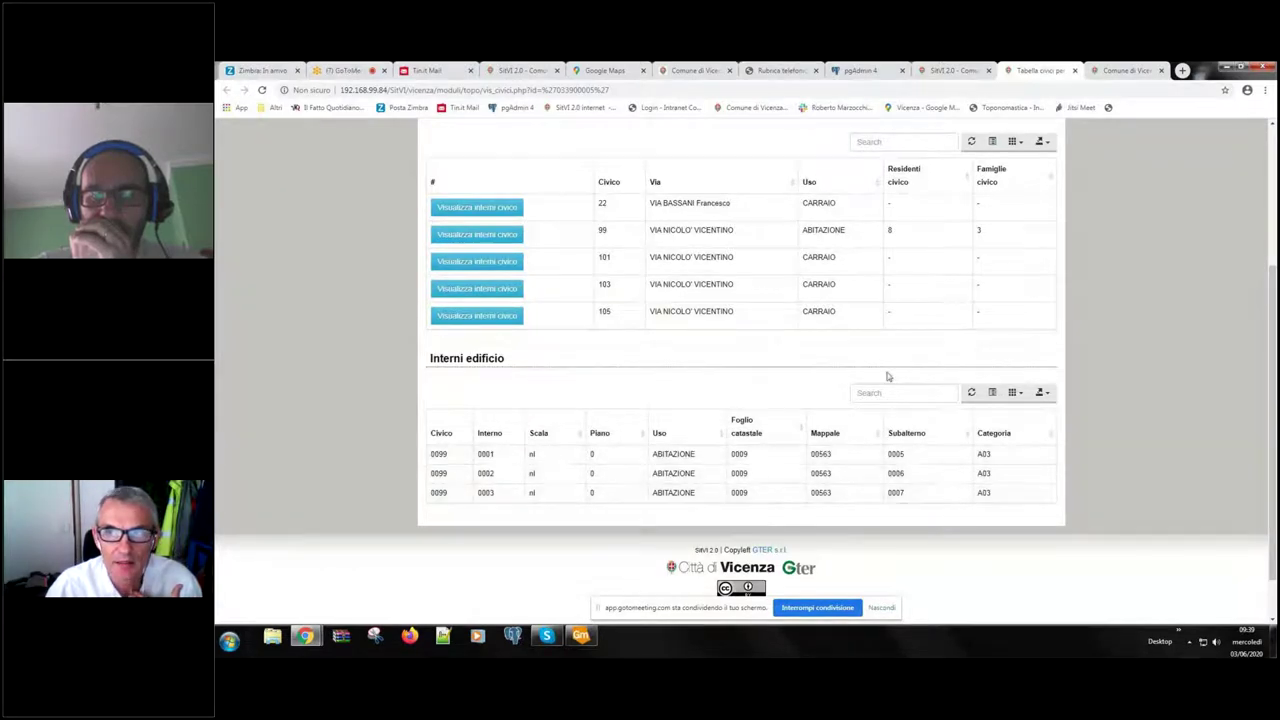
pyautogui.scroll(2, 884, 365)
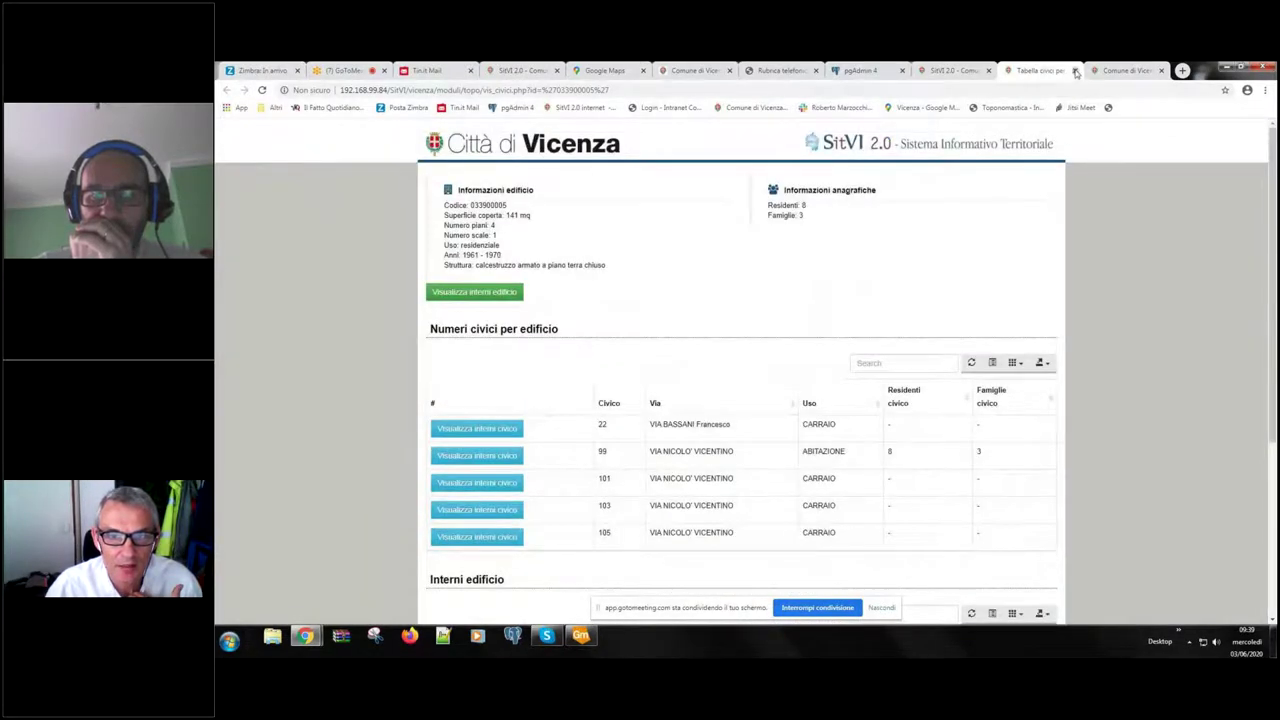
pyautogui.click(1075, 71)
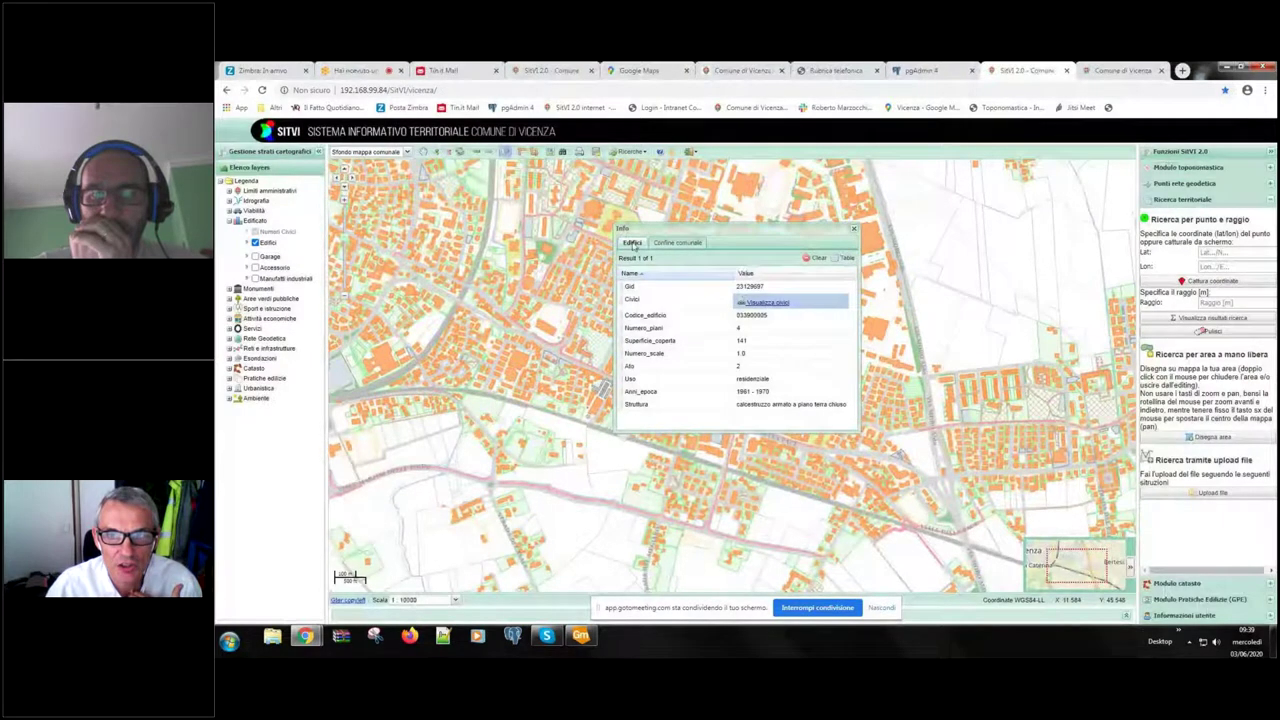
pyautogui.click(854, 229)
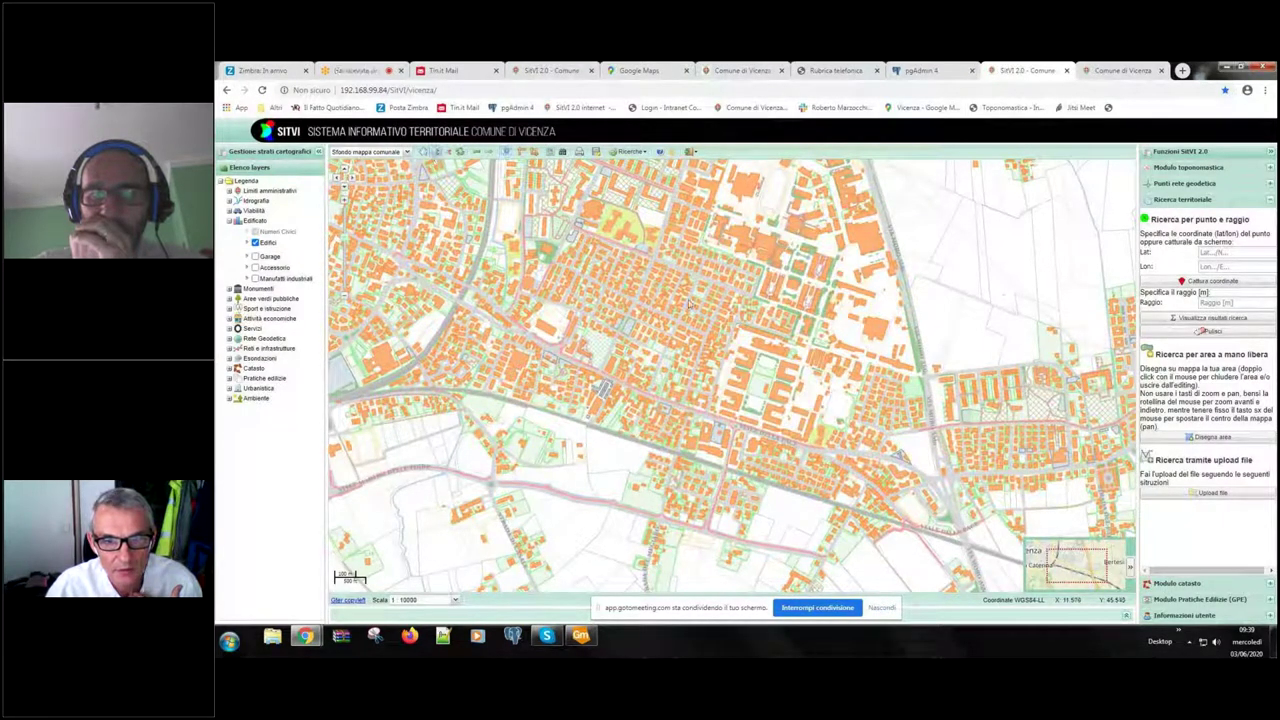
# Step: Query the residential house number of the same building on Via Nicolò Vicentino and open its Visualizza interni page
pyautogui.scroll(4, 731, 340)
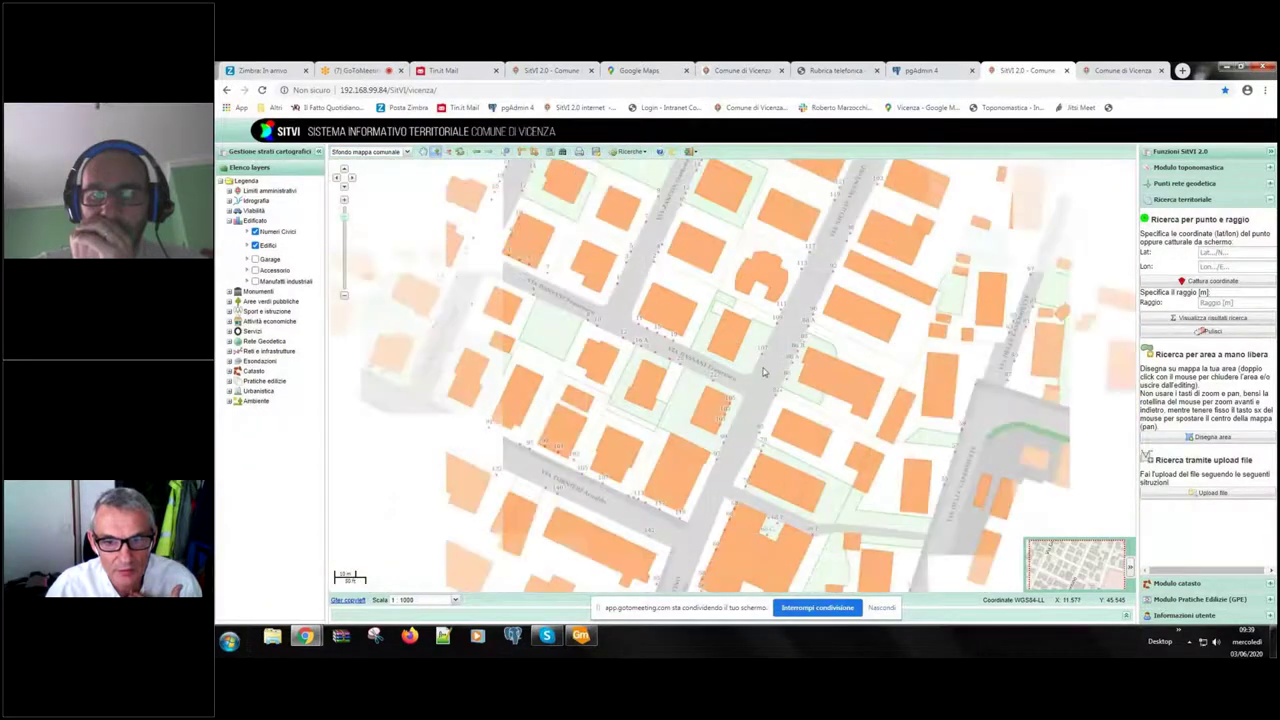
pyautogui.scroll(1, 731, 440)
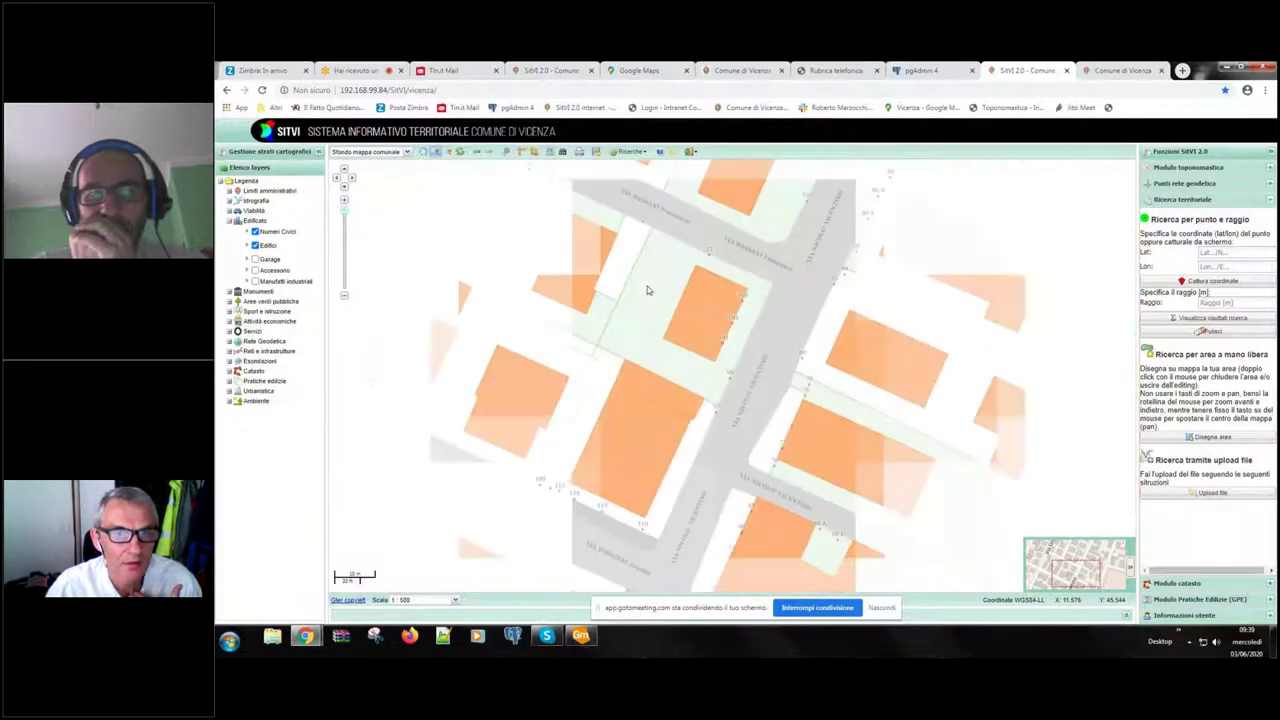
pyautogui.click(729, 372)
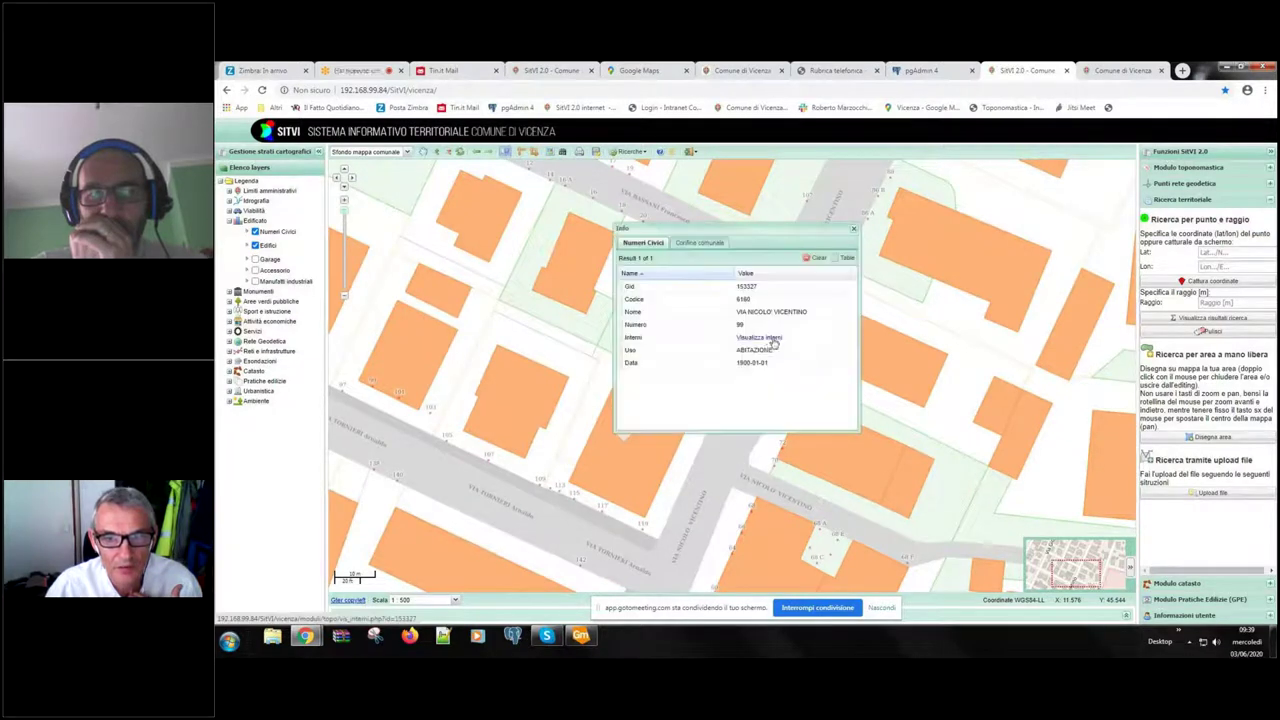
pyautogui.click(772, 339)
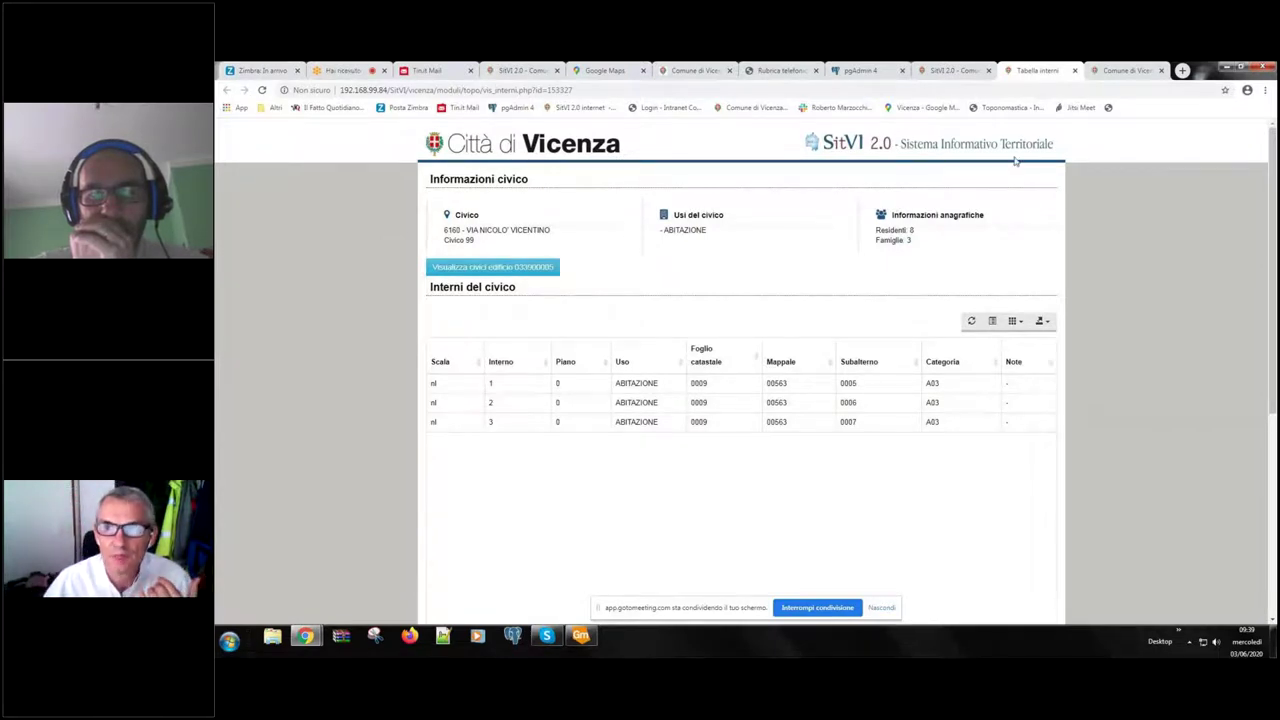
# Step: Close the internal units page and the house number's info window, and switch to the other open SitVI map
pyautogui.click(1074, 72)
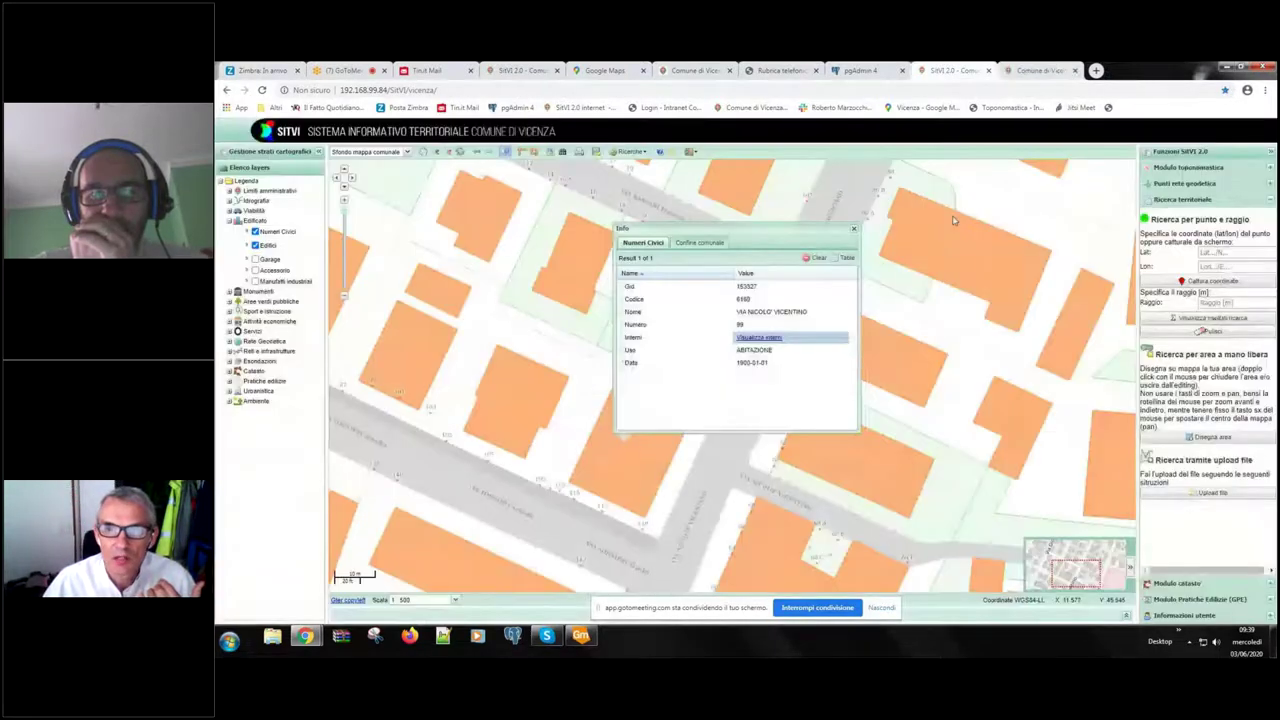
pyautogui.click(853, 231)
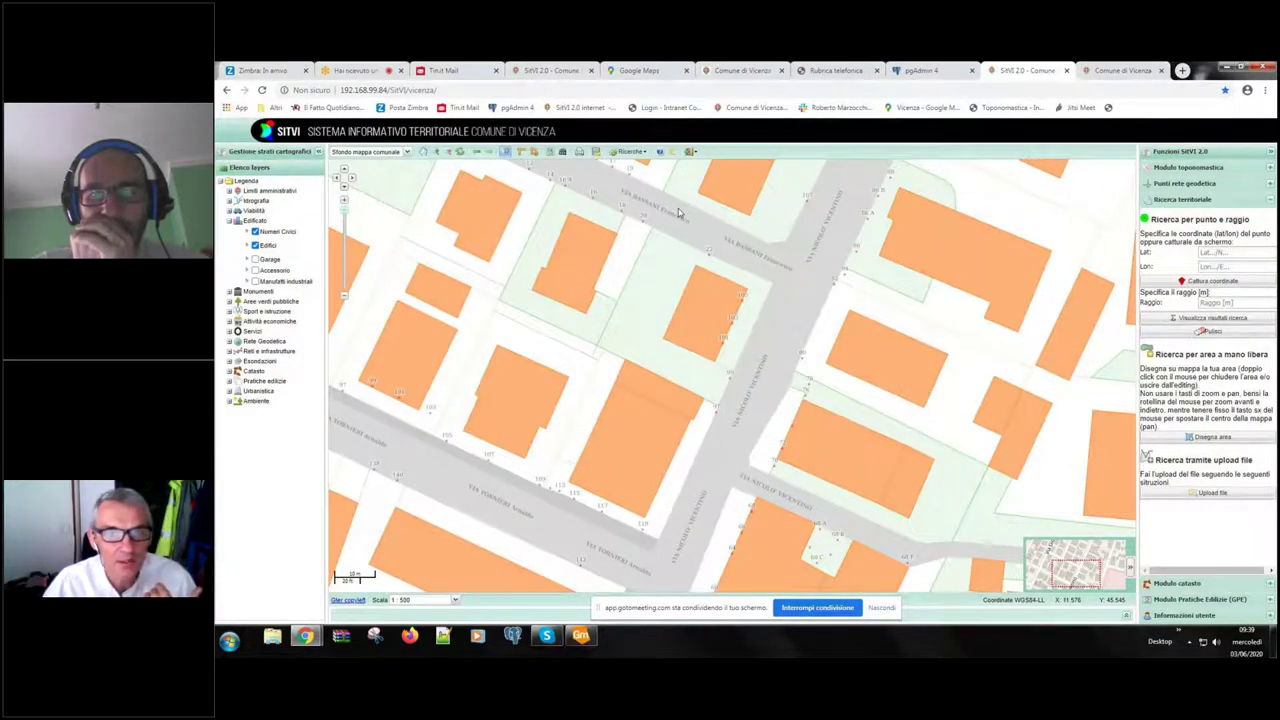
pyautogui.click(550, 70)
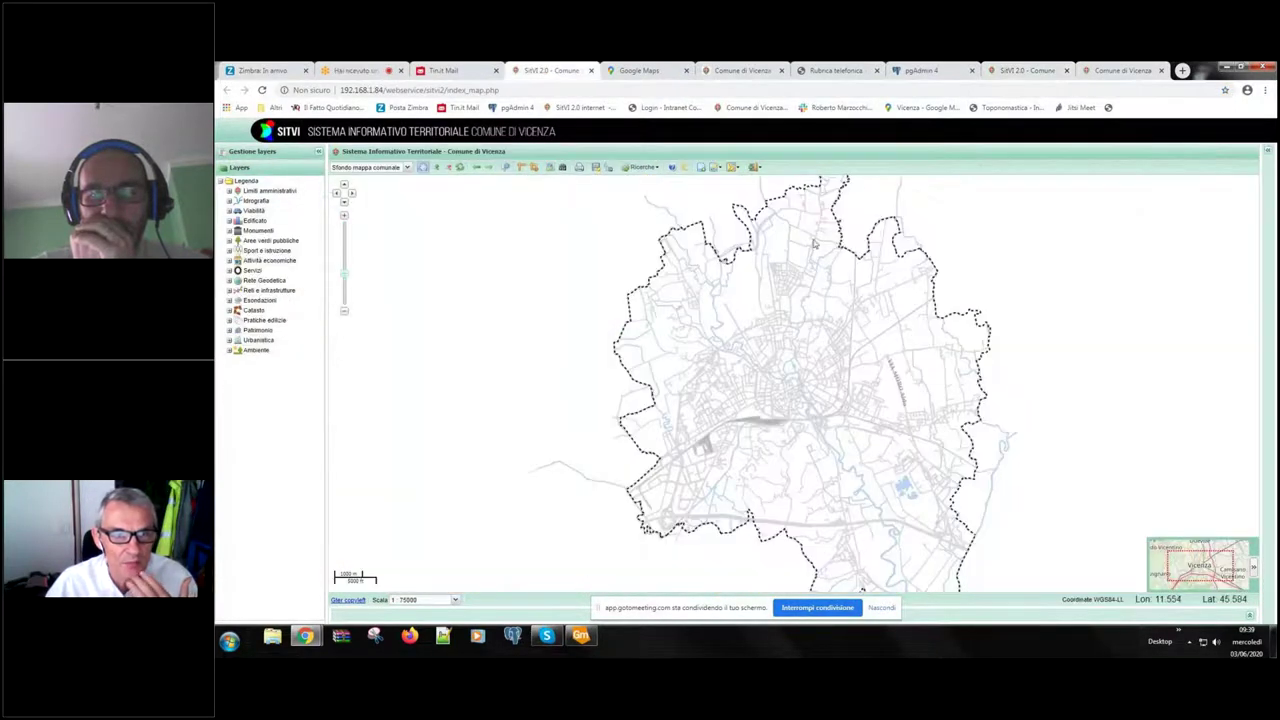
# Step: Zoom in on the centre of Vicenza and display the Fascicolo layer of the Patrimonio group
pyautogui.click(435, 167)
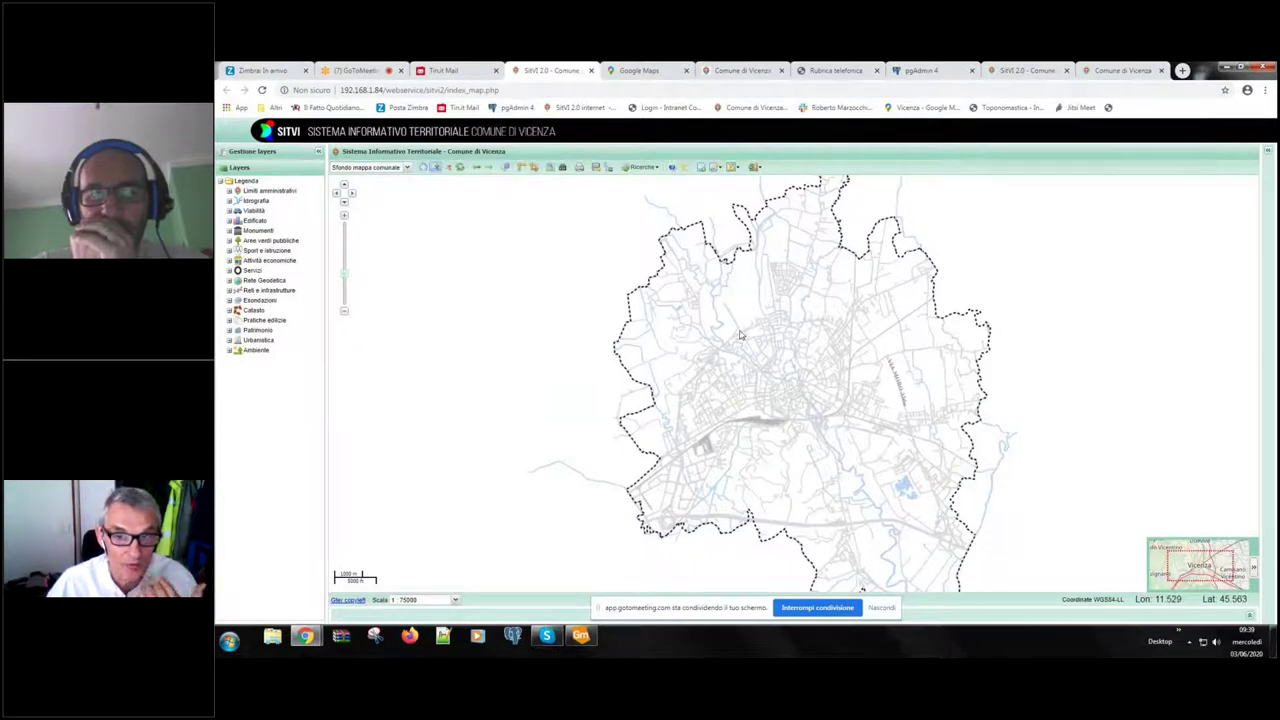
pyautogui.moveTo(739, 329); pyautogui.dragTo(866, 461)
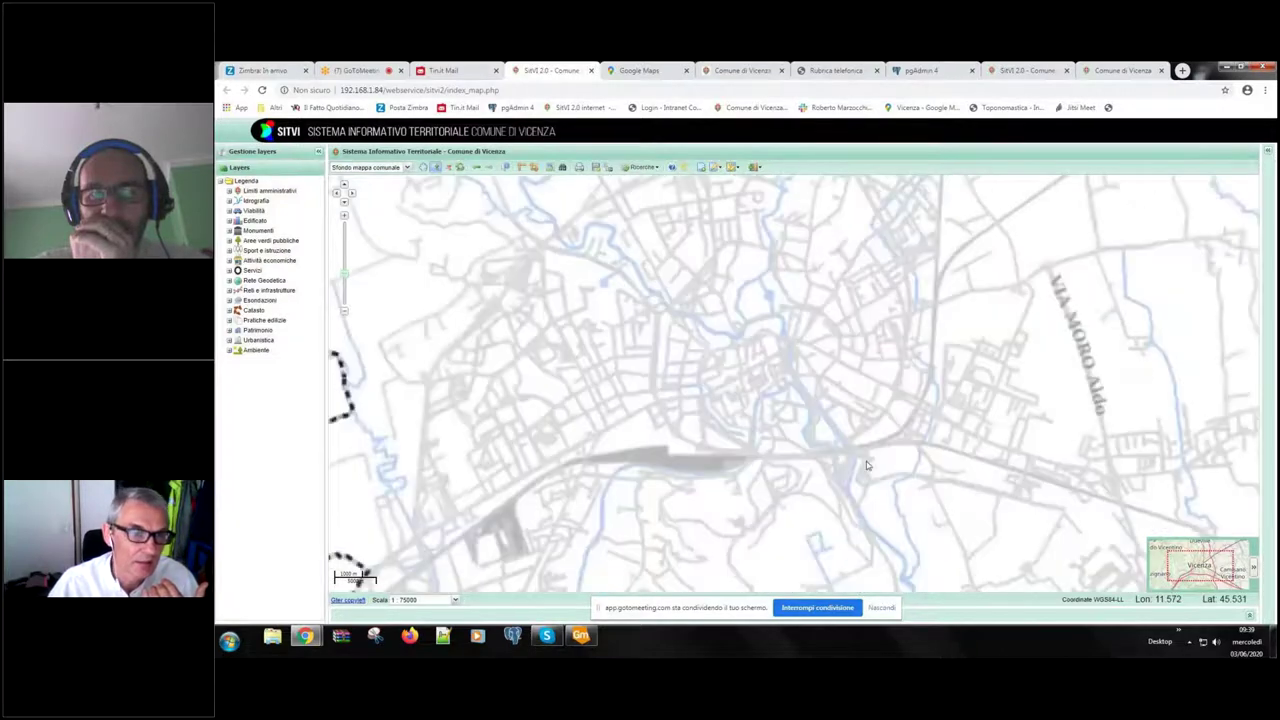
pyautogui.click(230, 331)
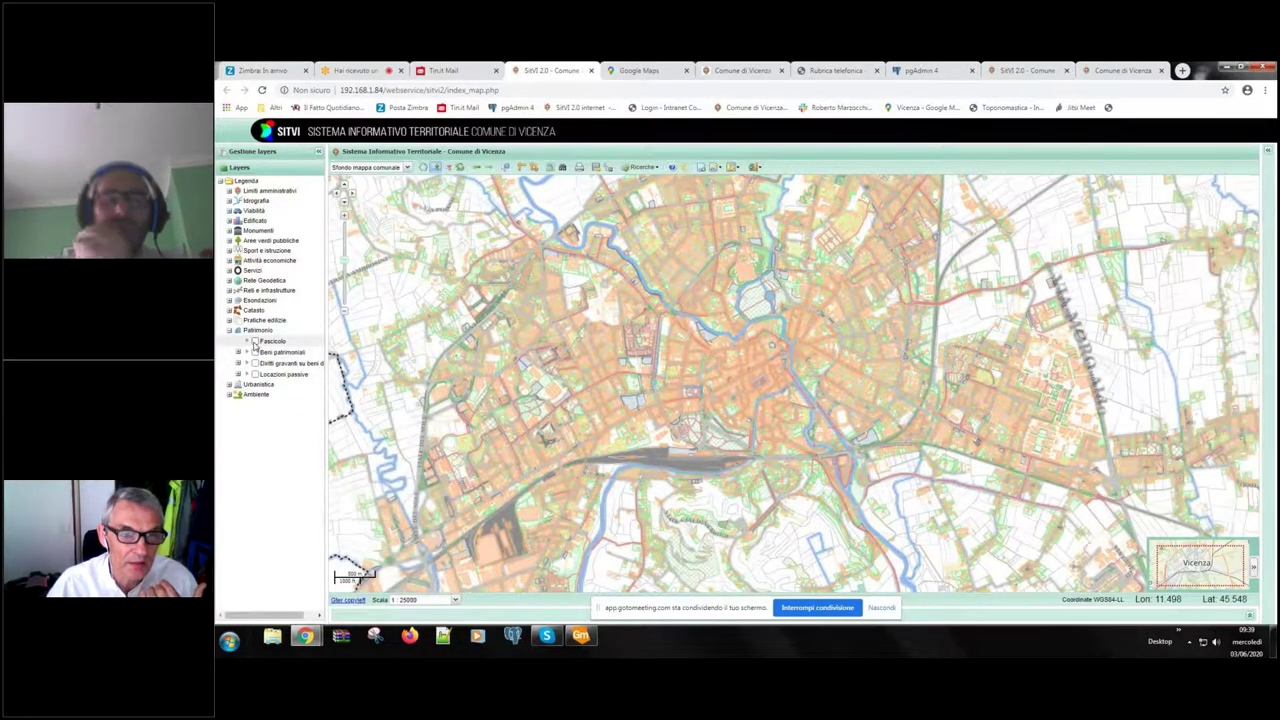
pyautogui.click(255, 342)
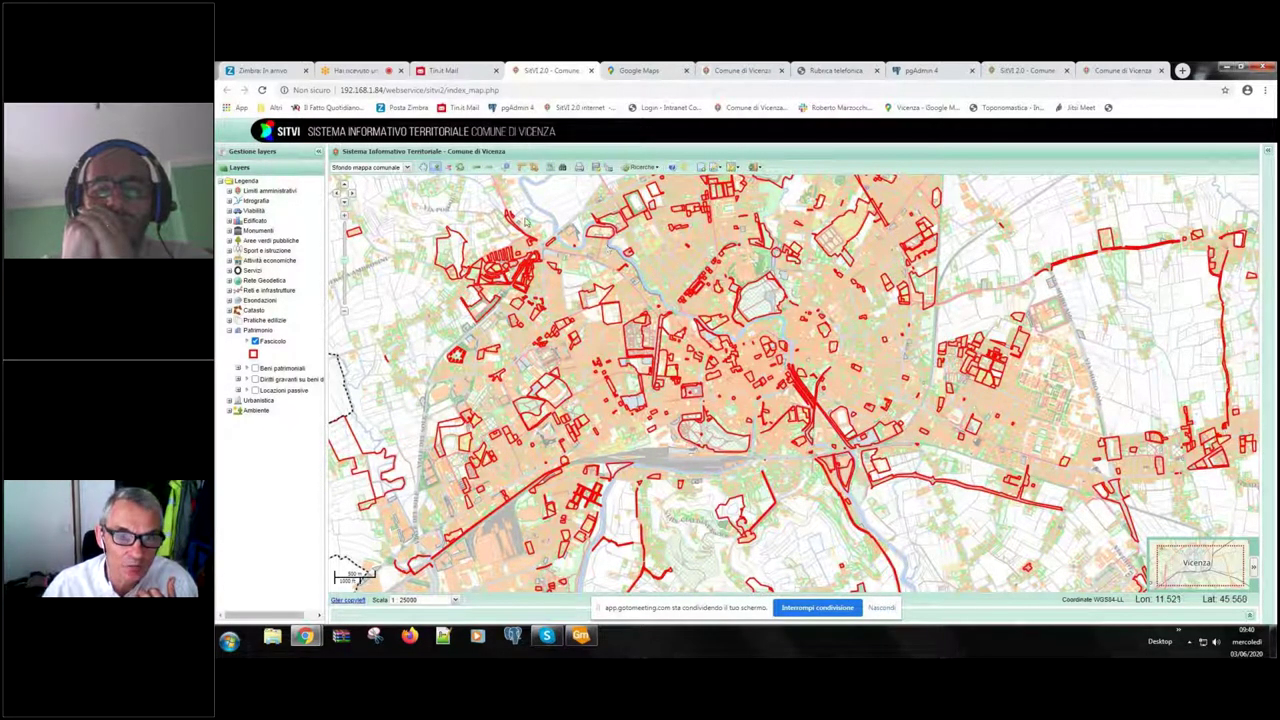
# Step: Query the Complesso Palazzo Trissino property file on the map and open its Elenco unità immobiliari page
pyautogui.click(505, 167)
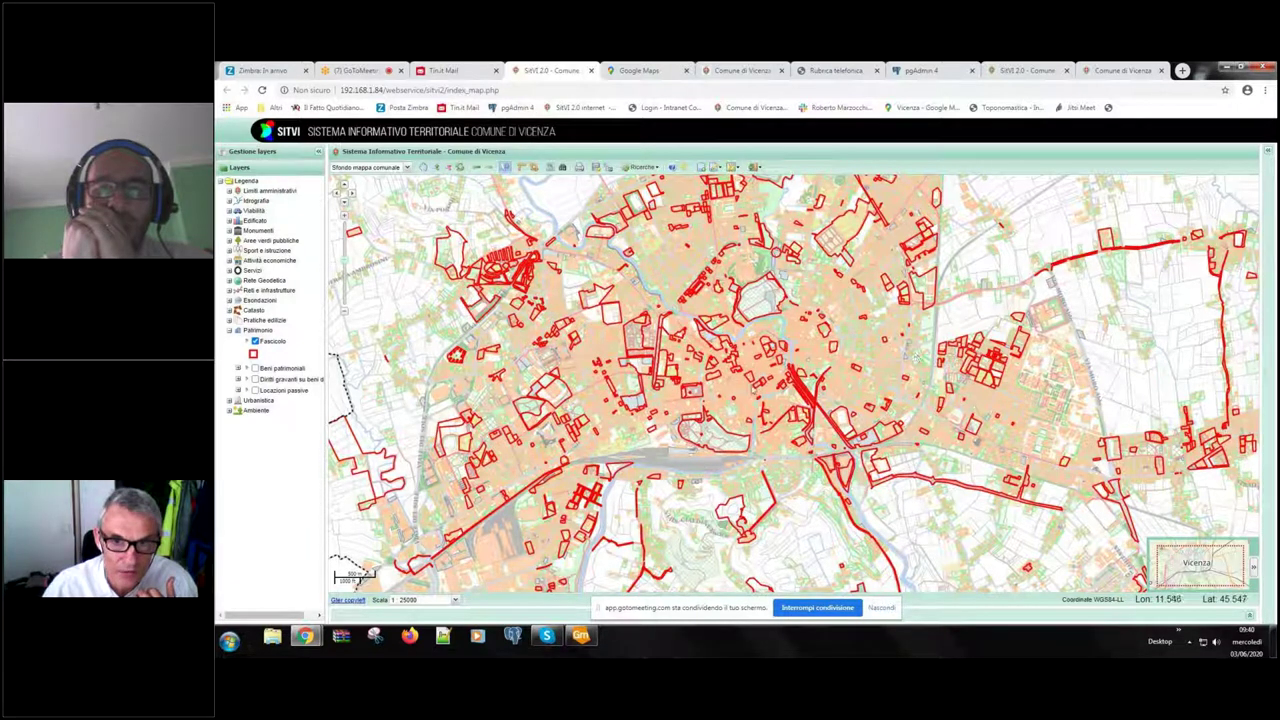
pyautogui.click(750, 377)
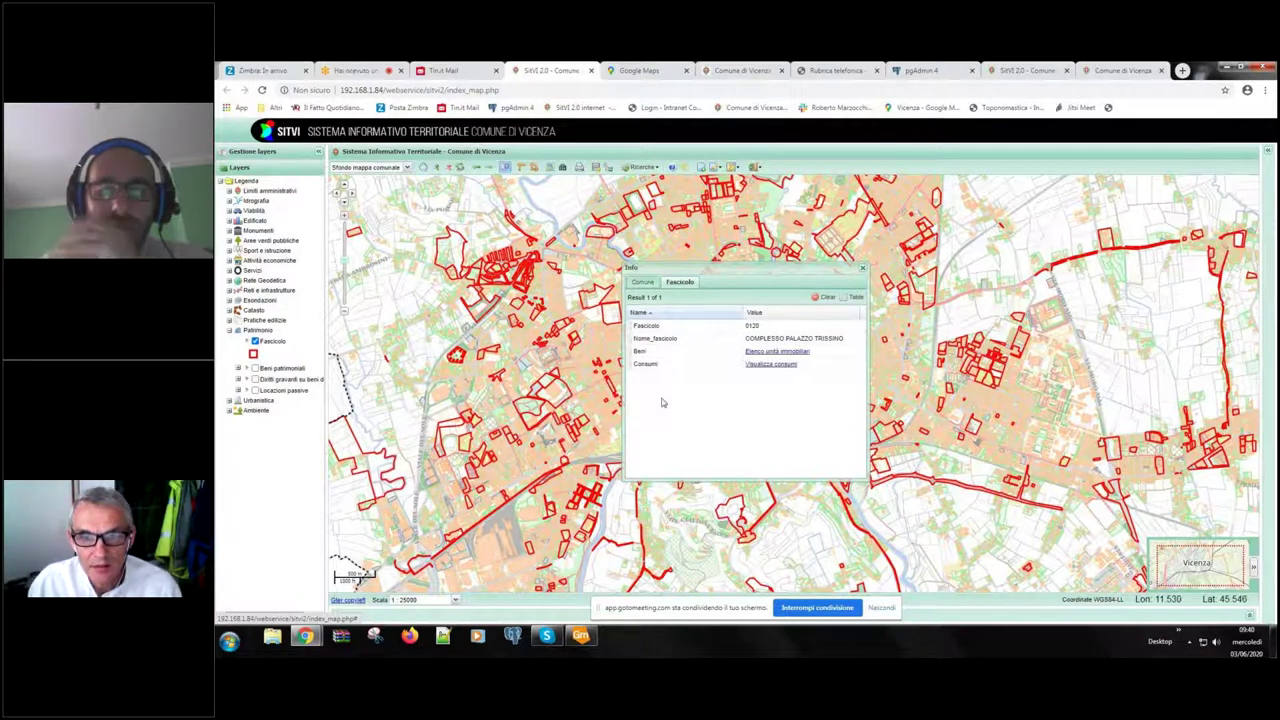
pyautogui.click(768, 355)
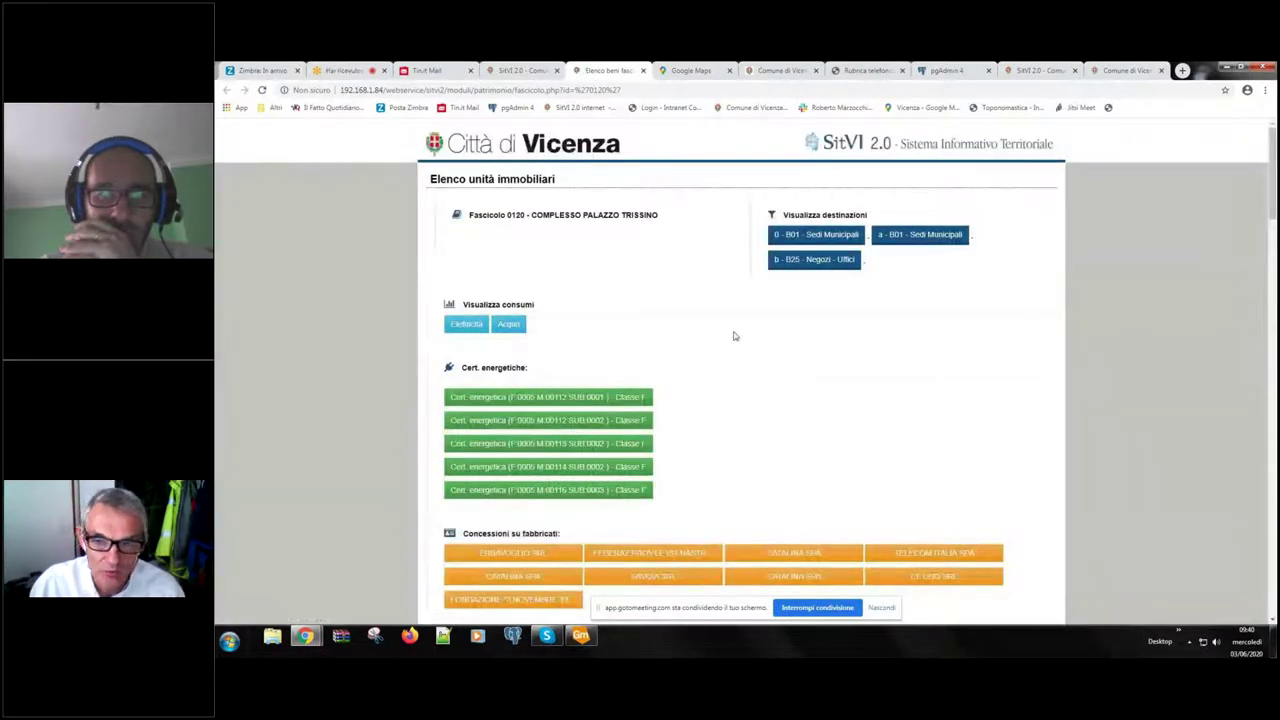
# Step: Review the complex's energy certificates, concessions and property unit lists, continuing through to the consumption charts
pyautogui.scroll(-2, 733, 336)
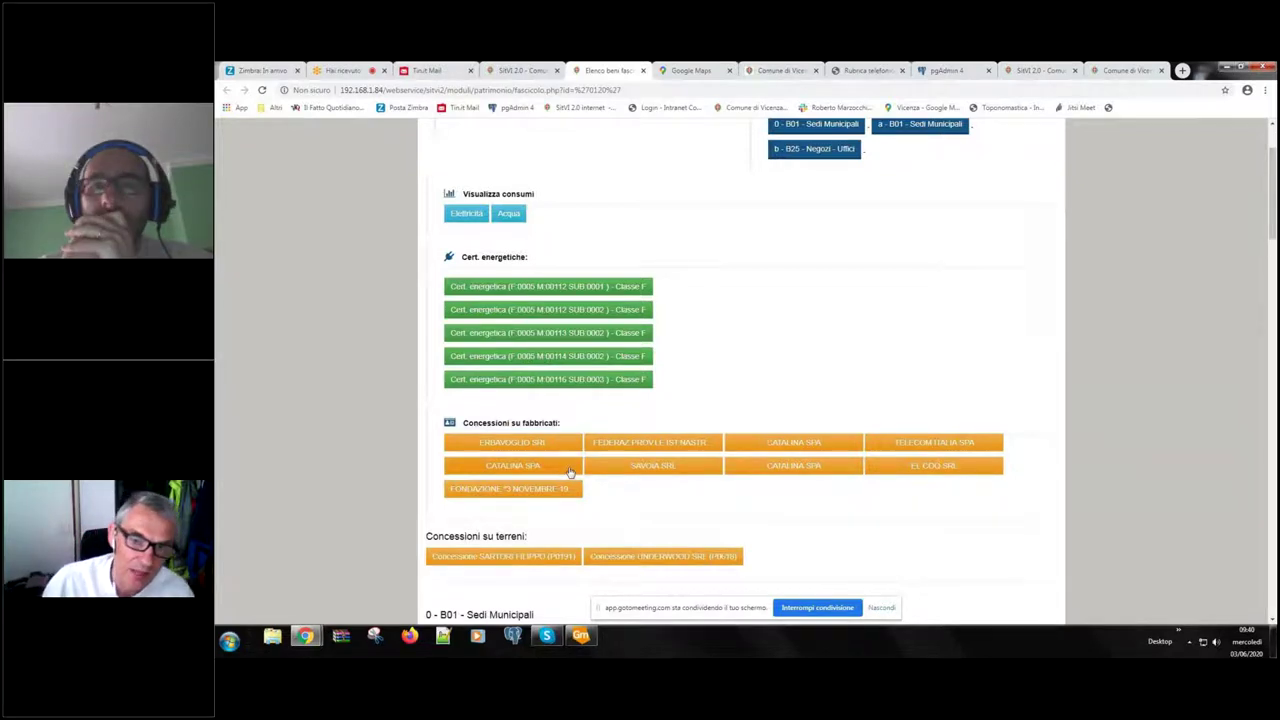
pyautogui.scroll(-2, 570, 472)
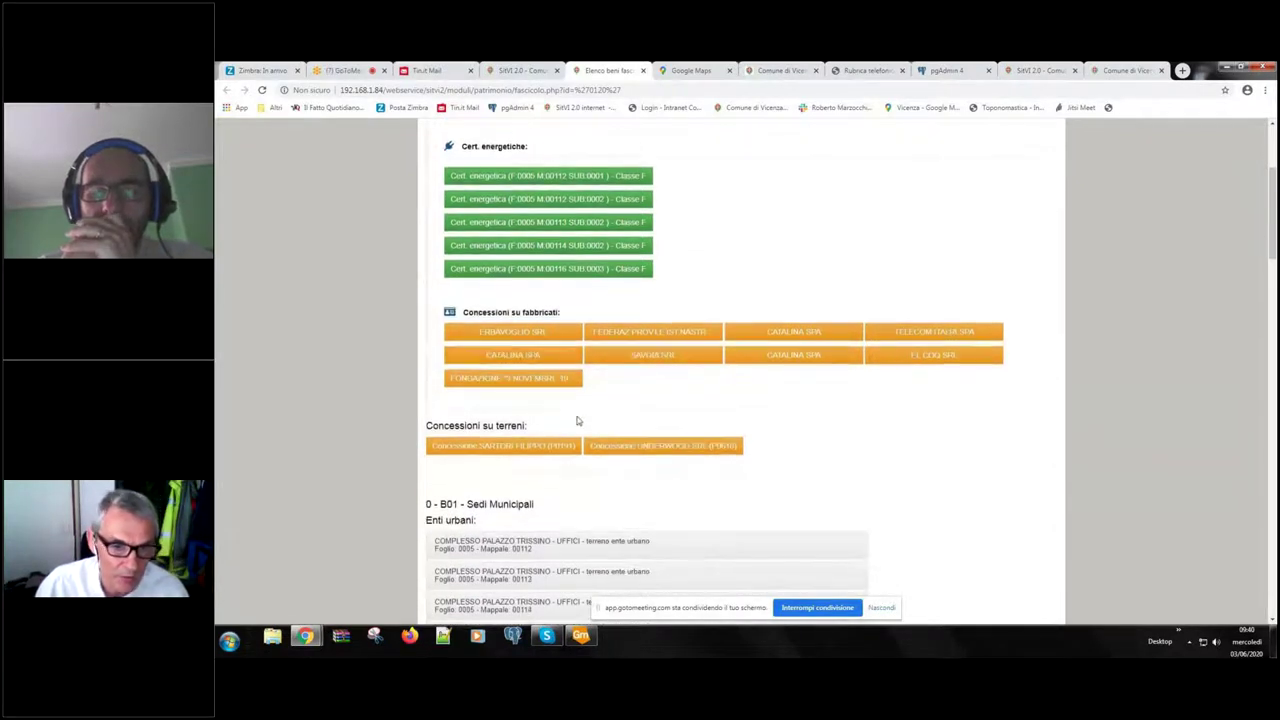
pyautogui.scroll(-4, 578, 413)
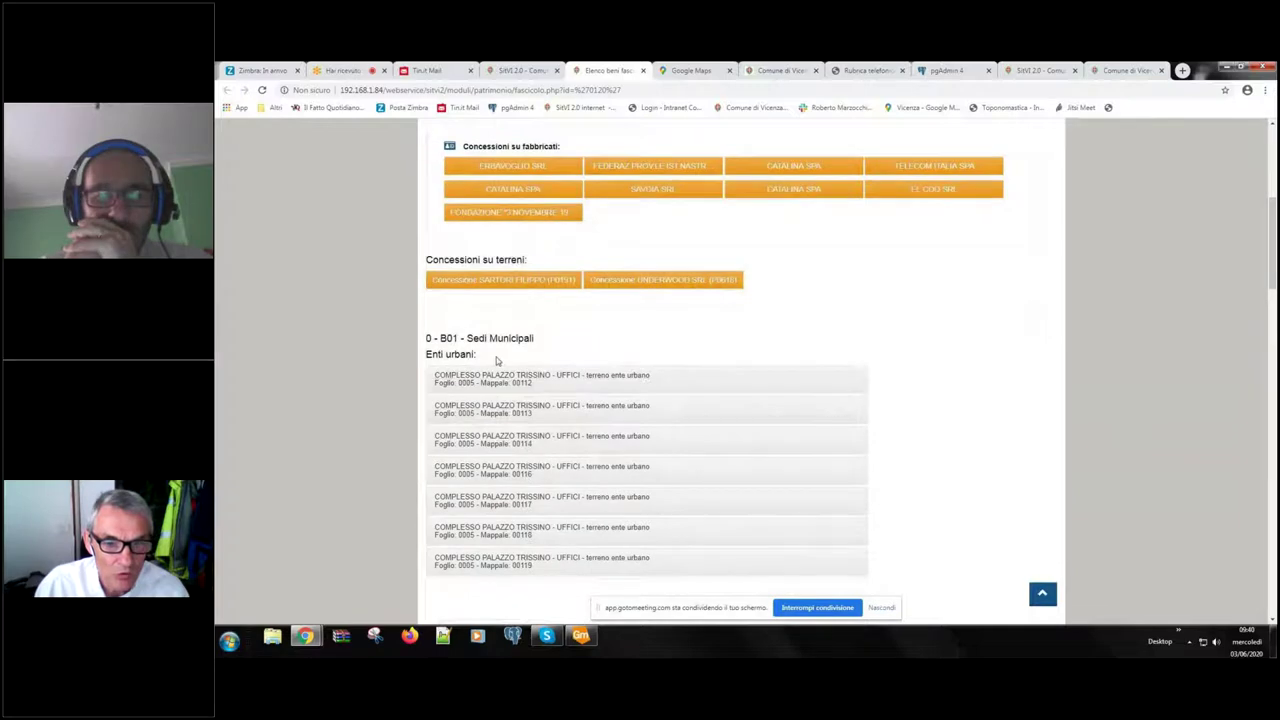
pyautogui.scroll(-5, 498, 360)
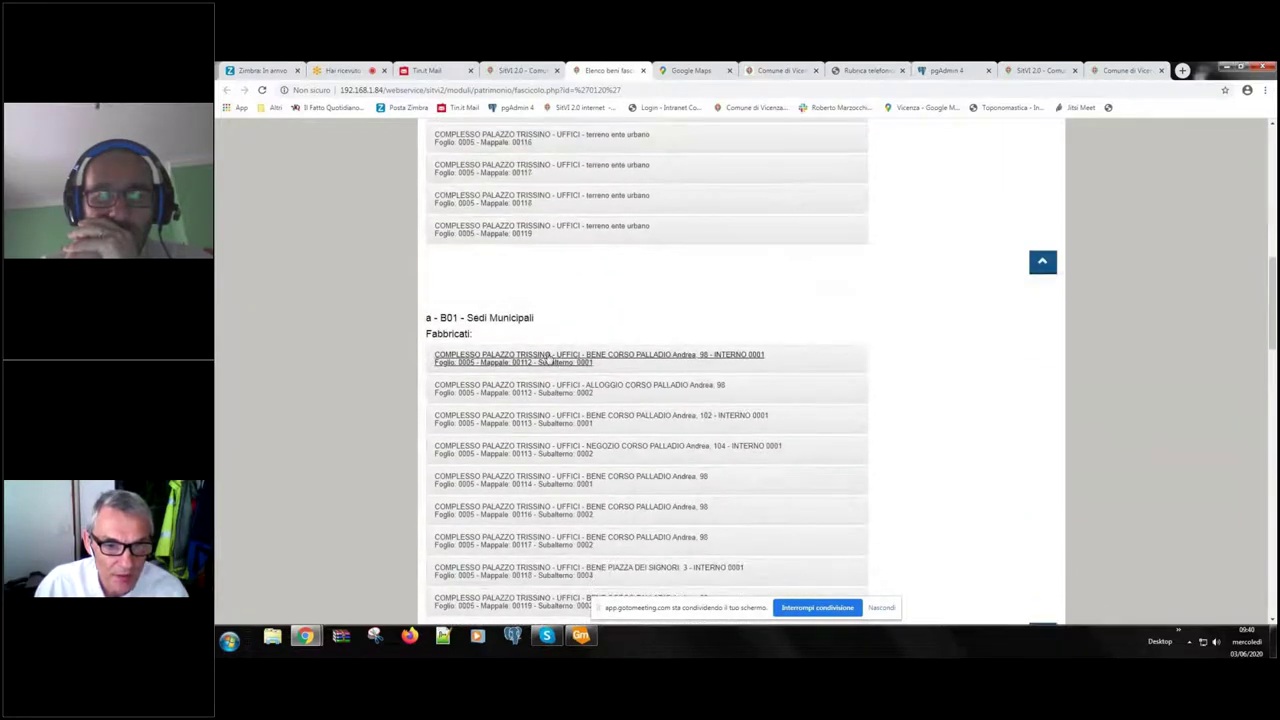
pyautogui.scroll(-10, 548, 358)
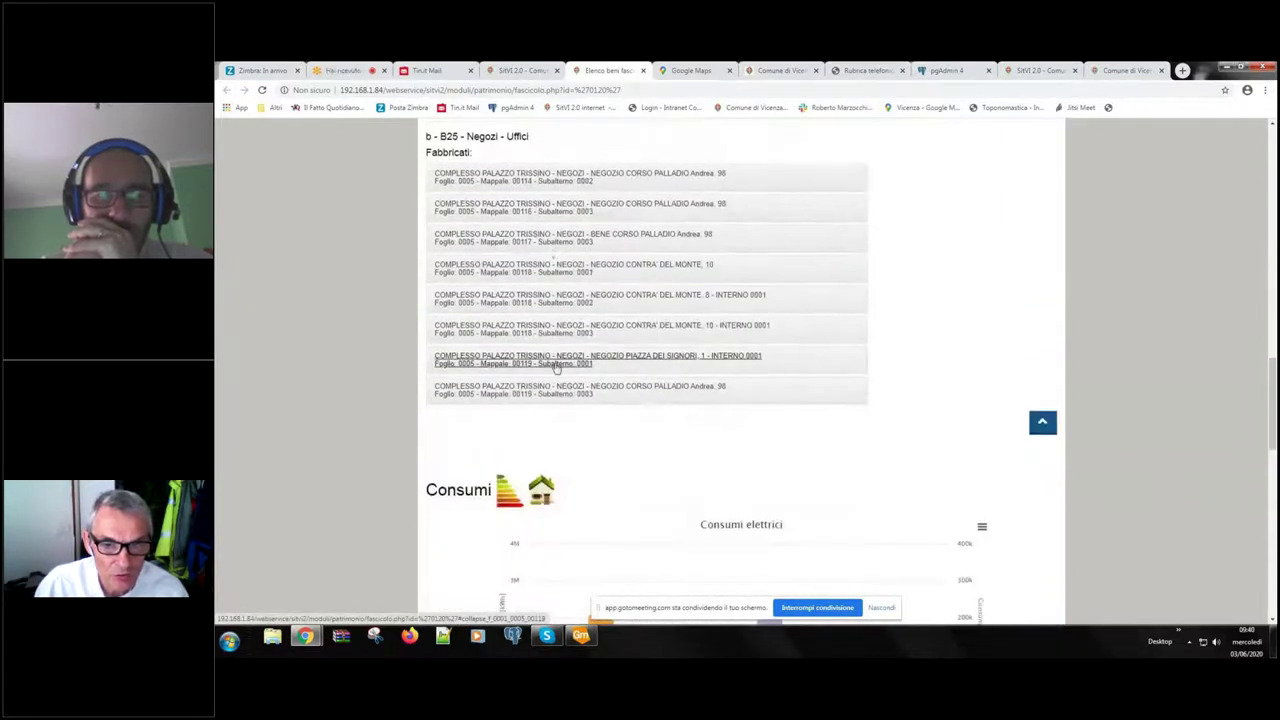
pyautogui.scroll(-5, 557, 367)
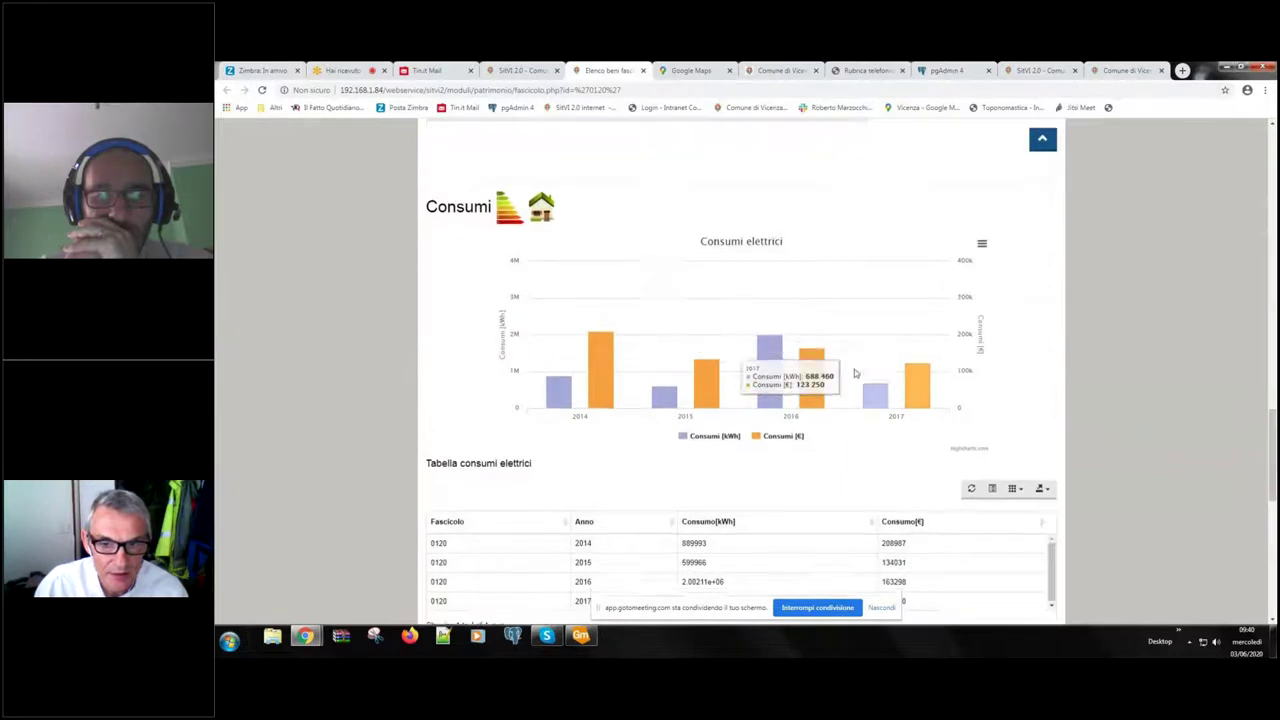
pyautogui.scroll(-10, 855, 373)
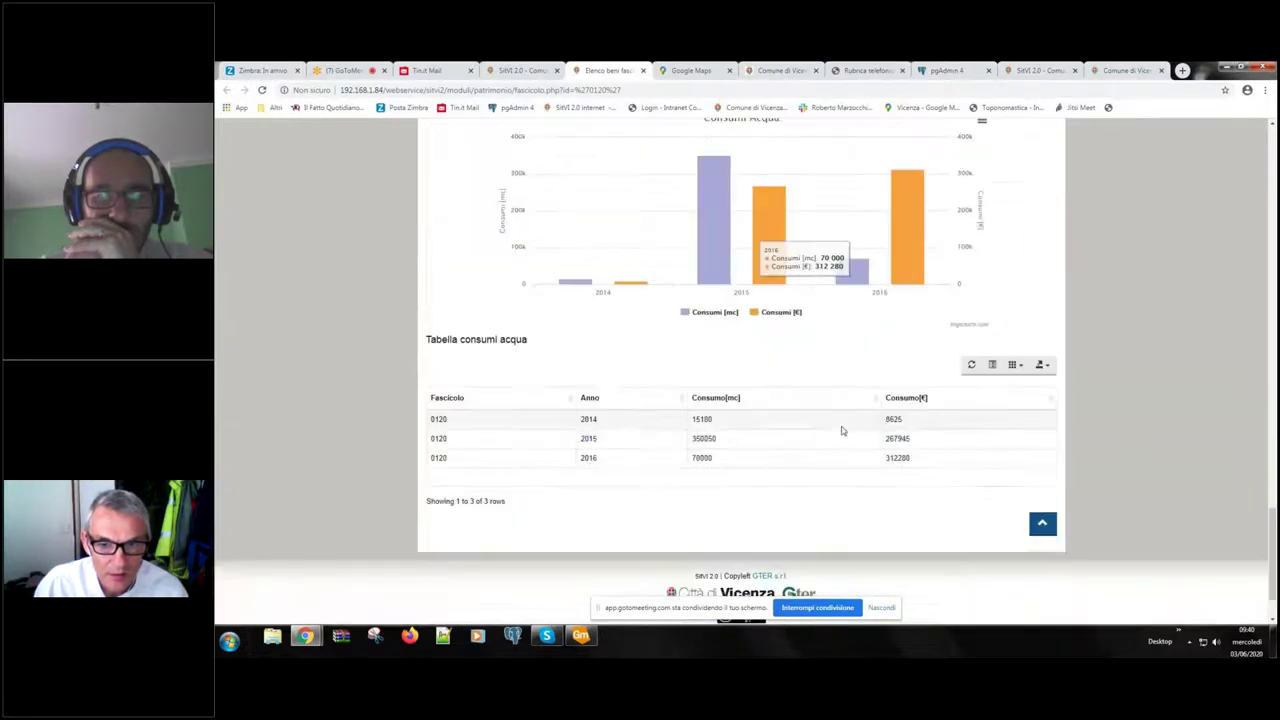
# Step: Examine the electricity and water consumption charts and the yearly electricity consumption table of the complex
pyautogui.scroll(5, 800, 400)
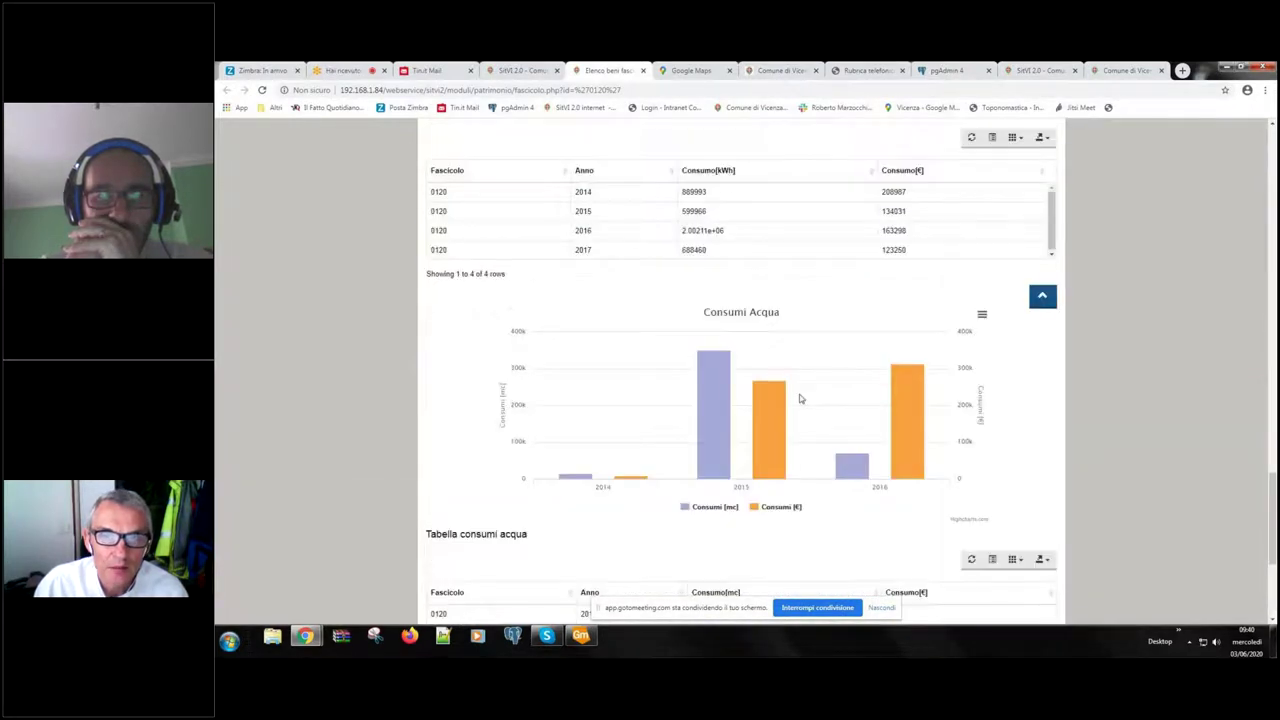
pyautogui.scroll(2, 800, 399)
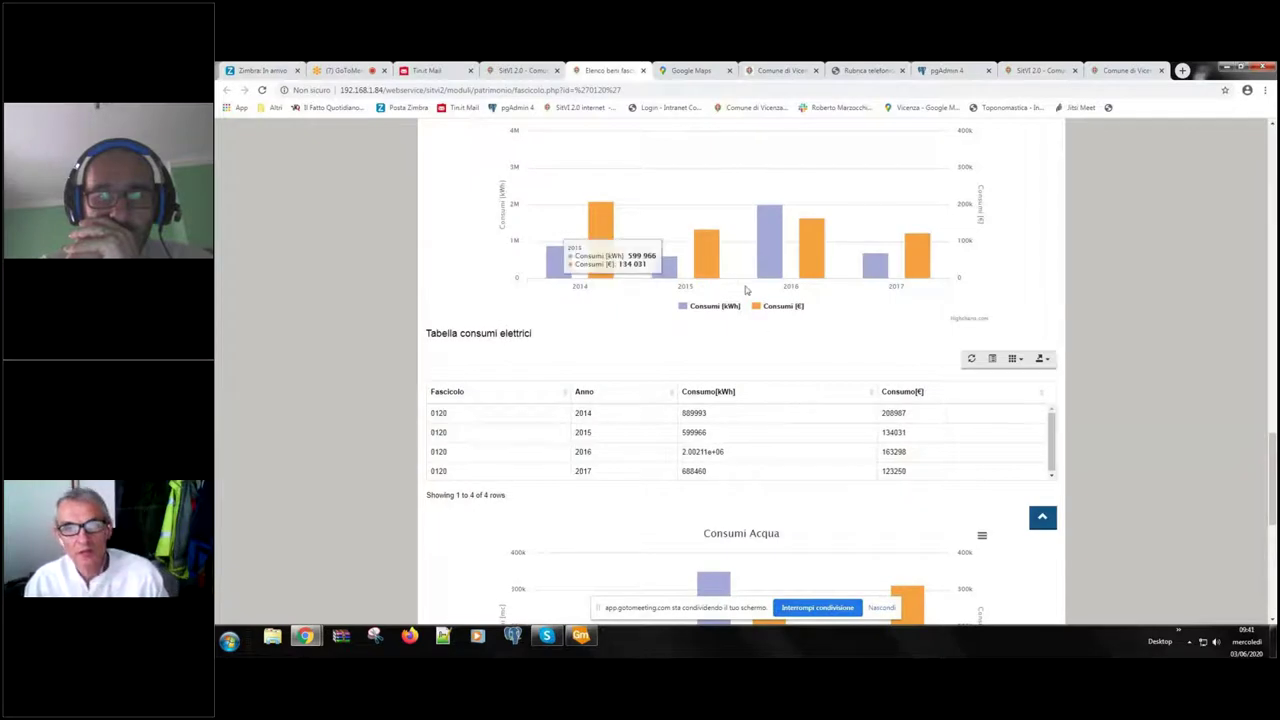
pyautogui.scroll(3, 782, 309)
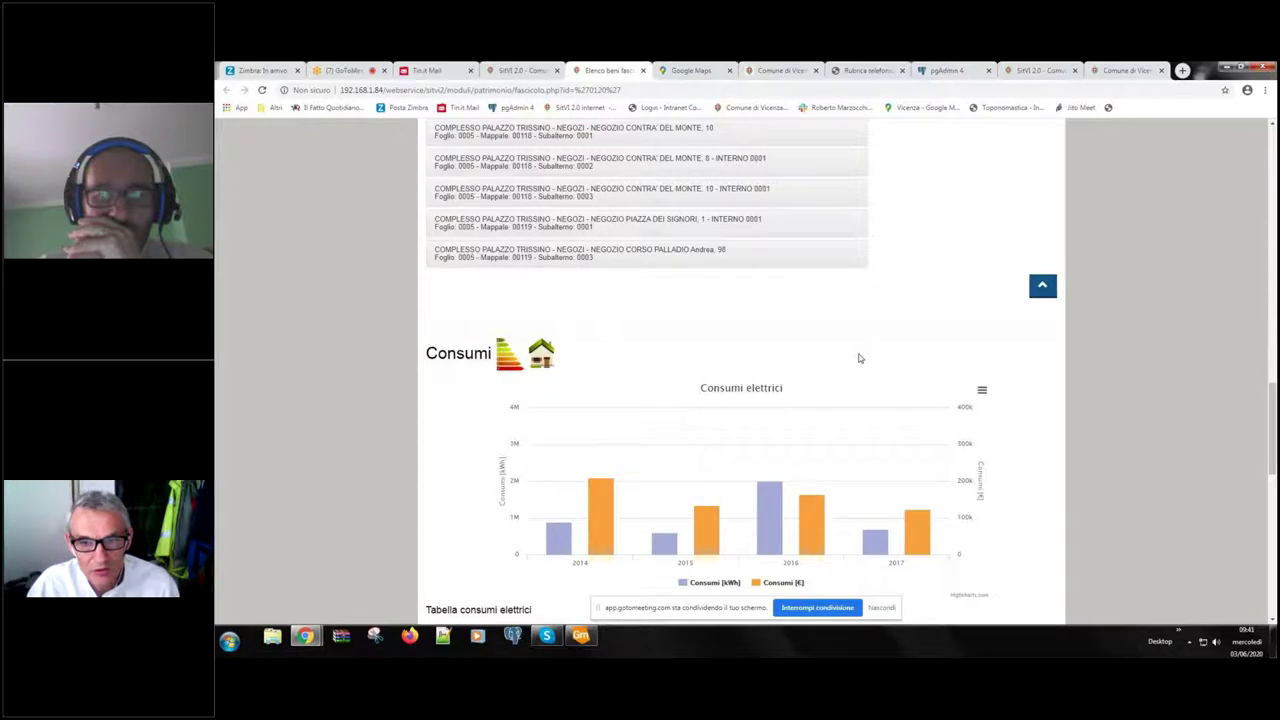
pyautogui.scroll(-1, 822, 332)
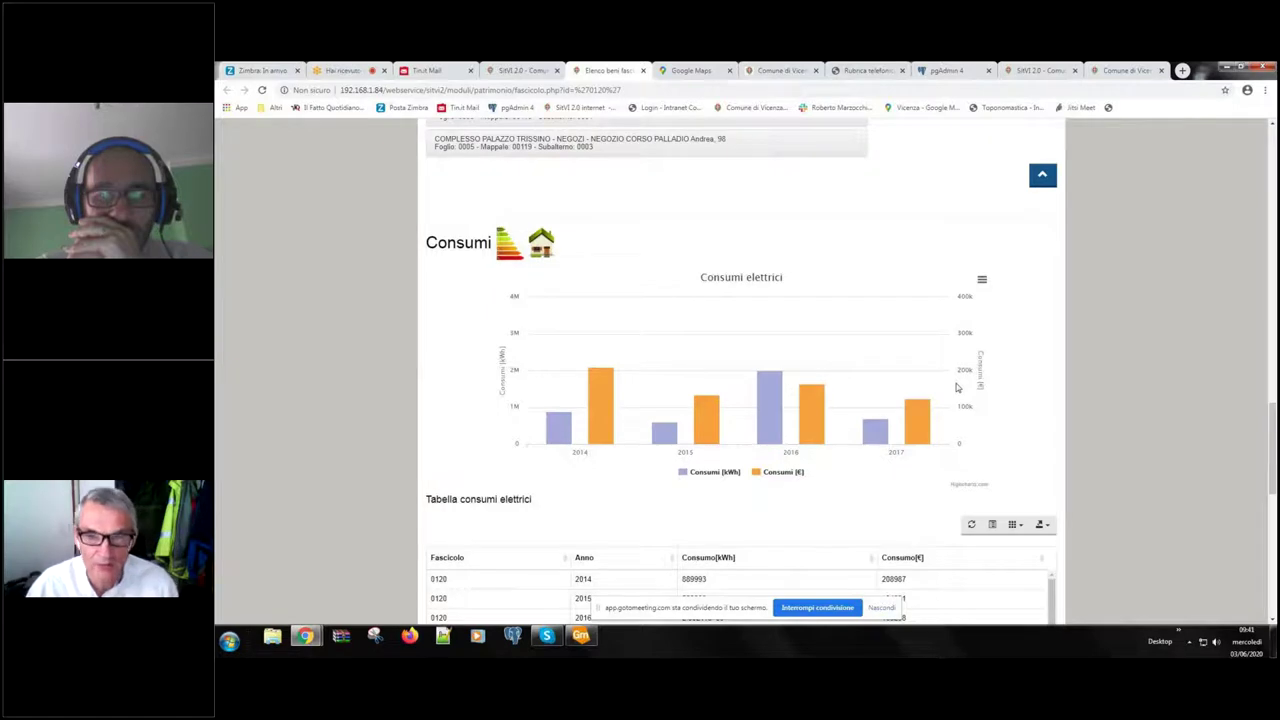
pyautogui.scroll(-2, 952, 376)
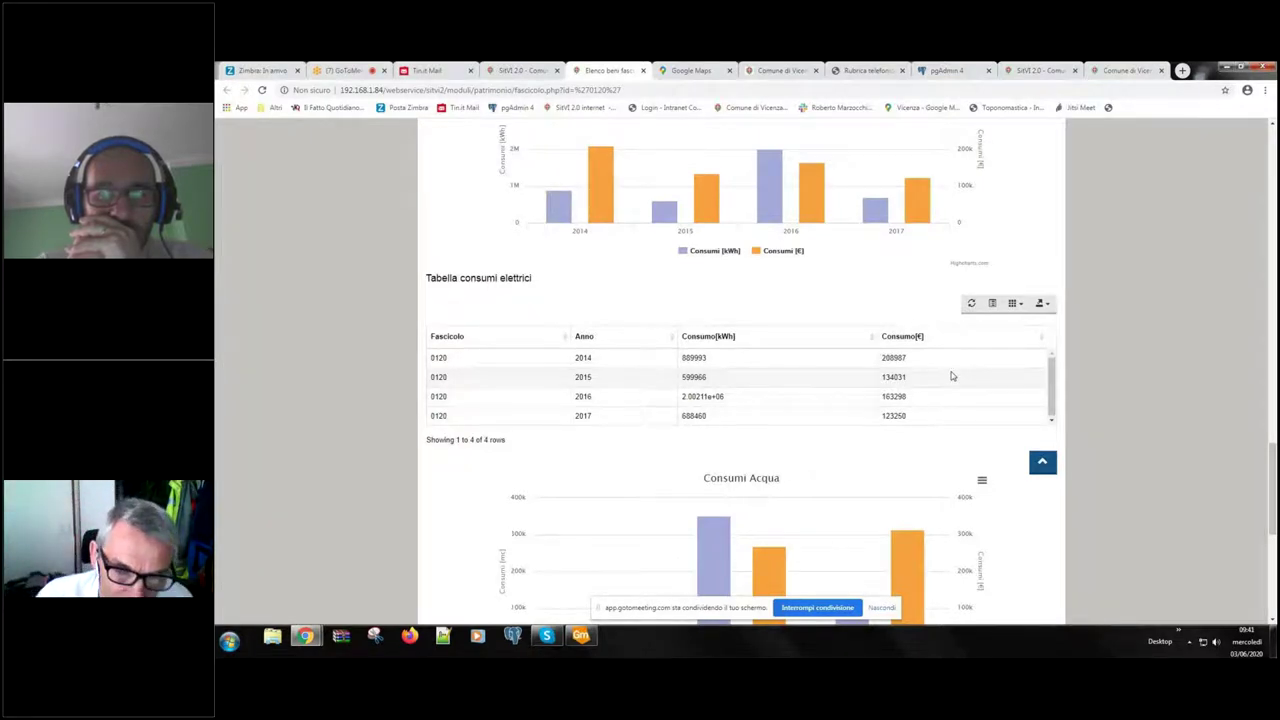
# Step: Return to the beginning of the Elenco unità immobiliari page and close it
pyautogui.scroll(1, 793, 346)
pyautogui.scroll(15, 794, 346)
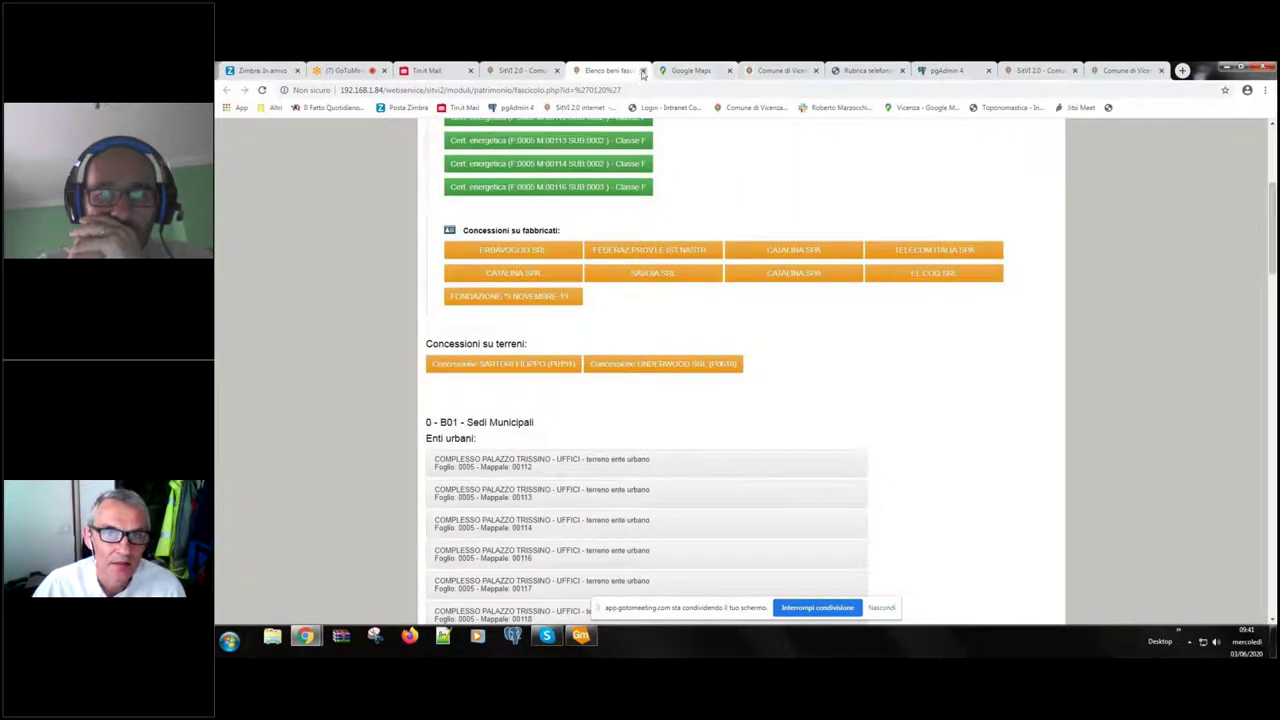
pyautogui.scroll(3, 729, 268)
pyautogui.scroll(1, 729, 268)
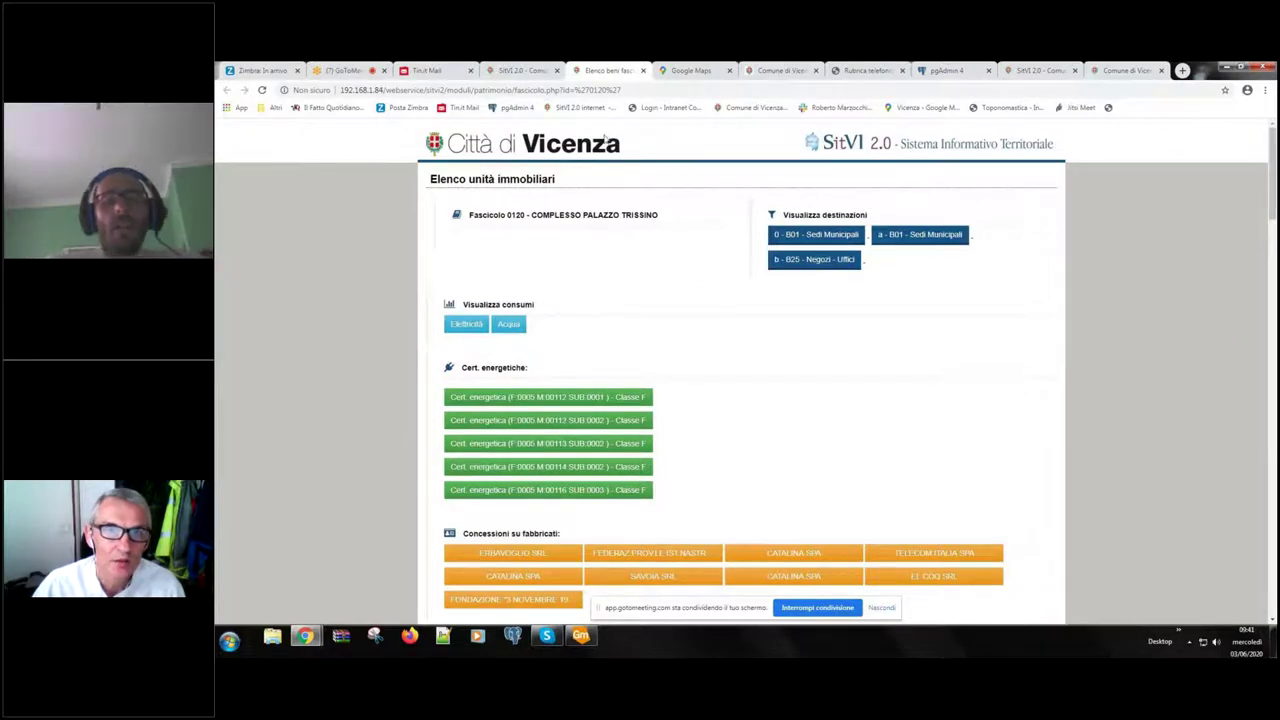
pyautogui.click(644, 72)
# Step: Open the complex's Visualizza consumi link and review the Consumi Acqua chart
pyautogui.click(771, 364)
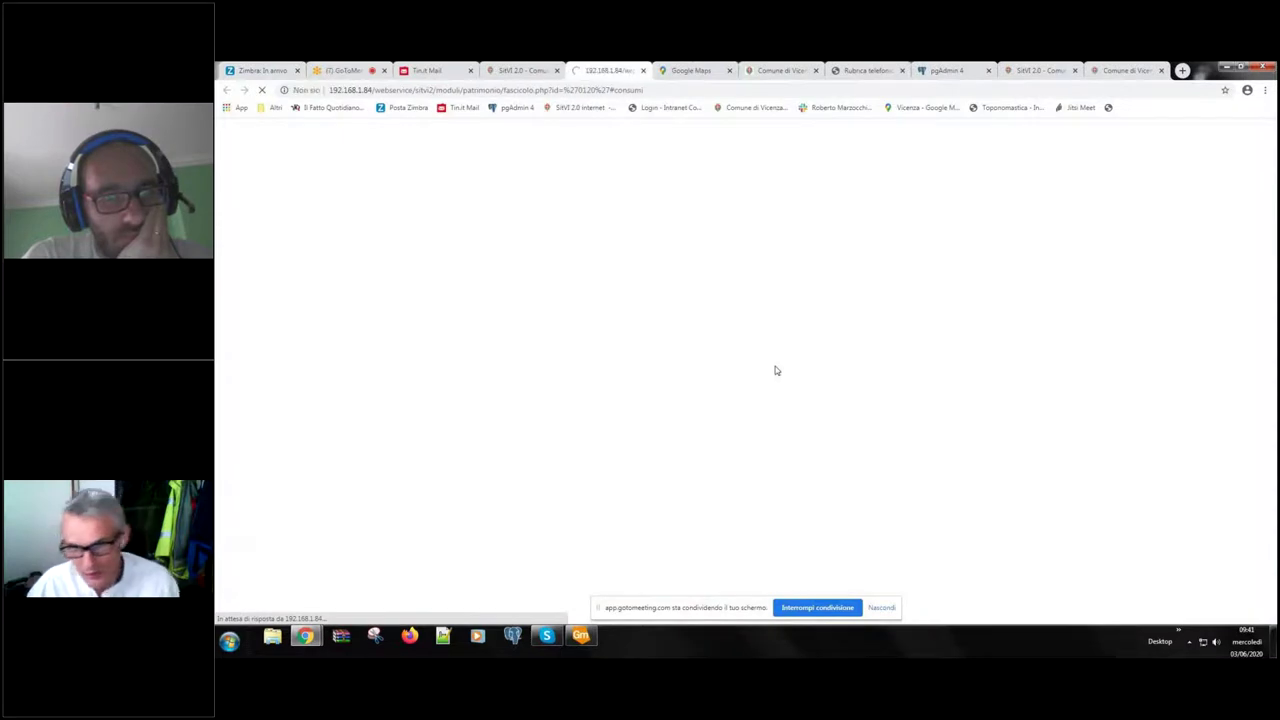
pyautogui.scroll(-3, 813, 355)
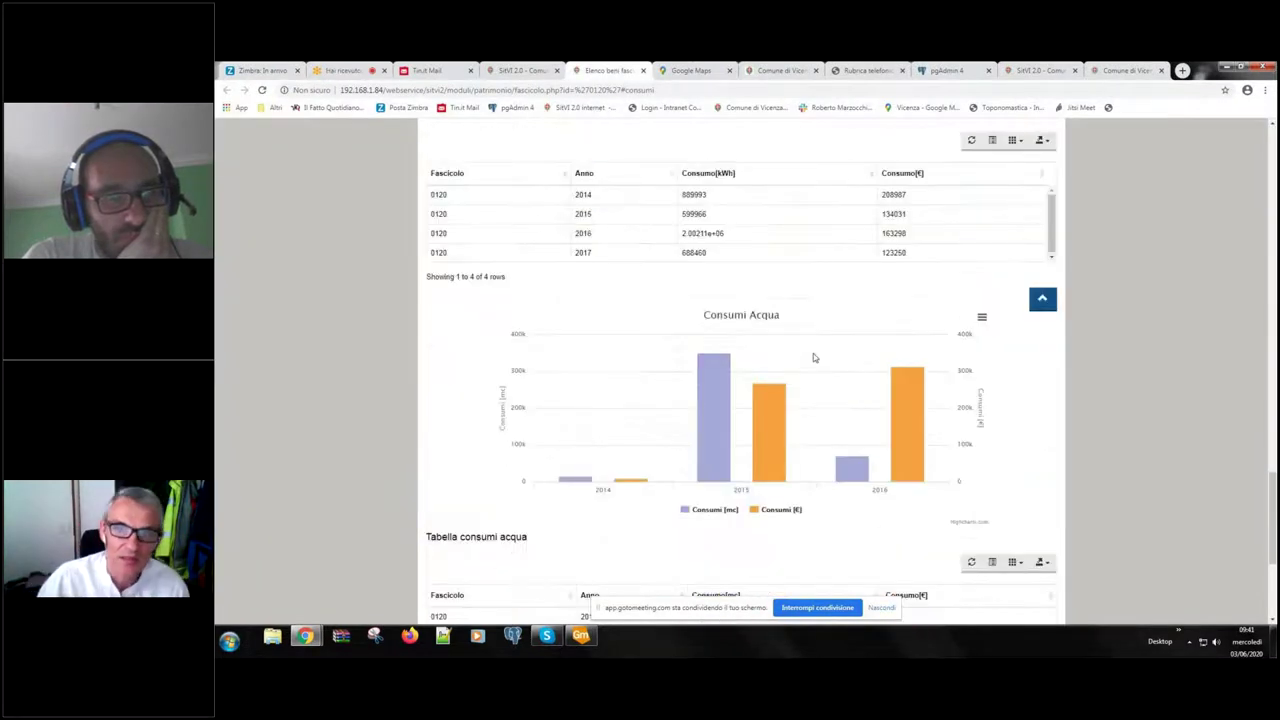
pyautogui.moveTo(805, 358)
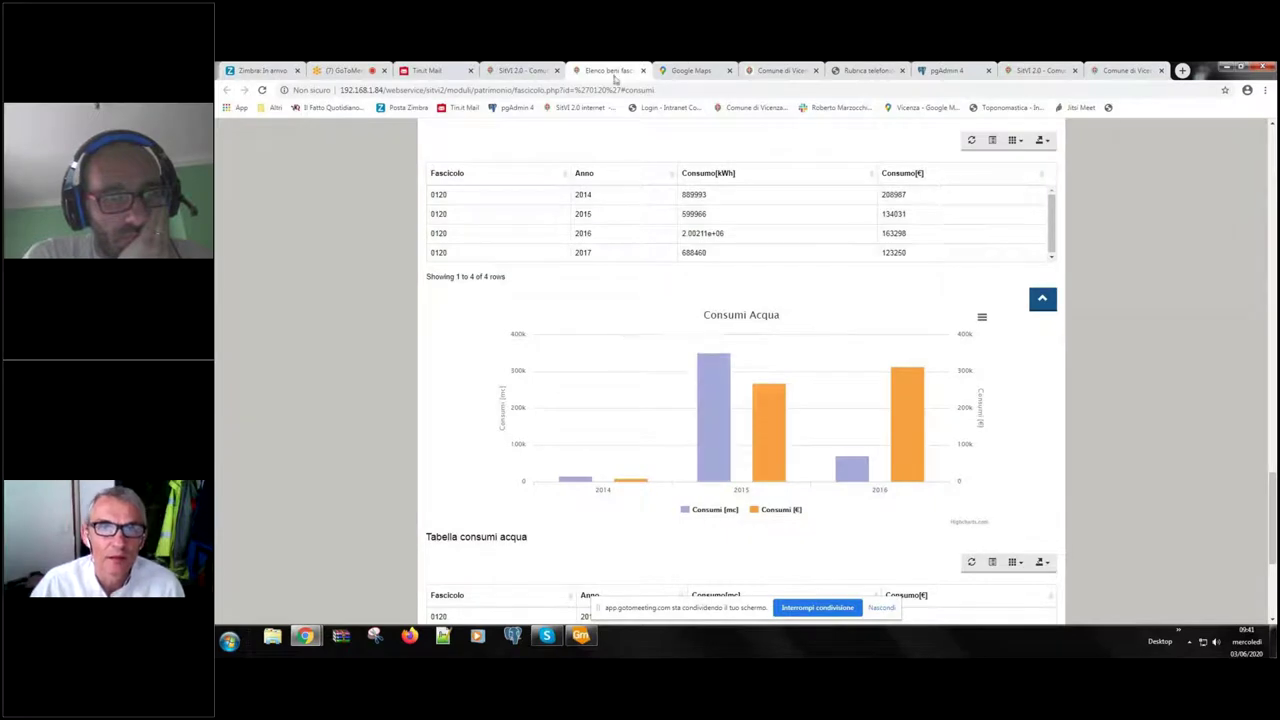
# Step: Close the consumption page and the info window, and hide the Fascicolo layer
pyautogui.click(643, 71)
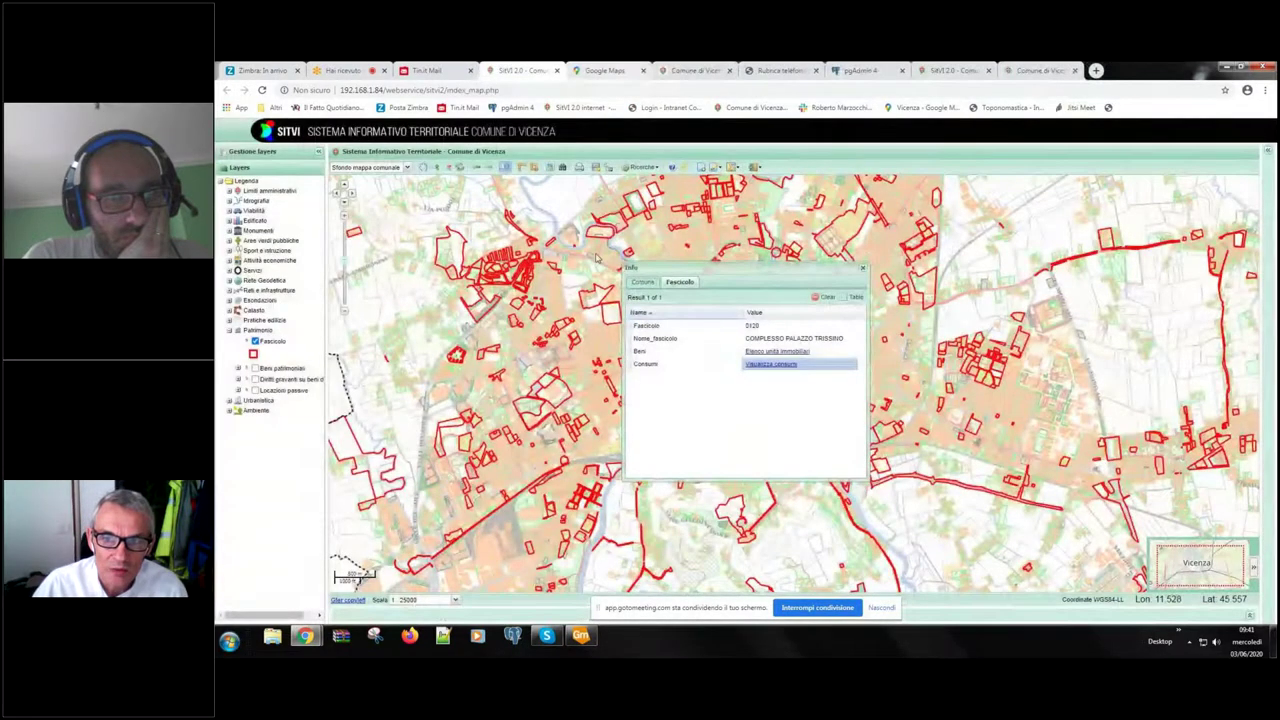
pyautogui.click(865, 271)
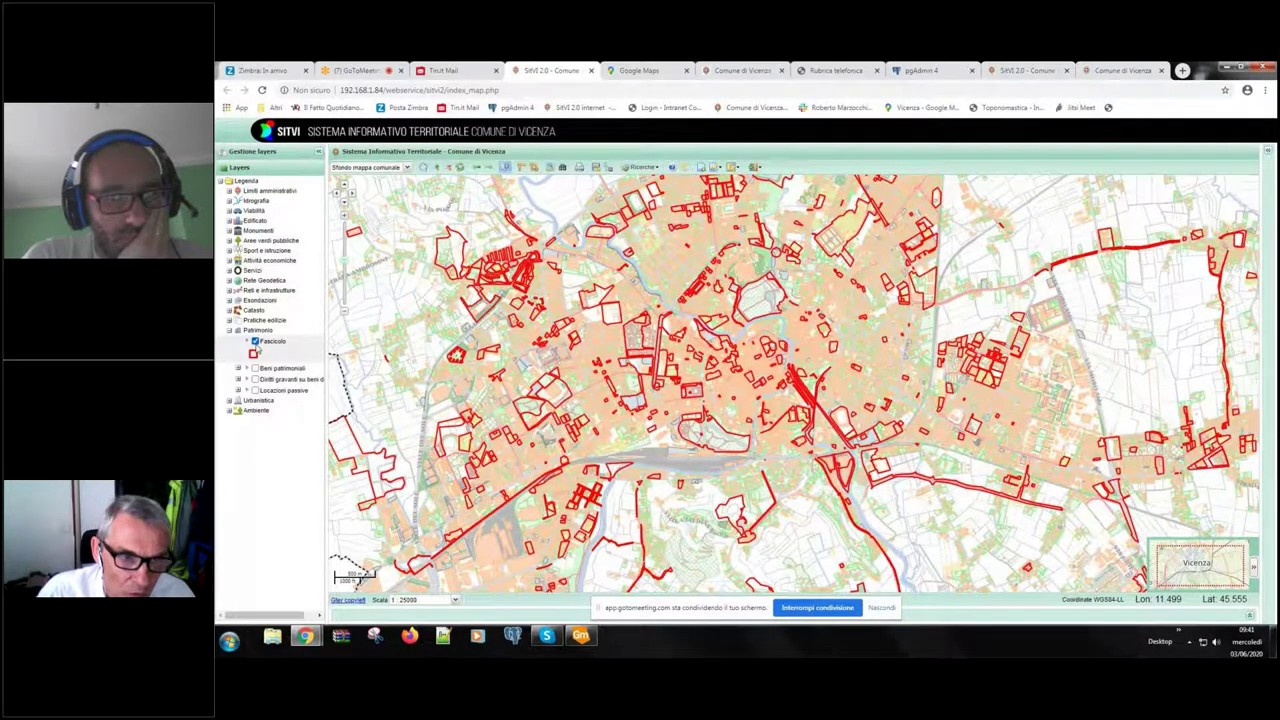
pyautogui.click(255, 341)
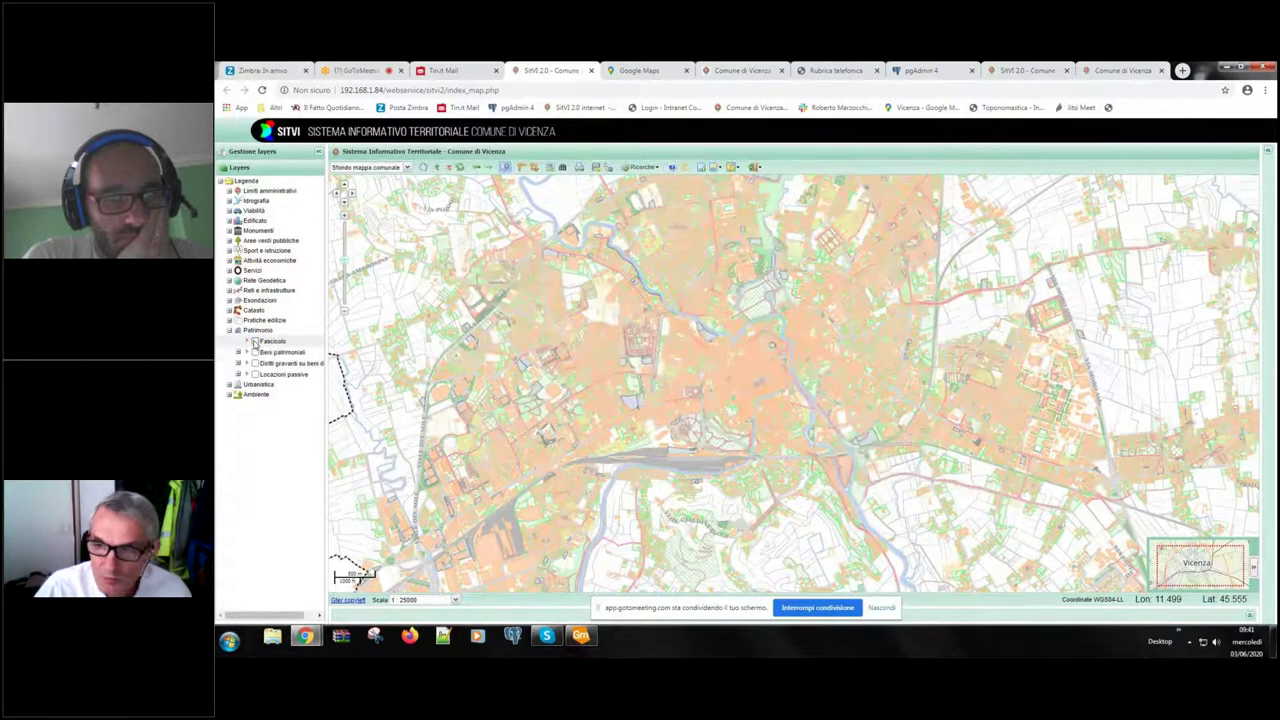
# Step: Expand the Funzioni SitVI 2.0 section, view the layer editing options, and go to the Area riservata login page
pyautogui.click(1267, 151)
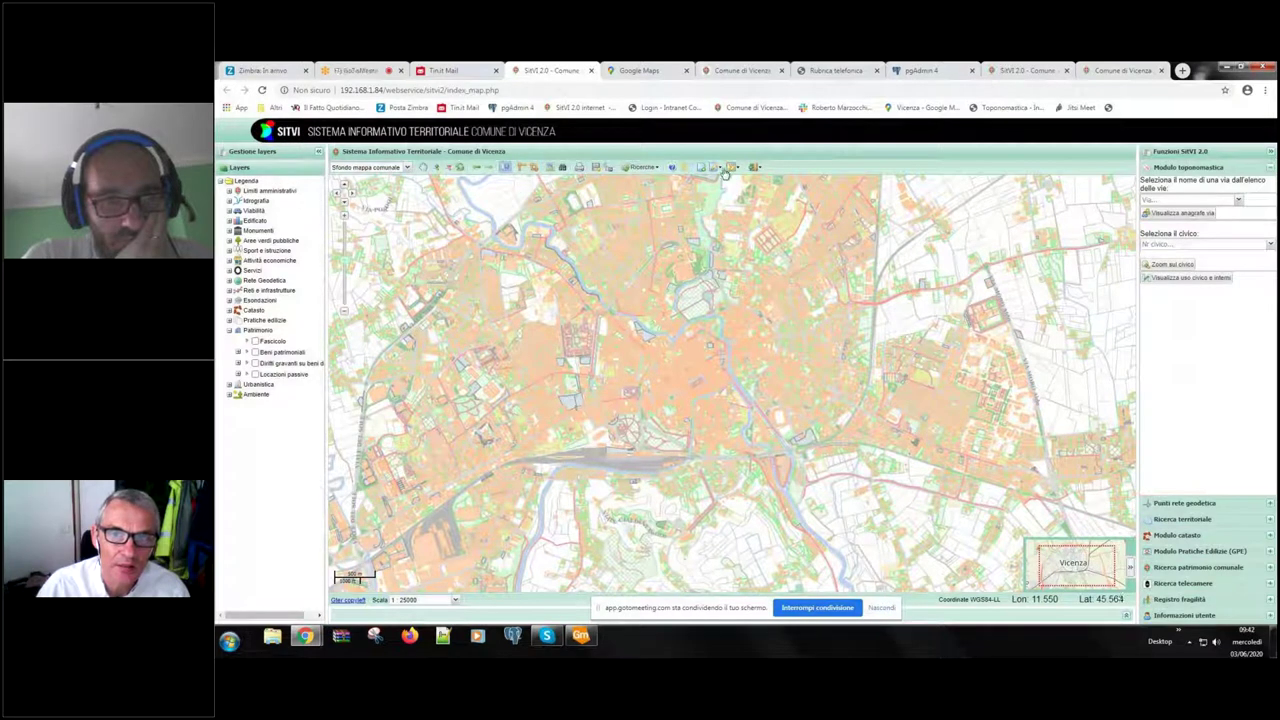
pyautogui.click(729, 168)
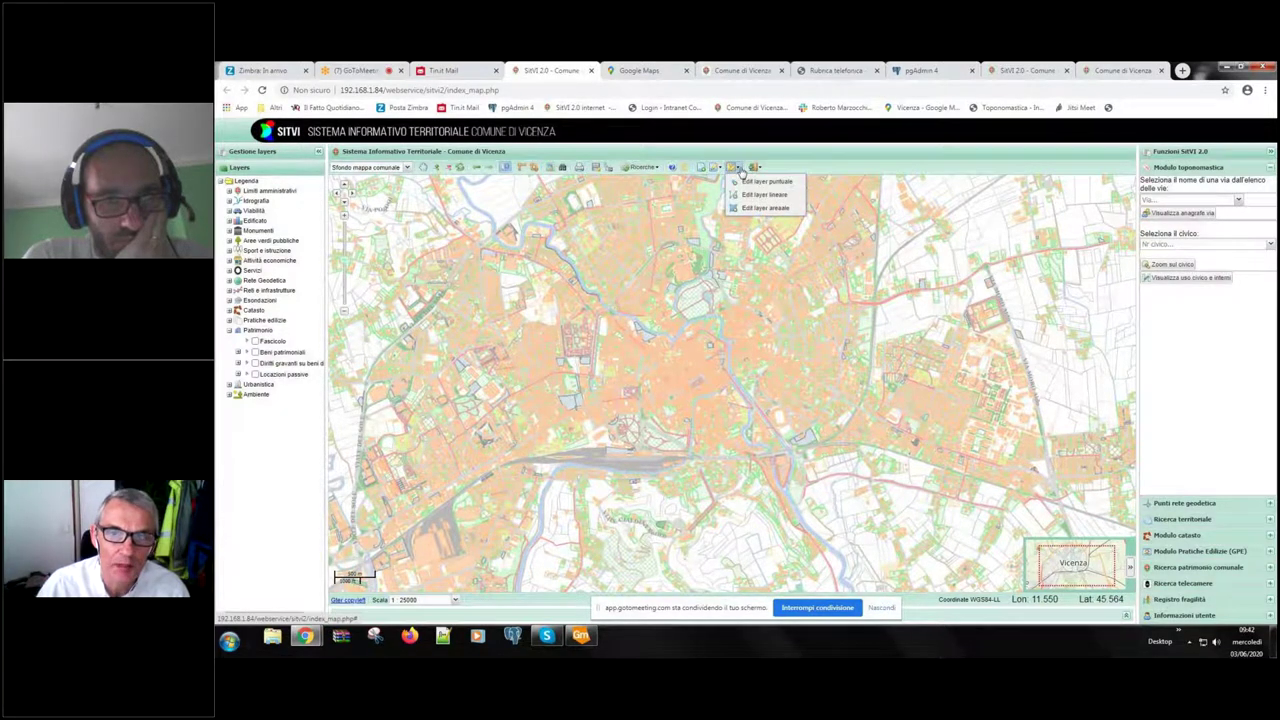
pyautogui.click(757, 168)
pyautogui.click(771, 194)
# Step: Log in to the reserved area with the saved user name and the account password
pyautogui.click(741, 232)
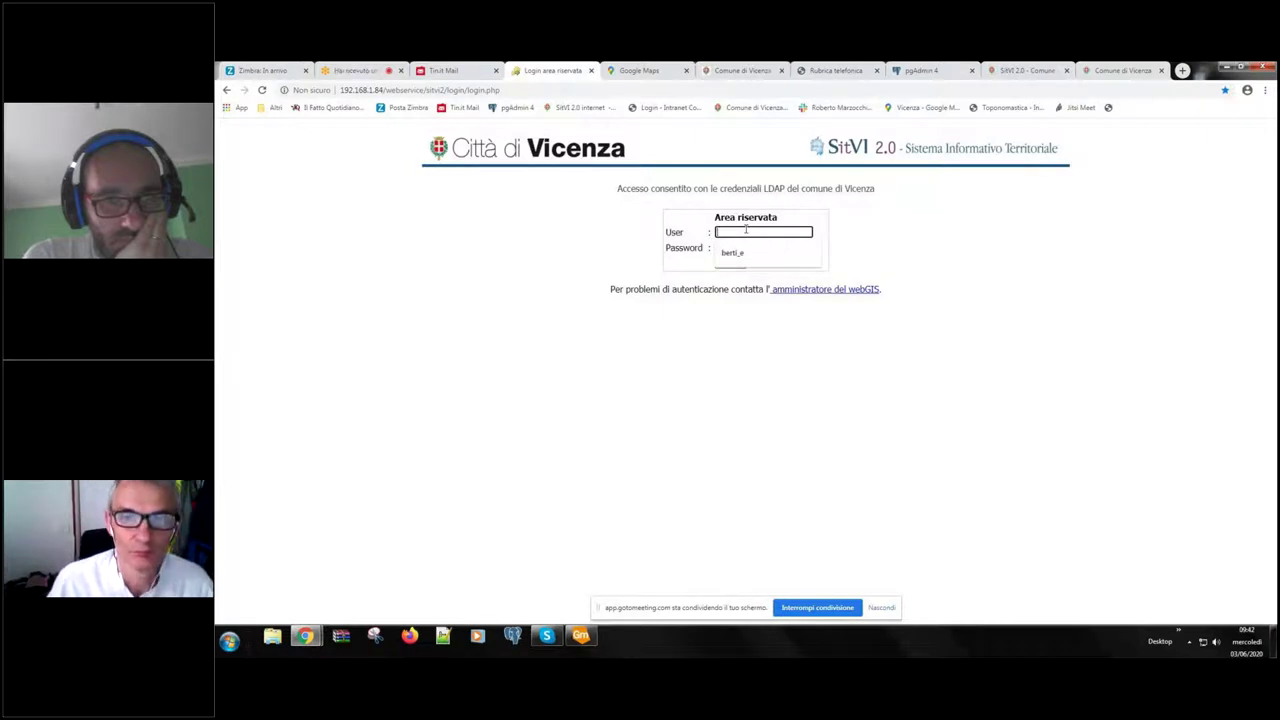
pyautogui.click(746, 255)
pyautogui.click(748, 246)
pyautogui.write('••••••')
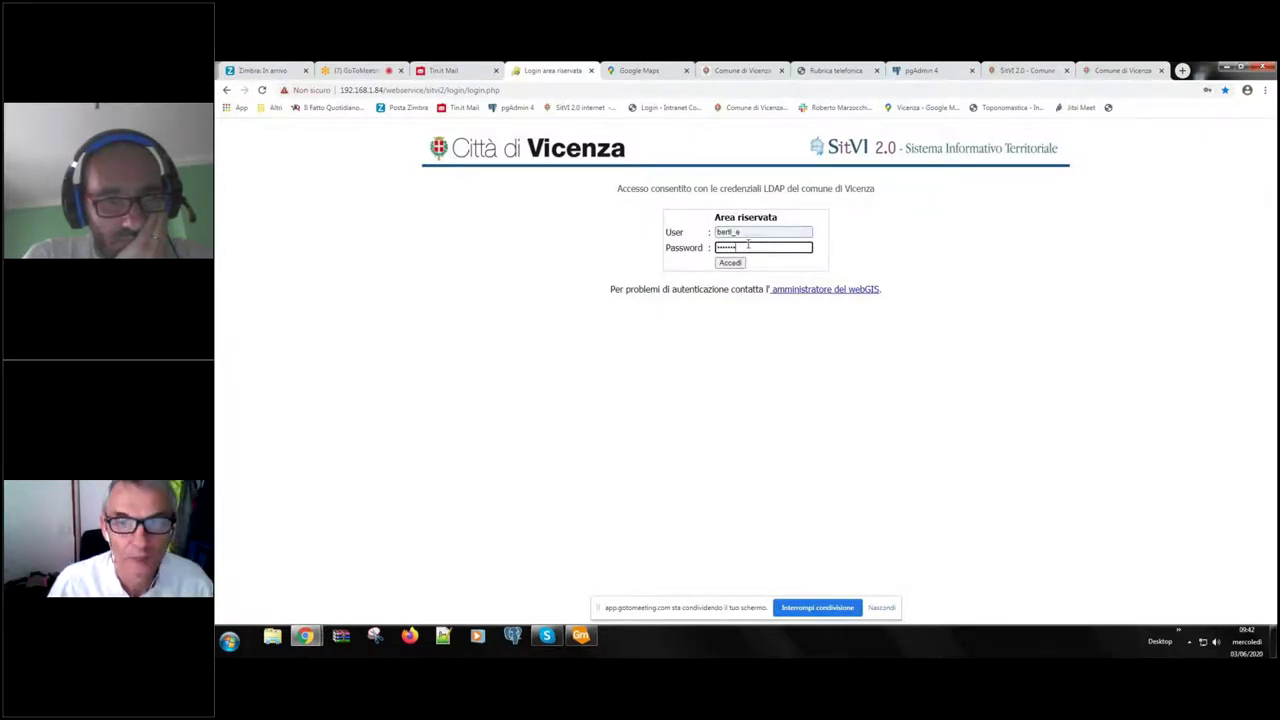
pyautogui.press('Return')
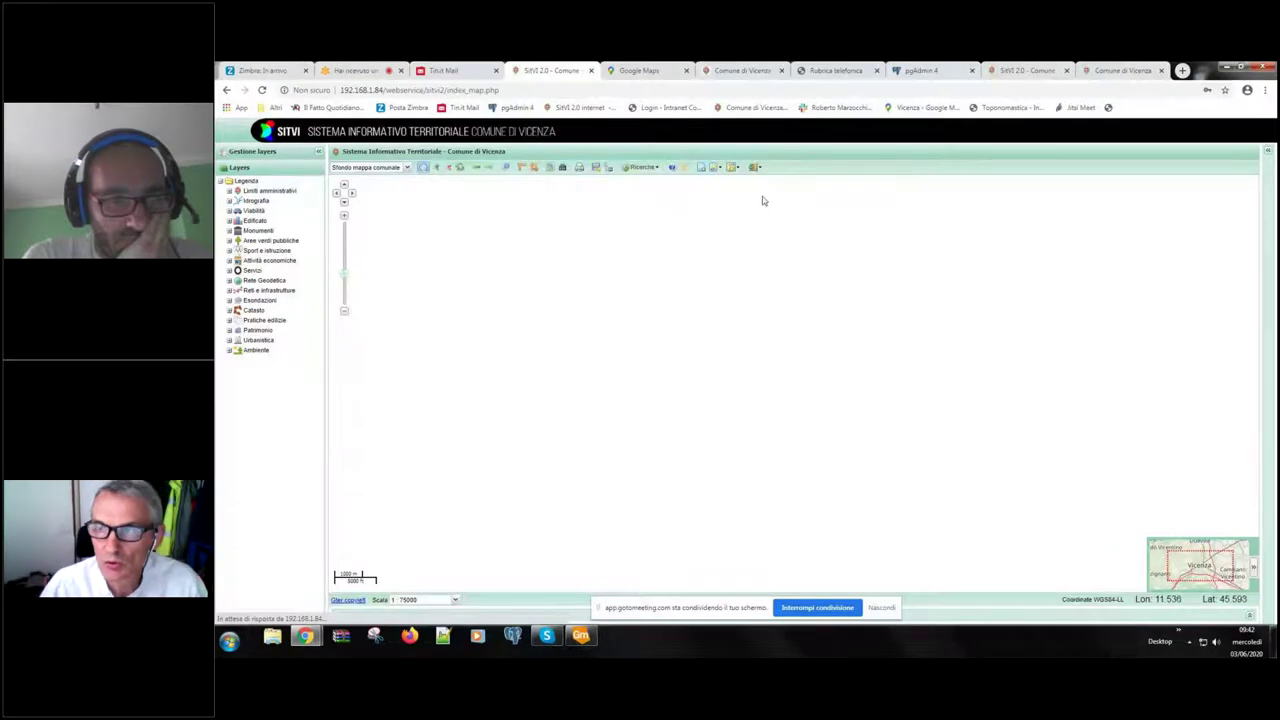
# Step: Run a Ricerca territoriale by drawing a freehand triangular area just east of Vicenza's city centre
pyautogui.click(1268, 153)
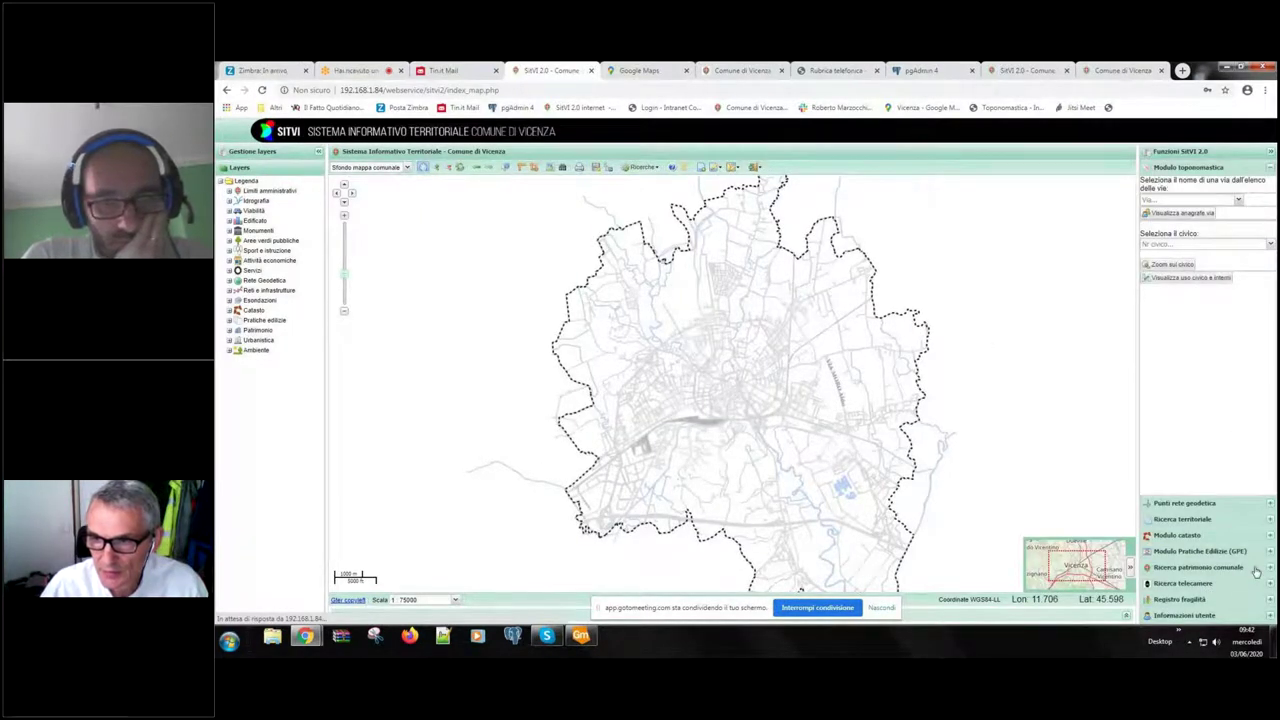
pyautogui.click(1270, 520)
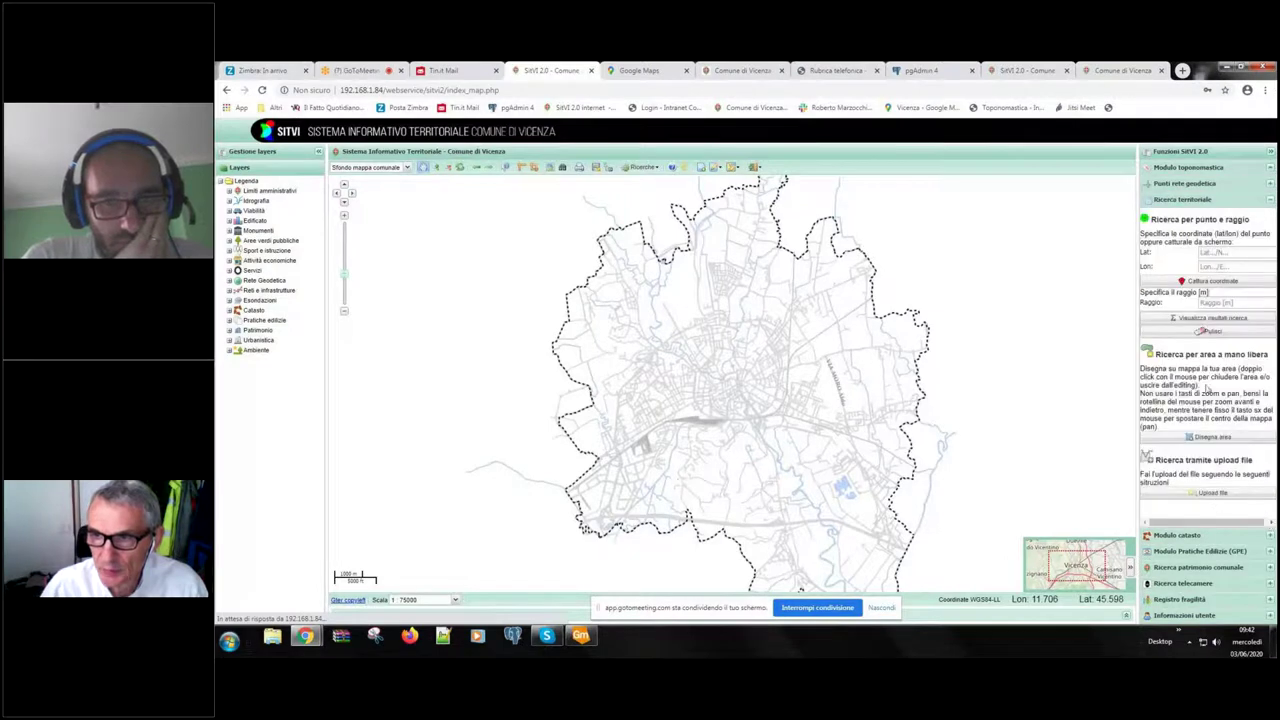
pyautogui.click(1212, 438)
pyautogui.click(800, 385)
pyautogui.click(775, 408)
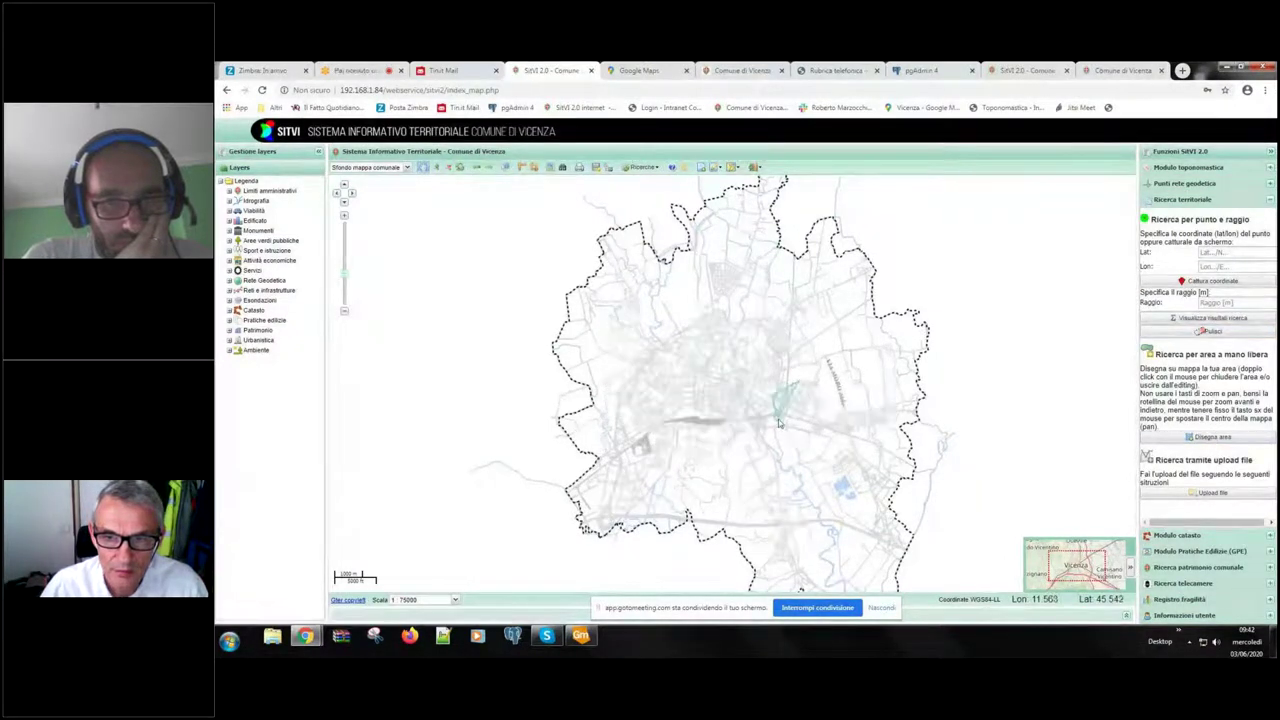
pyautogui.doubleClick(792, 386)
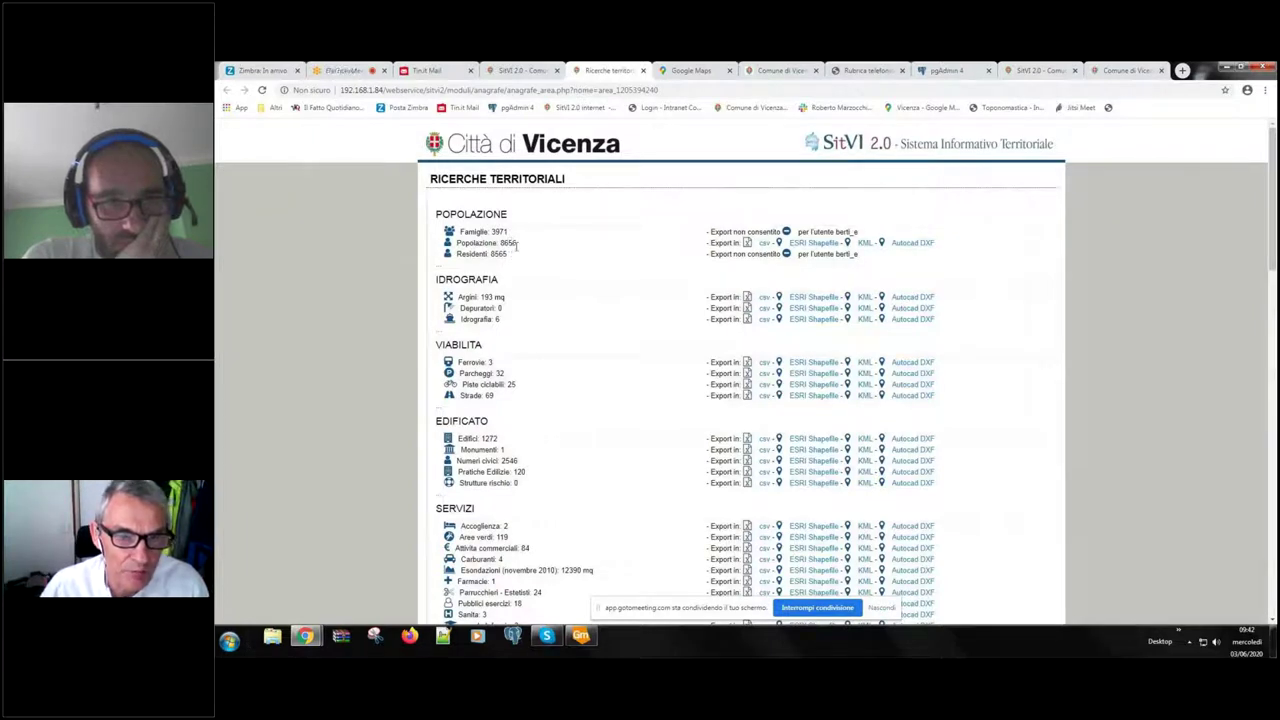
# Step: Review the territorial search results, from the population and cadastral export lists to the Visualizza mappa layer list
pyautogui.scroll(-8, 516, 245)
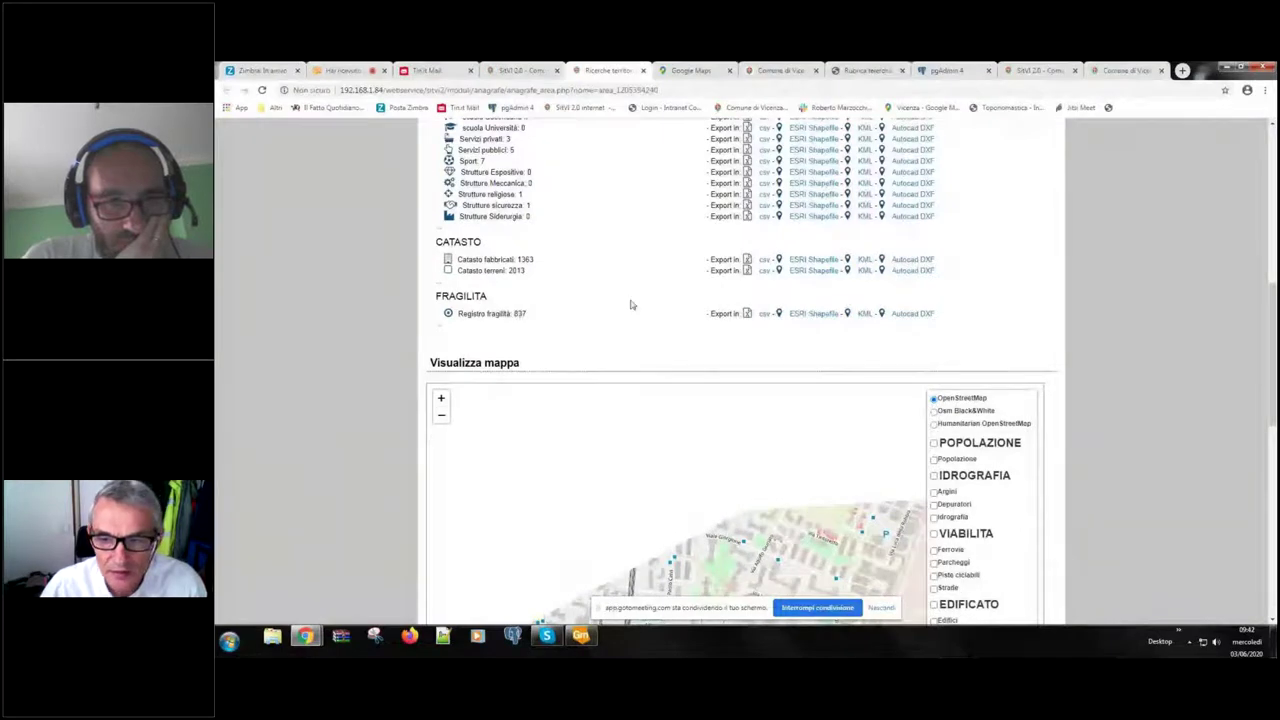
pyautogui.scroll(-3, 630, 304)
pyautogui.scroll(-2, 630, 298)
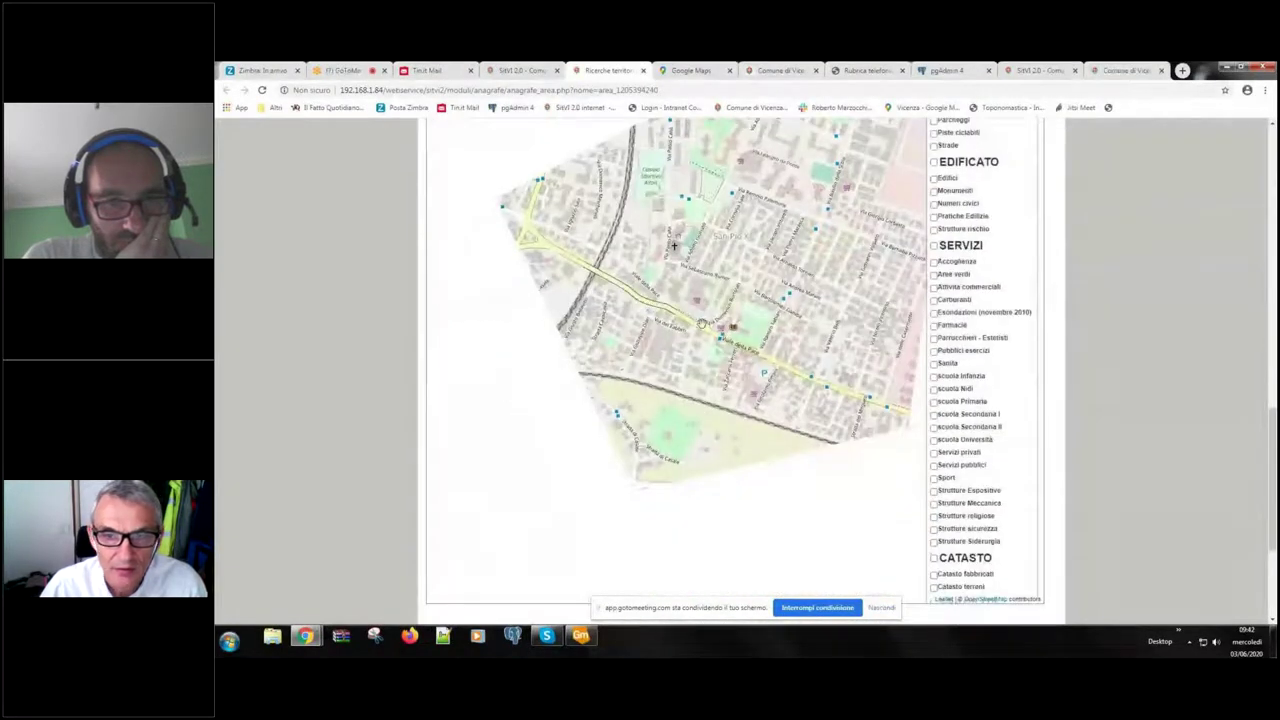
pyautogui.scroll(-1, 989, 558)
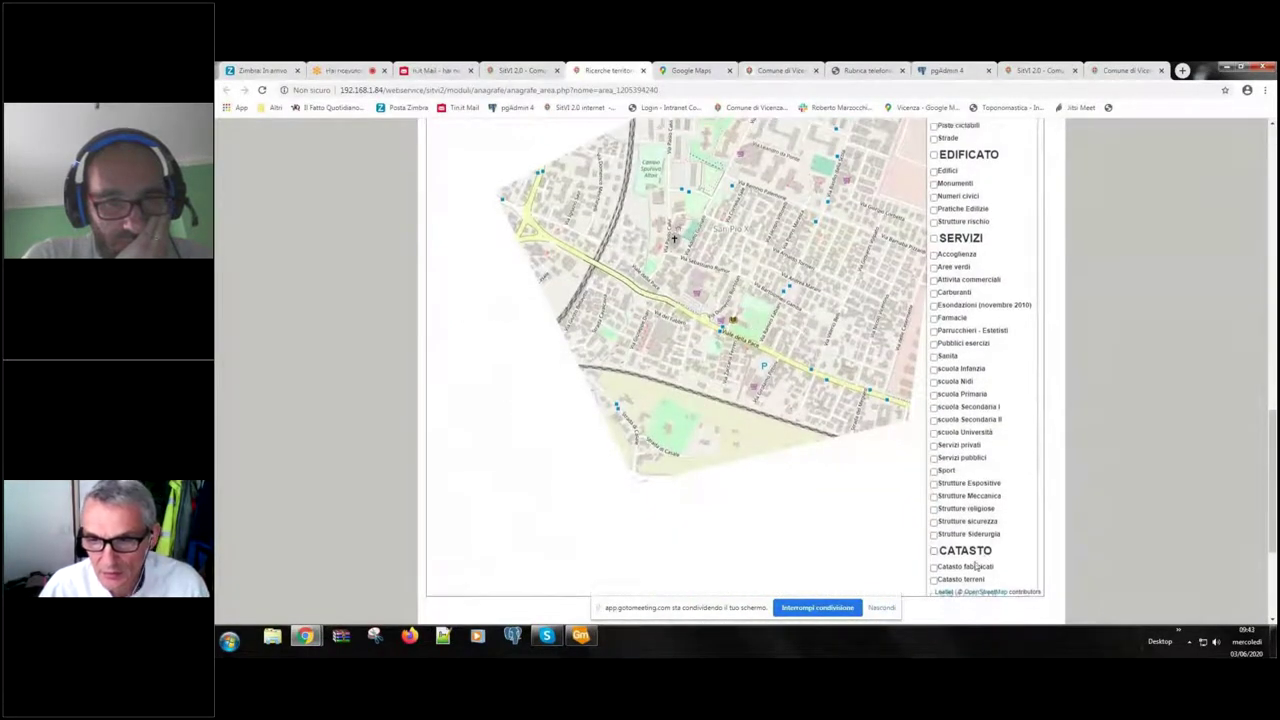
pyautogui.scroll(4, 1013, 505)
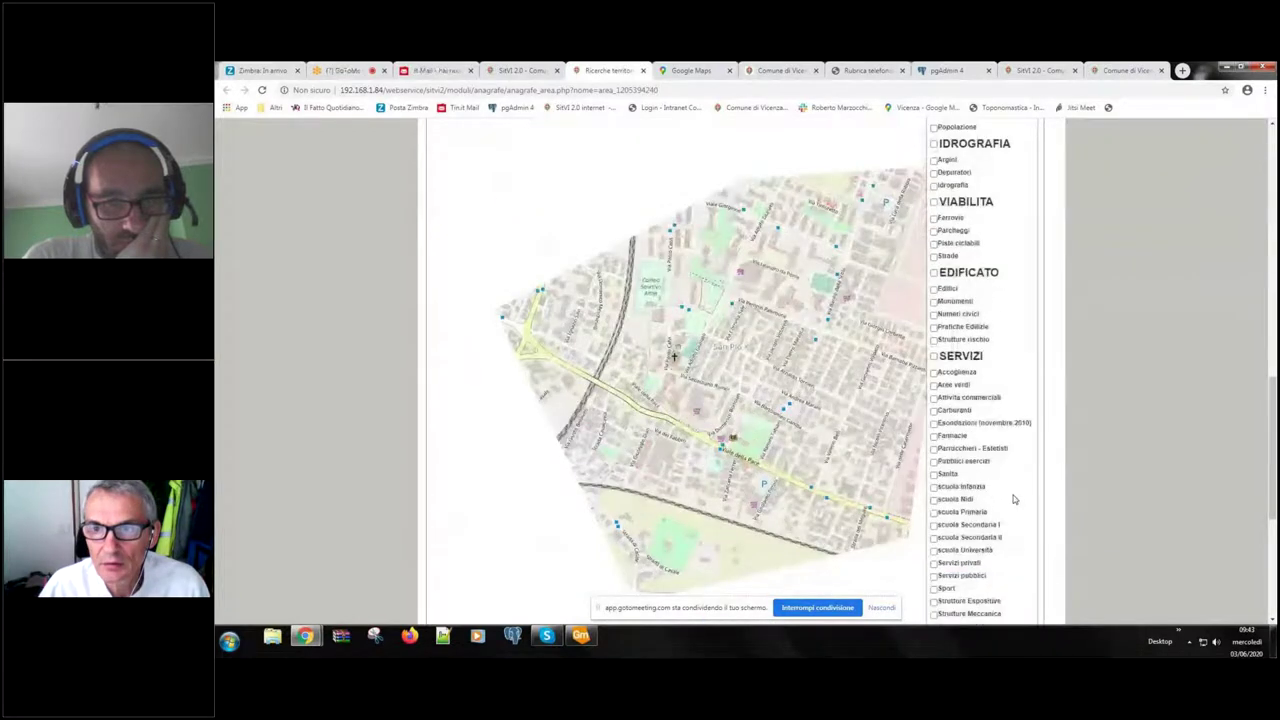
pyautogui.scroll(1, 1013, 495)
pyautogui.scroll(-5, 1010, 493)
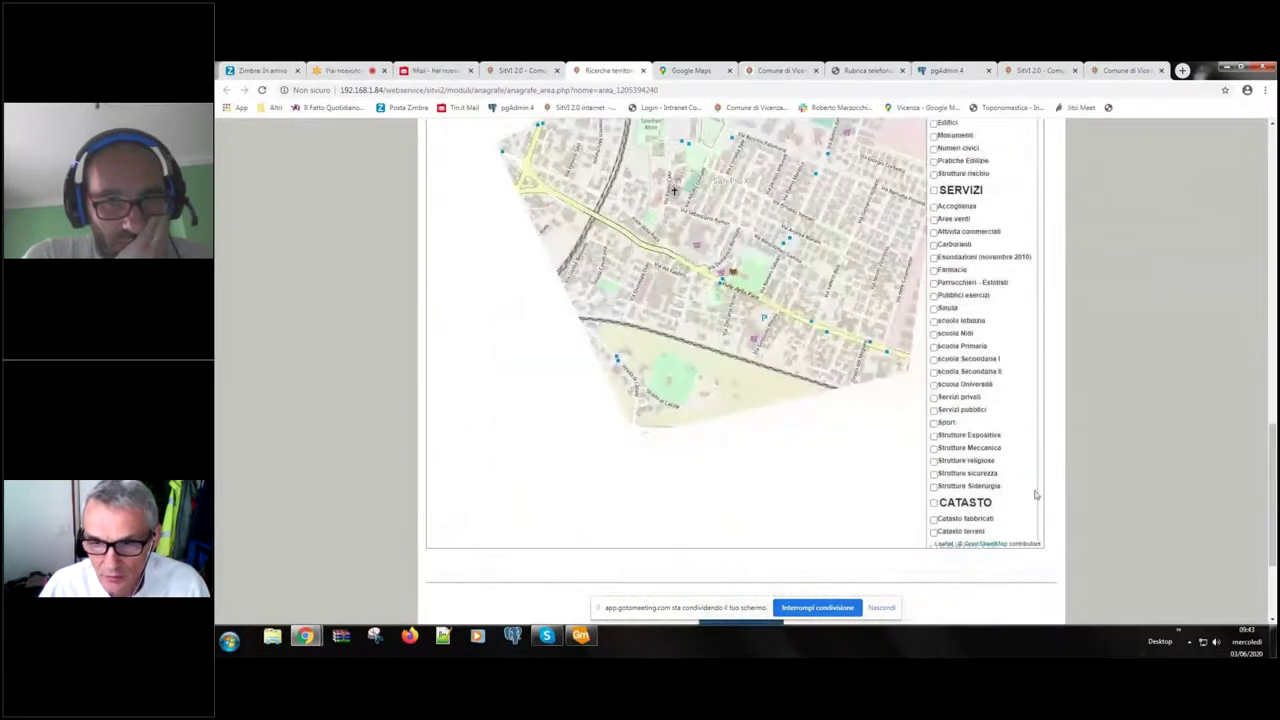
pyautogui.scroll(-2, 1034, 491)
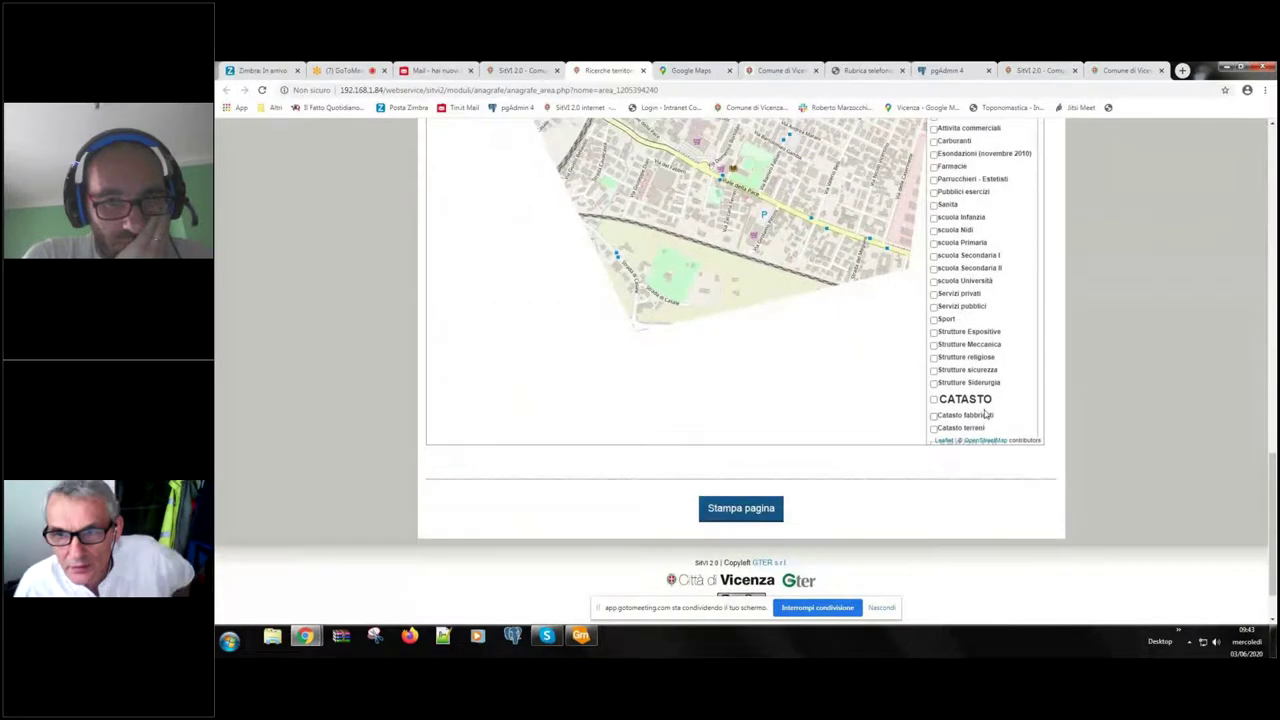
pyautogui.scroll(2, 985, 413)
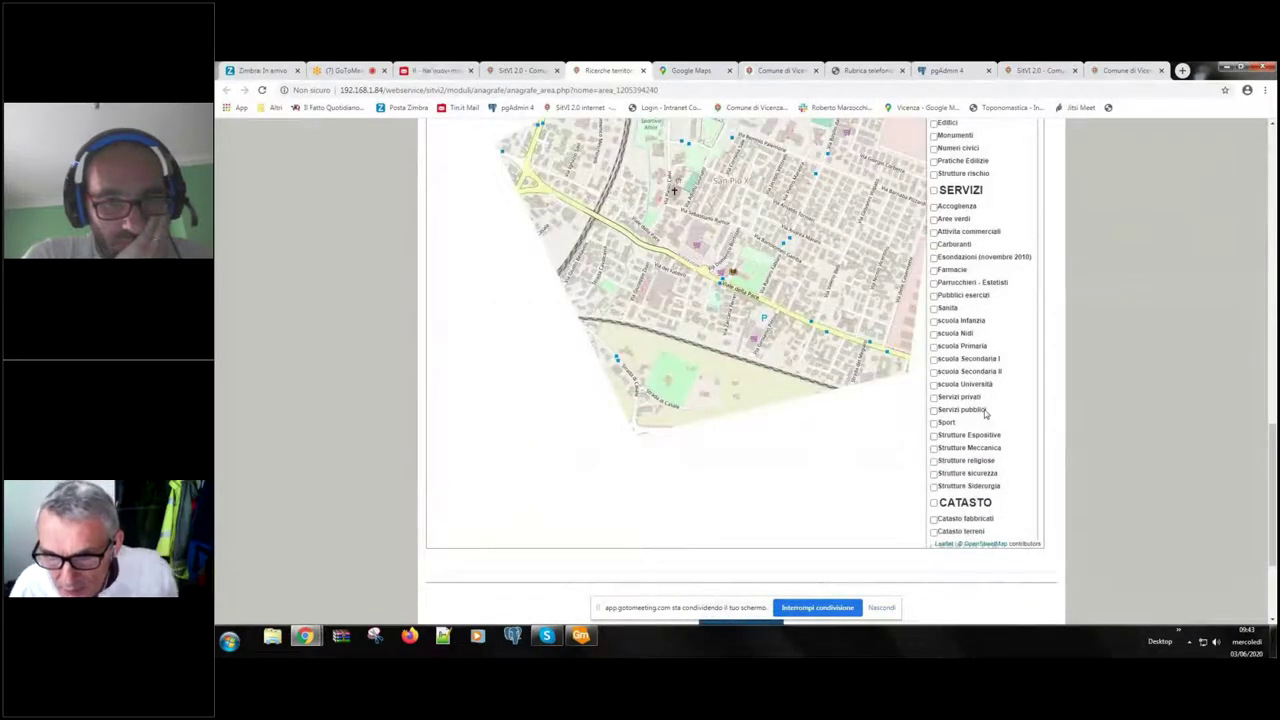
pyautogui.click(938, 546)
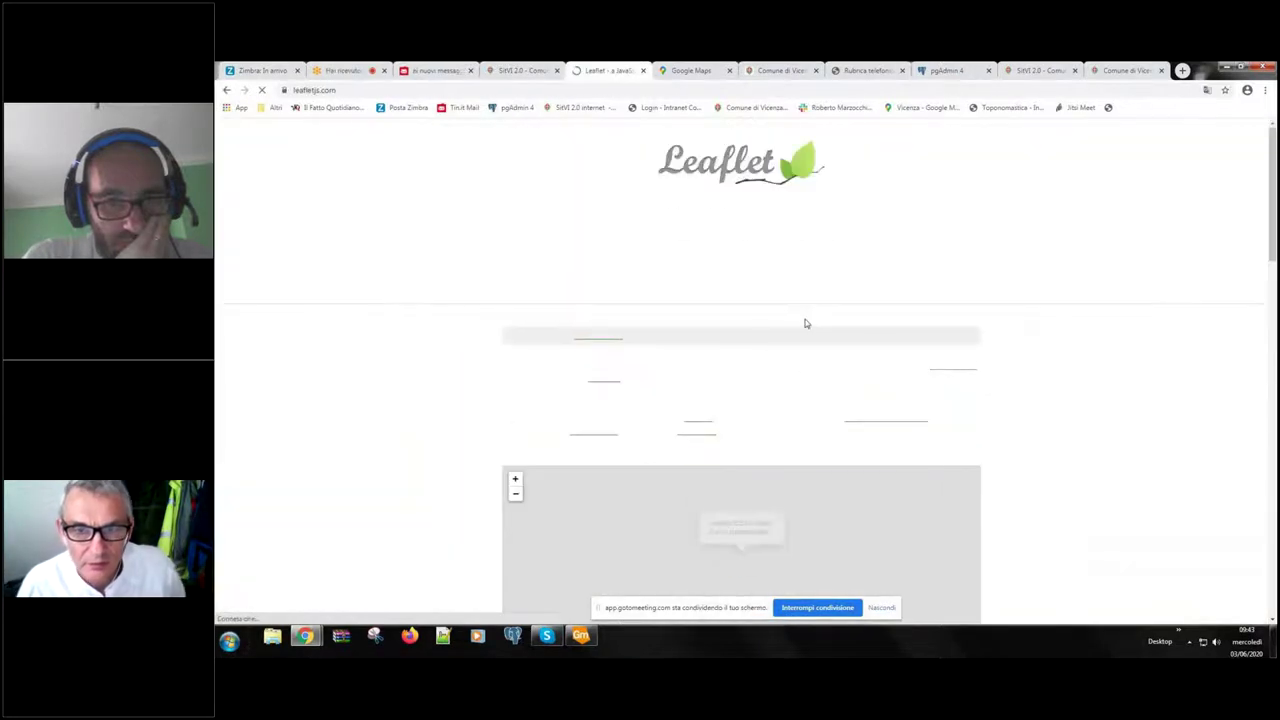
pyautogui.scroll(-3, 805, 323)
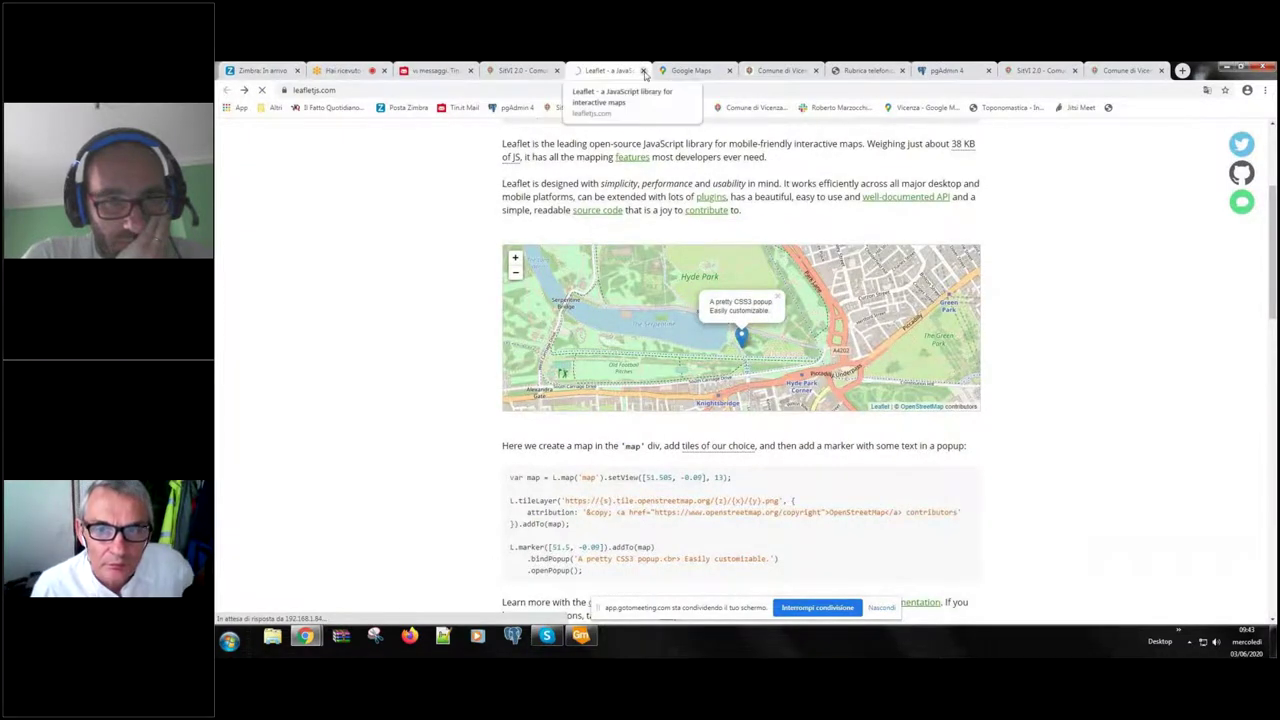
pyautogui.click(643, 71)
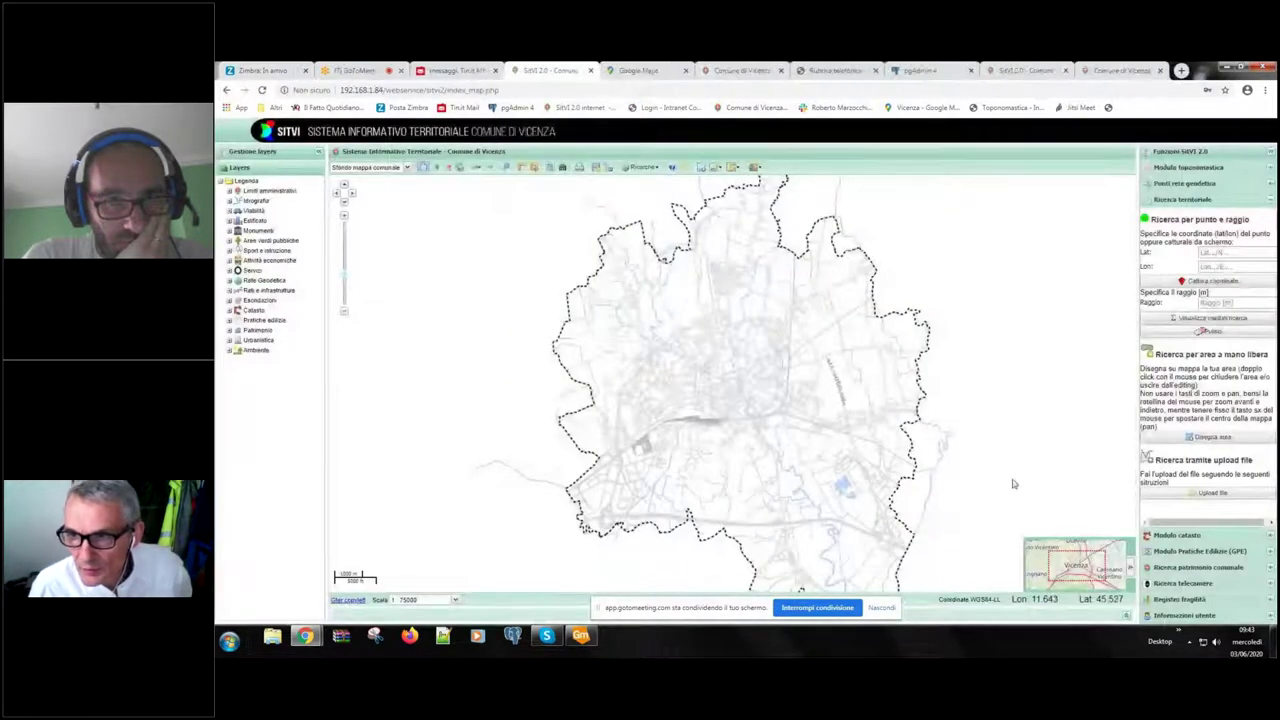
# Step: Run another freehand area search by drawing a small triangle west of Vicenza's city centre
pyautogui.click(1216, 442)
pyautogui.click(662, 398)
pyautogui.click(636, 411)
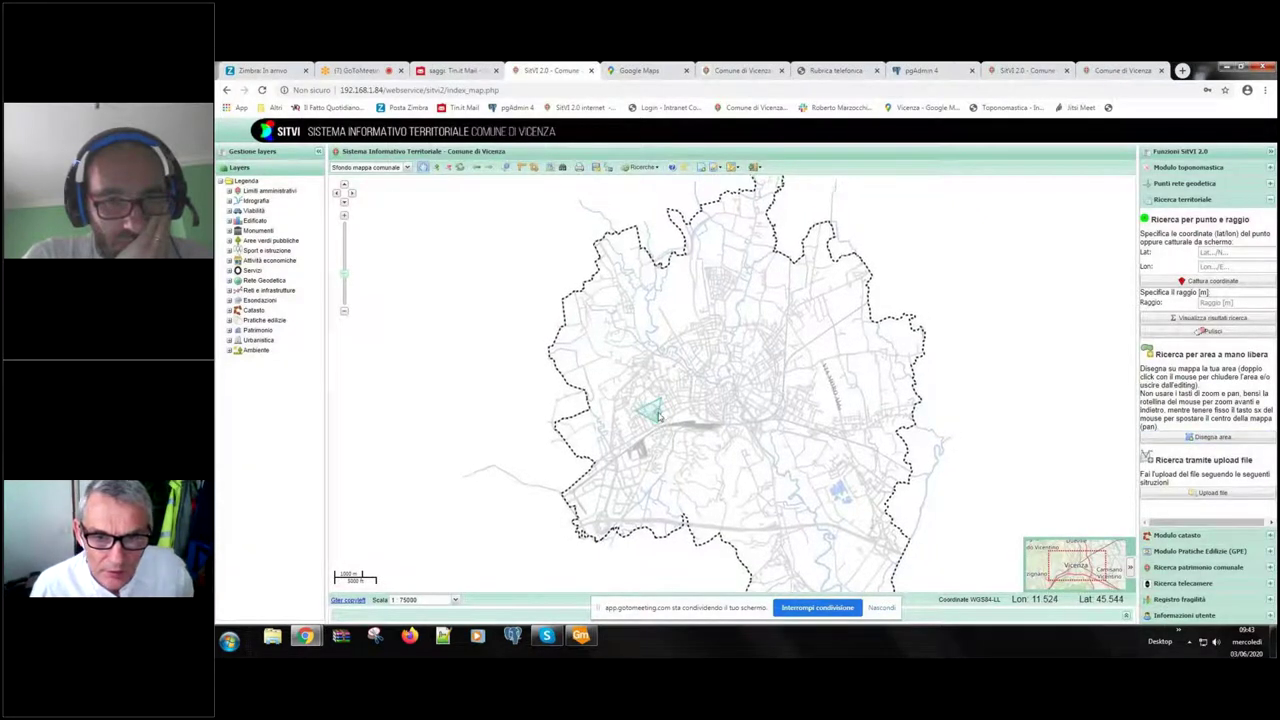
pyautogui.doubleClick(659, 416)
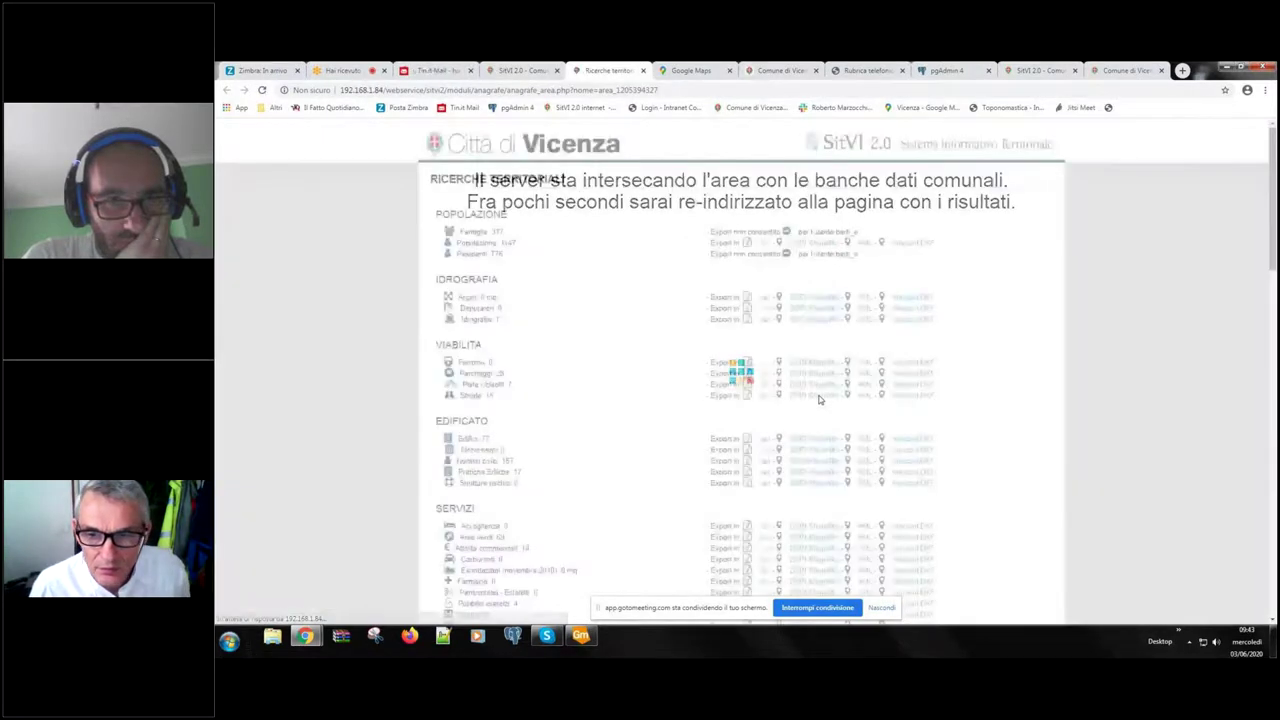
# Step: Examine the new area's clipped map, its thematic layer list and the Fragilità export entry, and close the results page
pyautogui.scroll(-10, 914, 440)
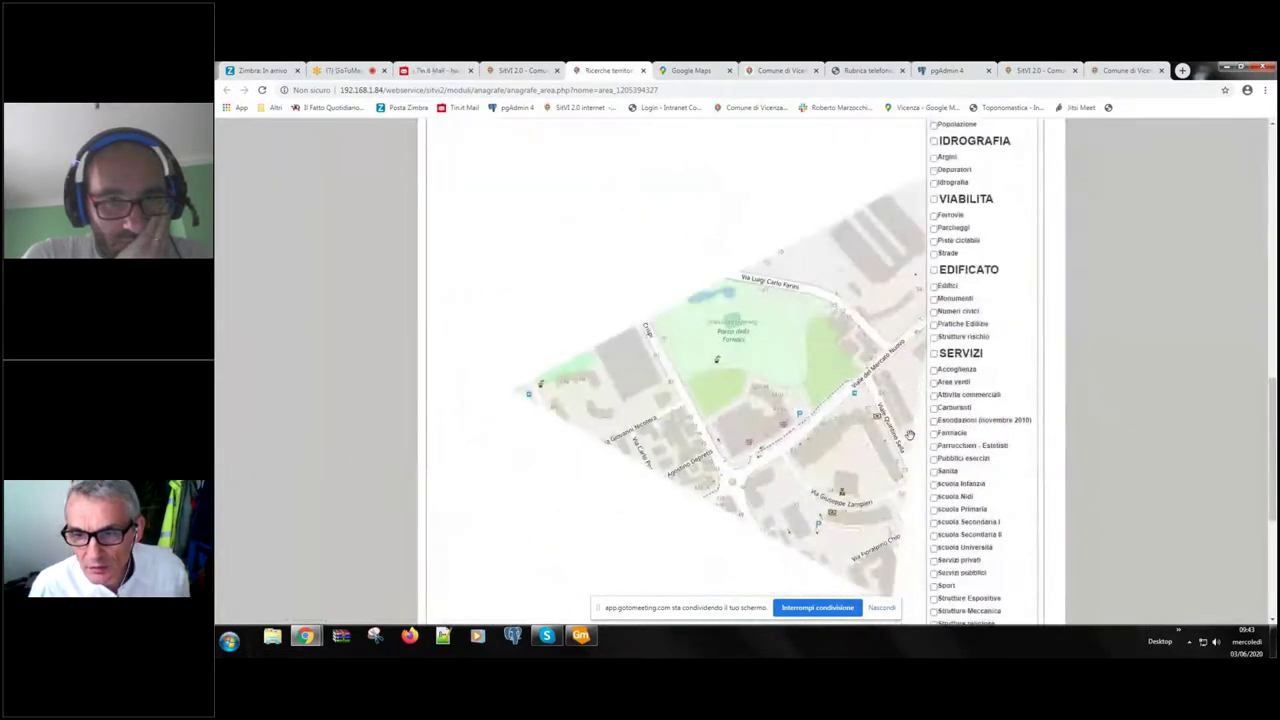
pyautogui.scroll(-3, 910, 435)
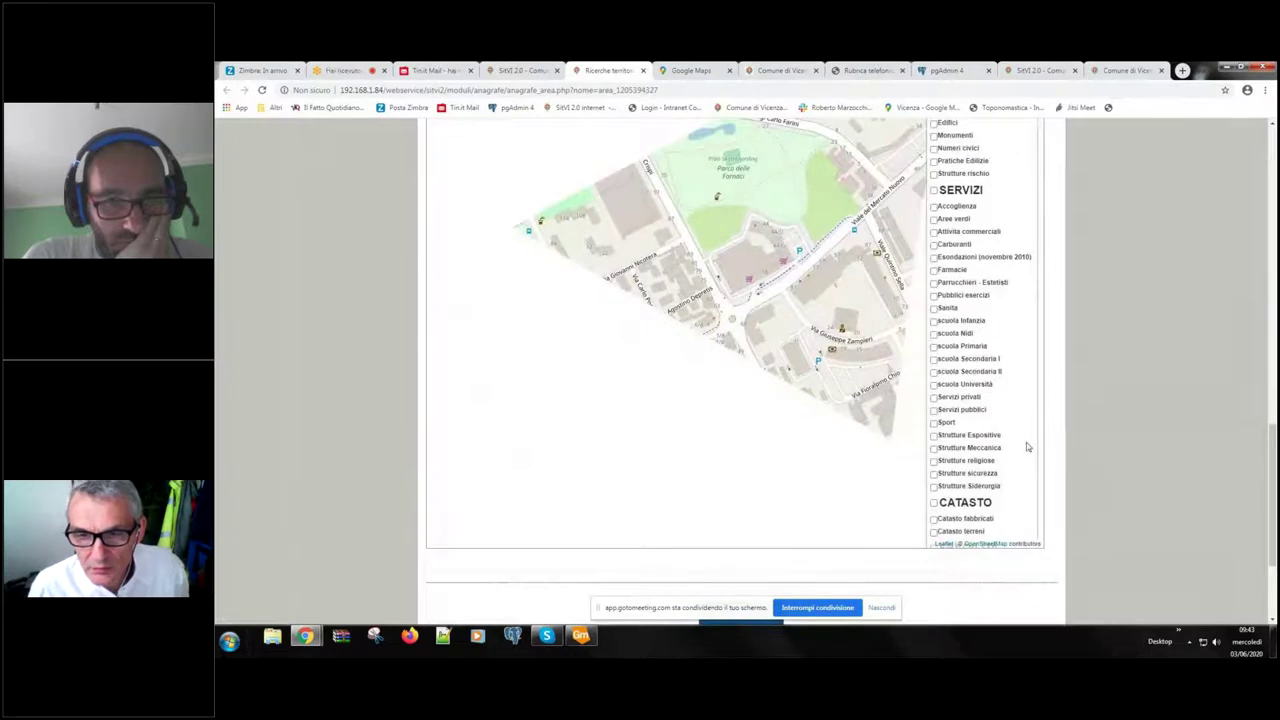
pyautogui.scroll(-2, 970, 442)
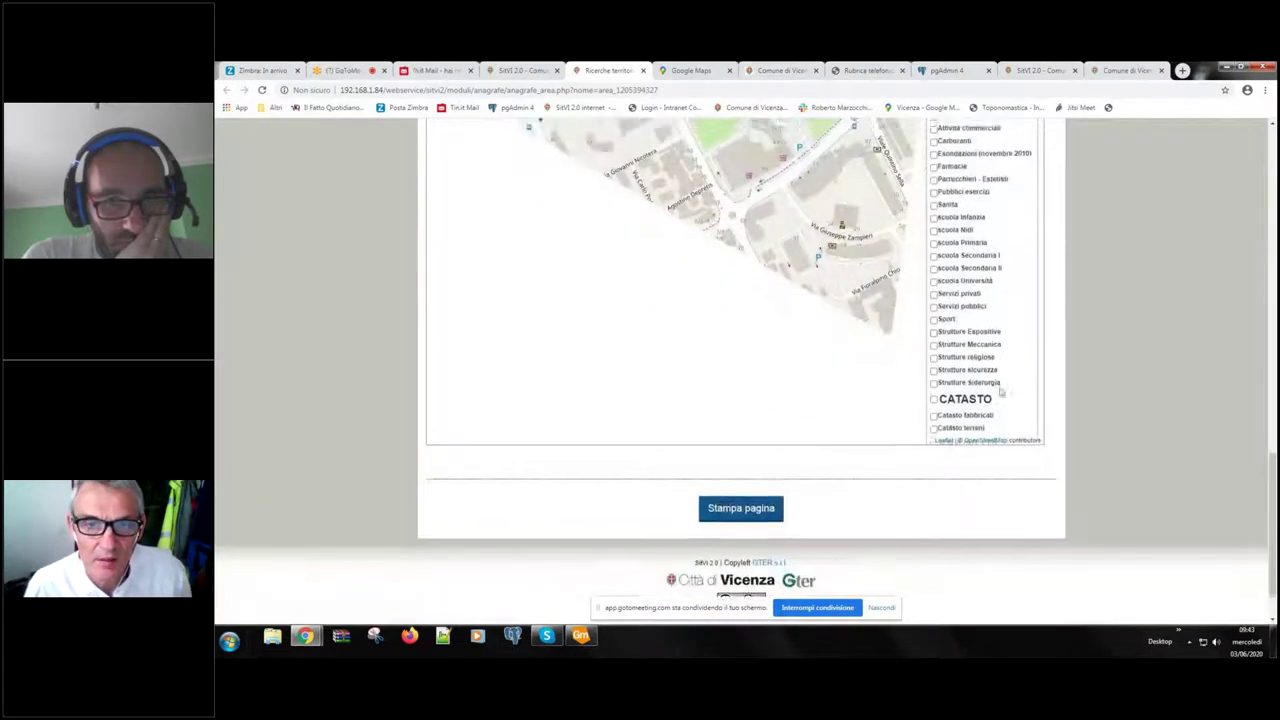
pyautogui.scroll(4, 1000, 392)
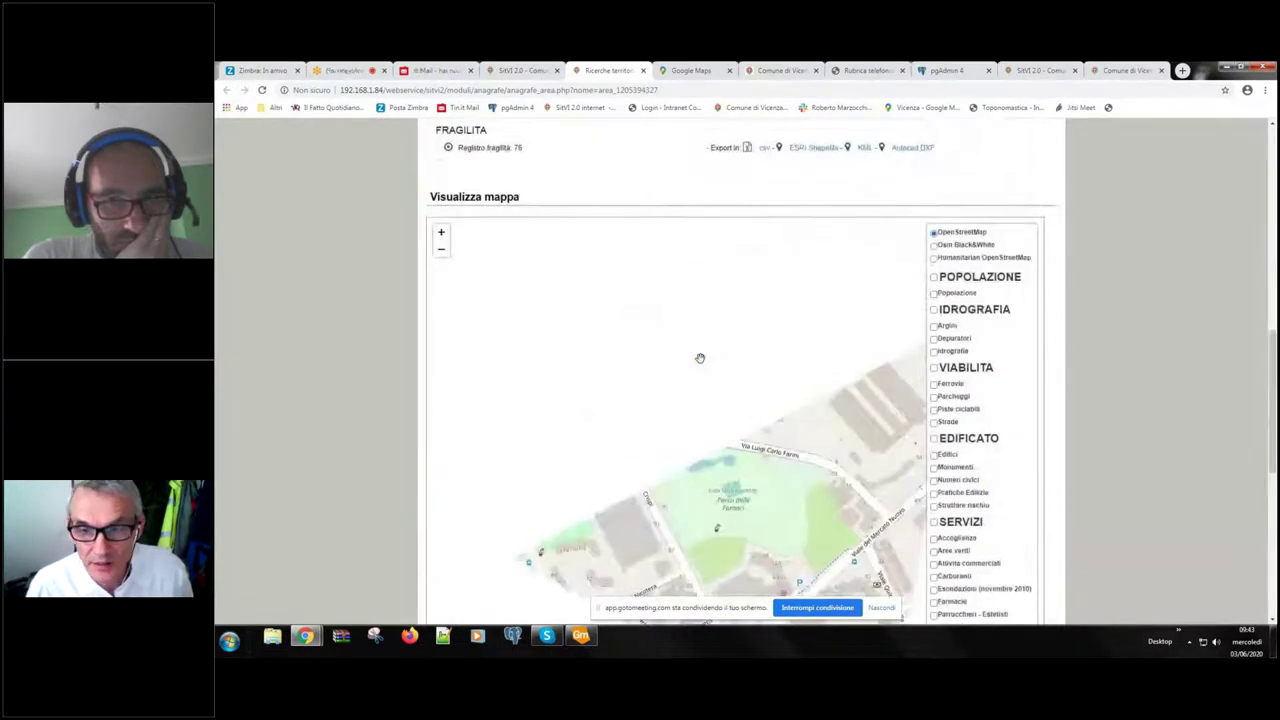
pyautogui.scroll(-1, 973, 453)
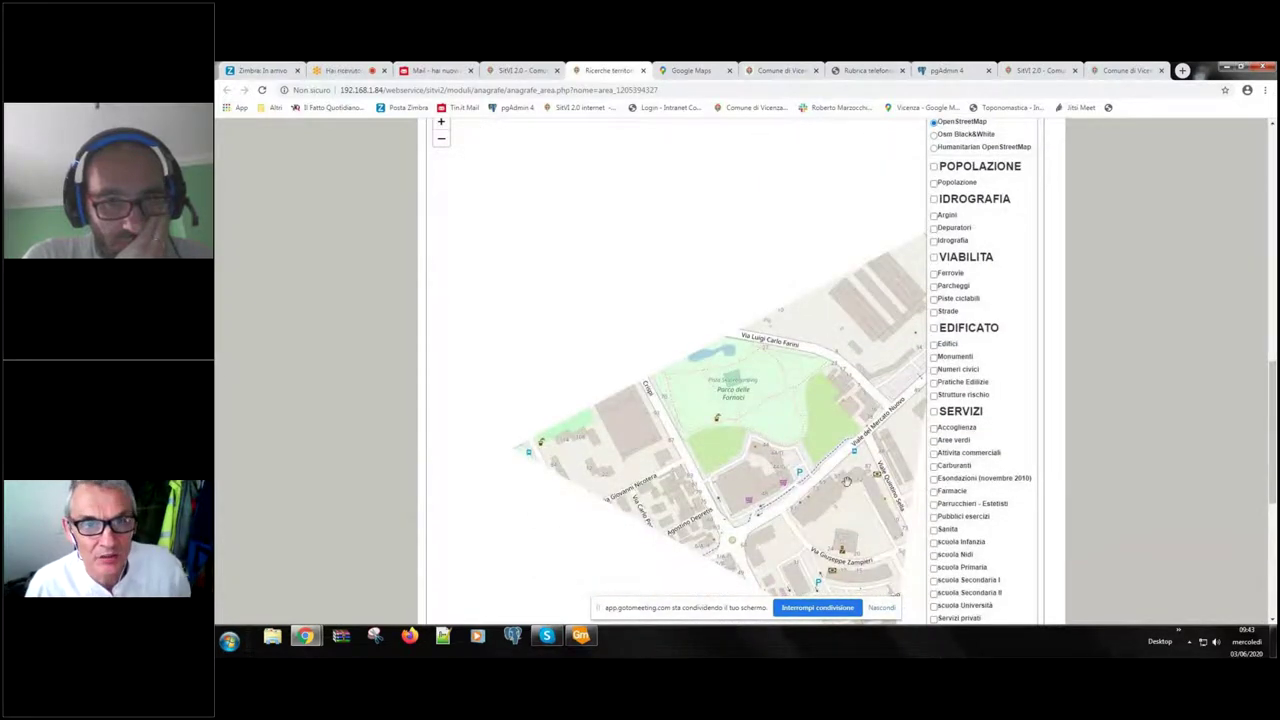
pyautogui.scroll(2, 713, 441)
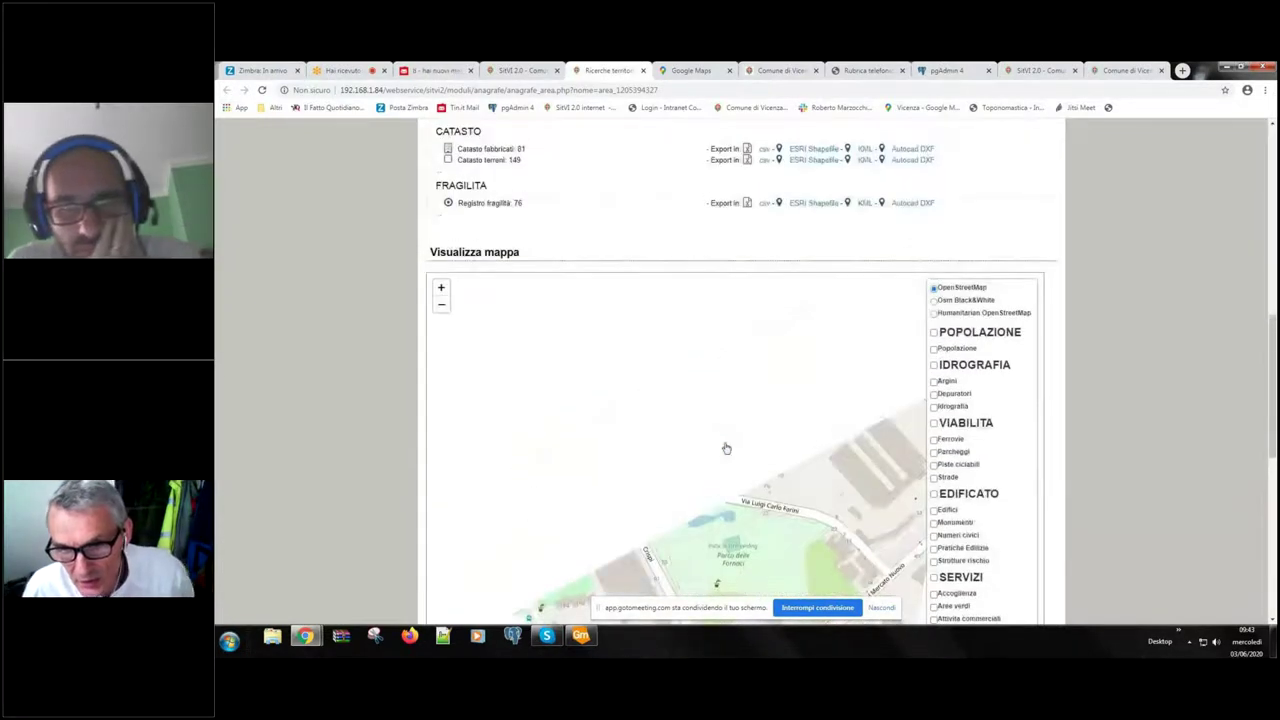
pyautogui.scroll(-2, 839, 459)
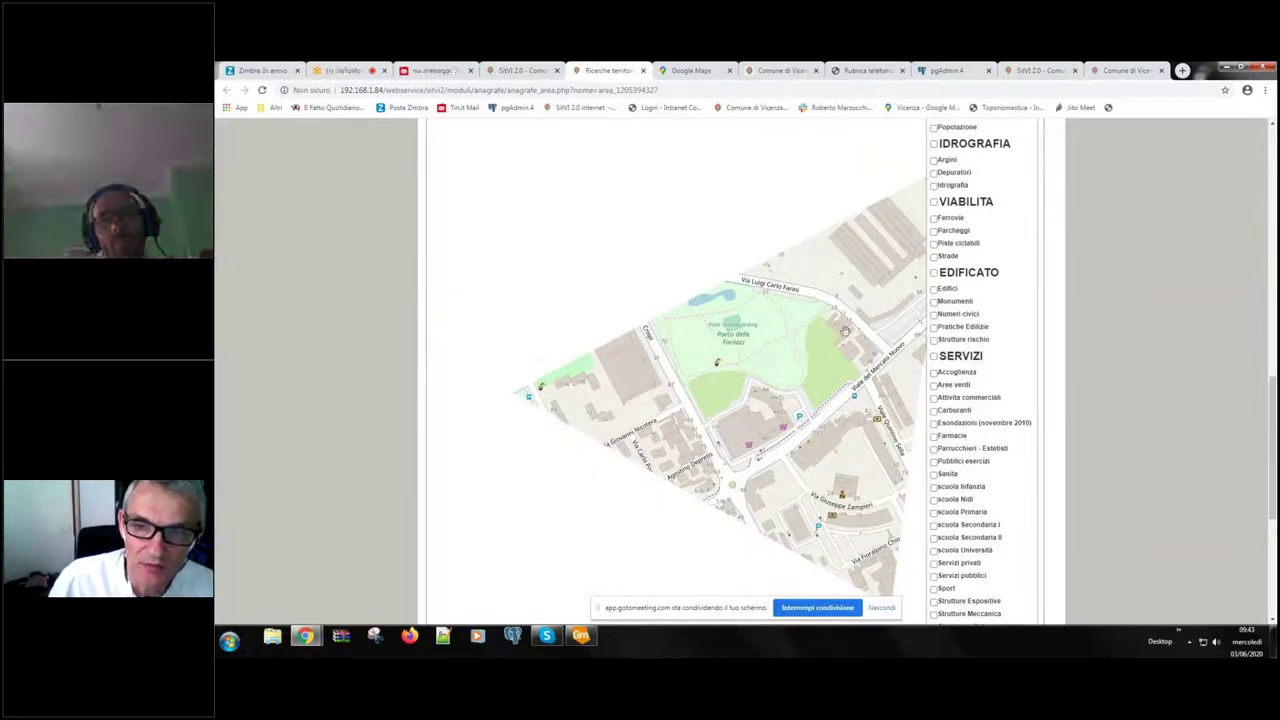
pyautogui.scroll(-2, 910, 424)
pyautogui.scroll(-2, 945, 434)
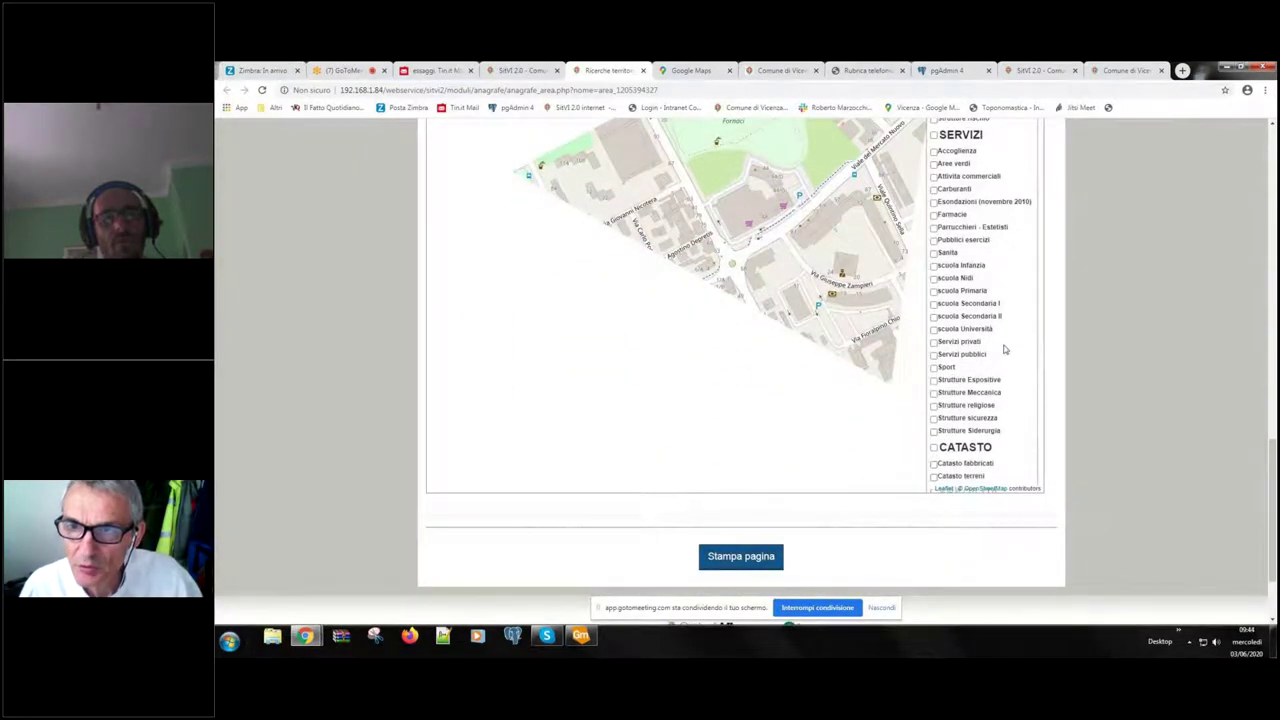
pyautogui.scroll(3, 1003, 345)
pyautogui.scroll(4, 1003, 345)
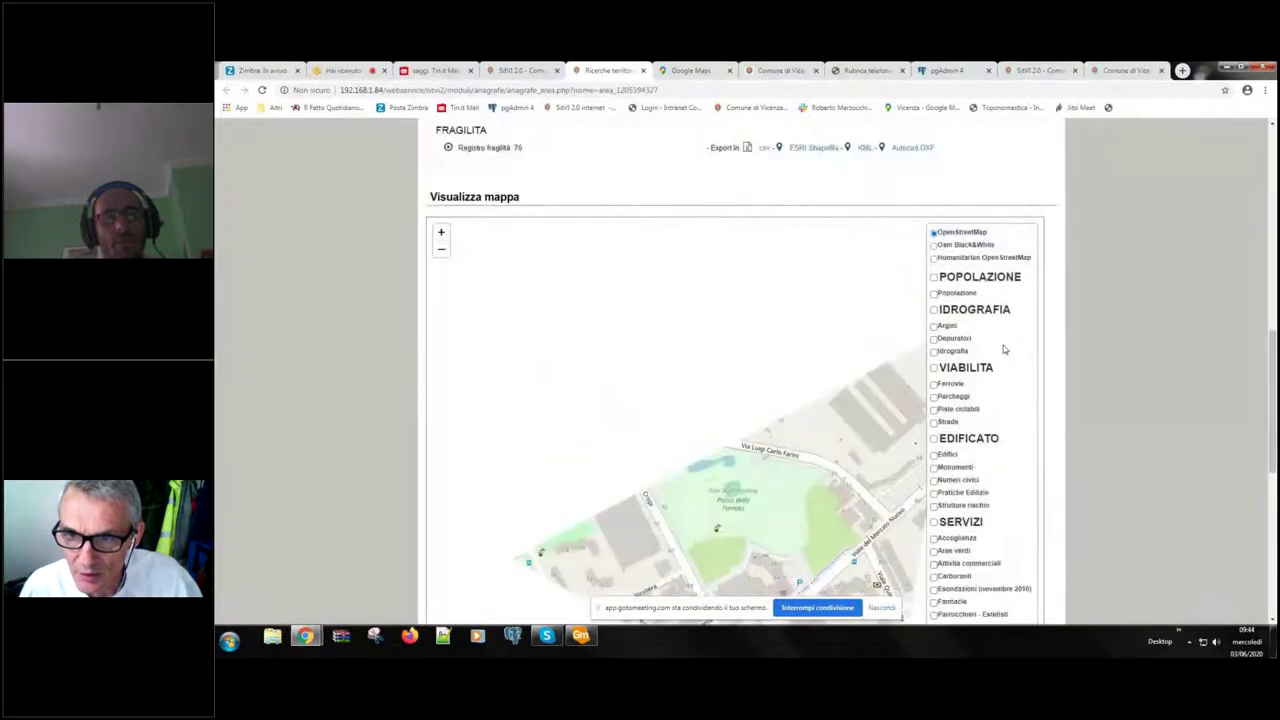
pyautogui.scroll(-10, 1004, 349)
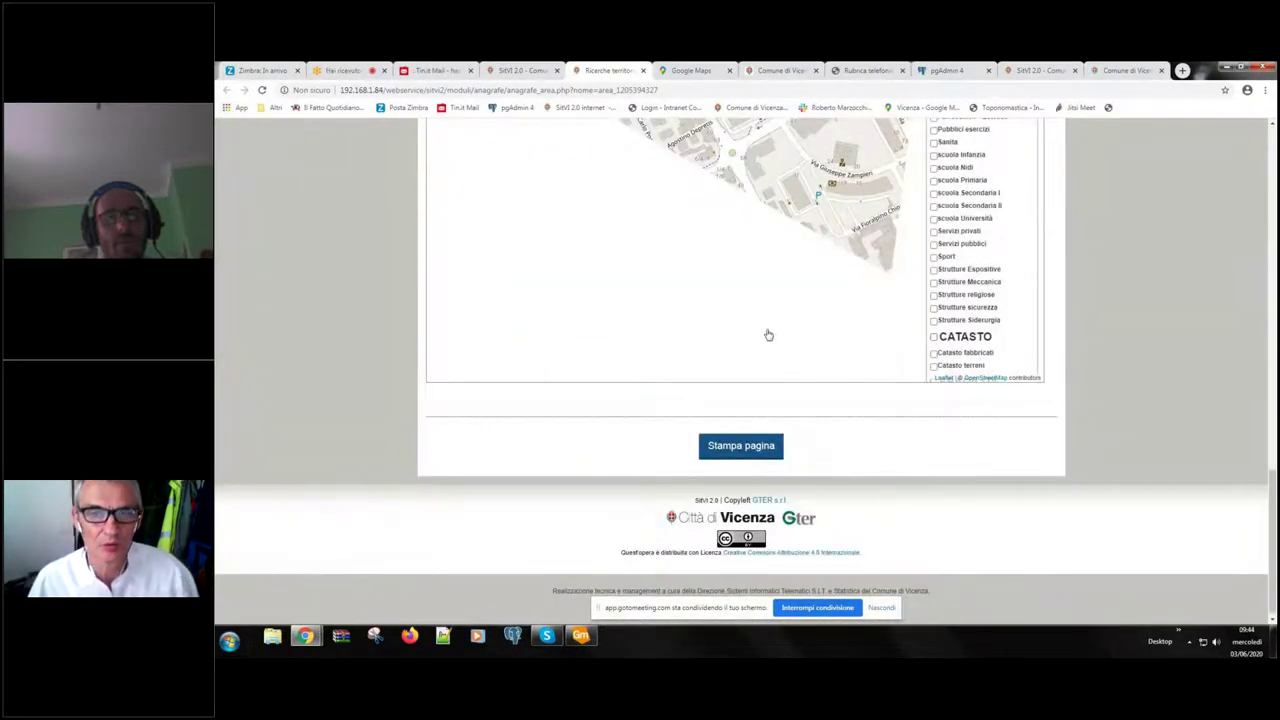
pyautogui.scroll(6, 766, 334)
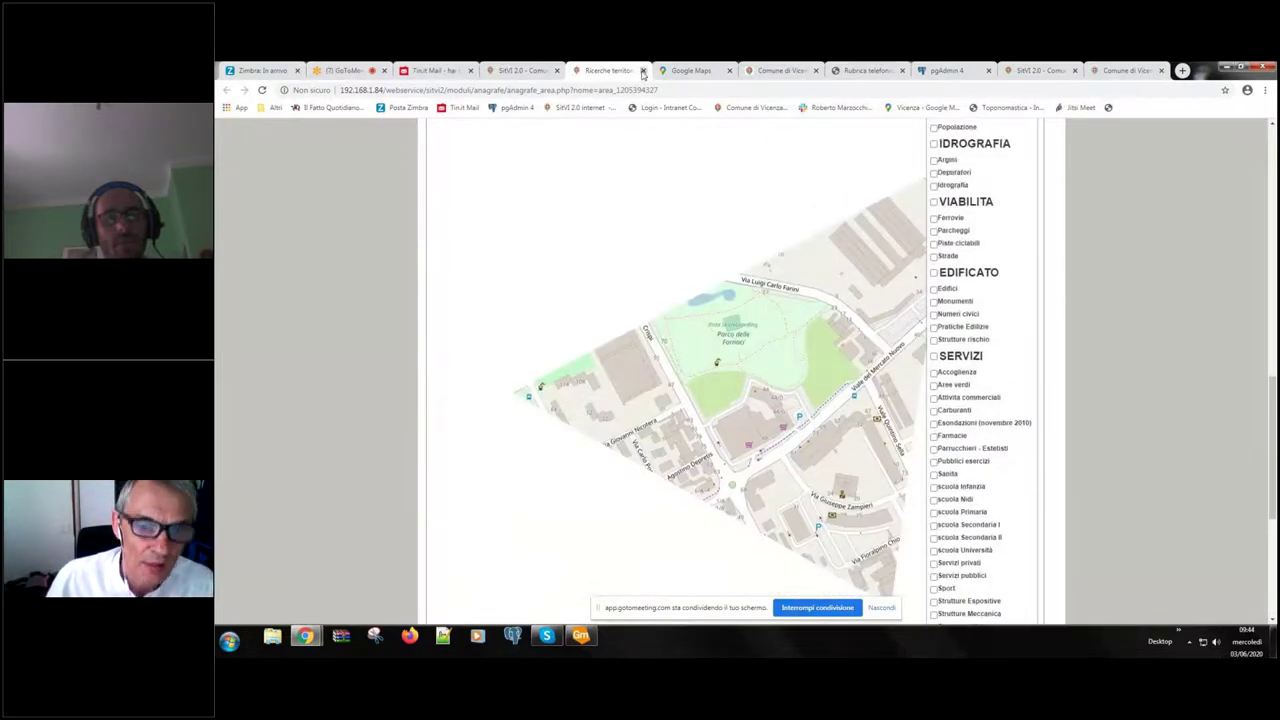
pyautogui.click(643, 70)
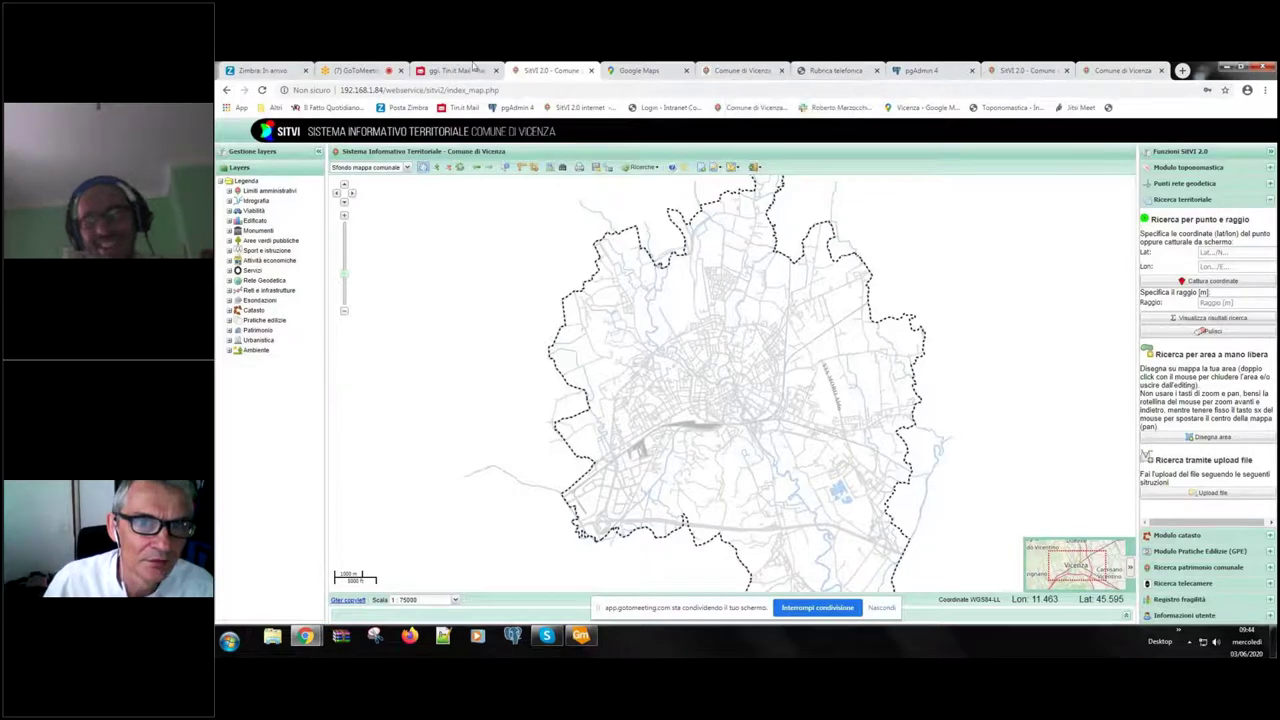
# Step: Switch to the other open SitVI 2.0 map and show the whole municipality at 1:100000 scale
pyautogui.click(1124, 73)
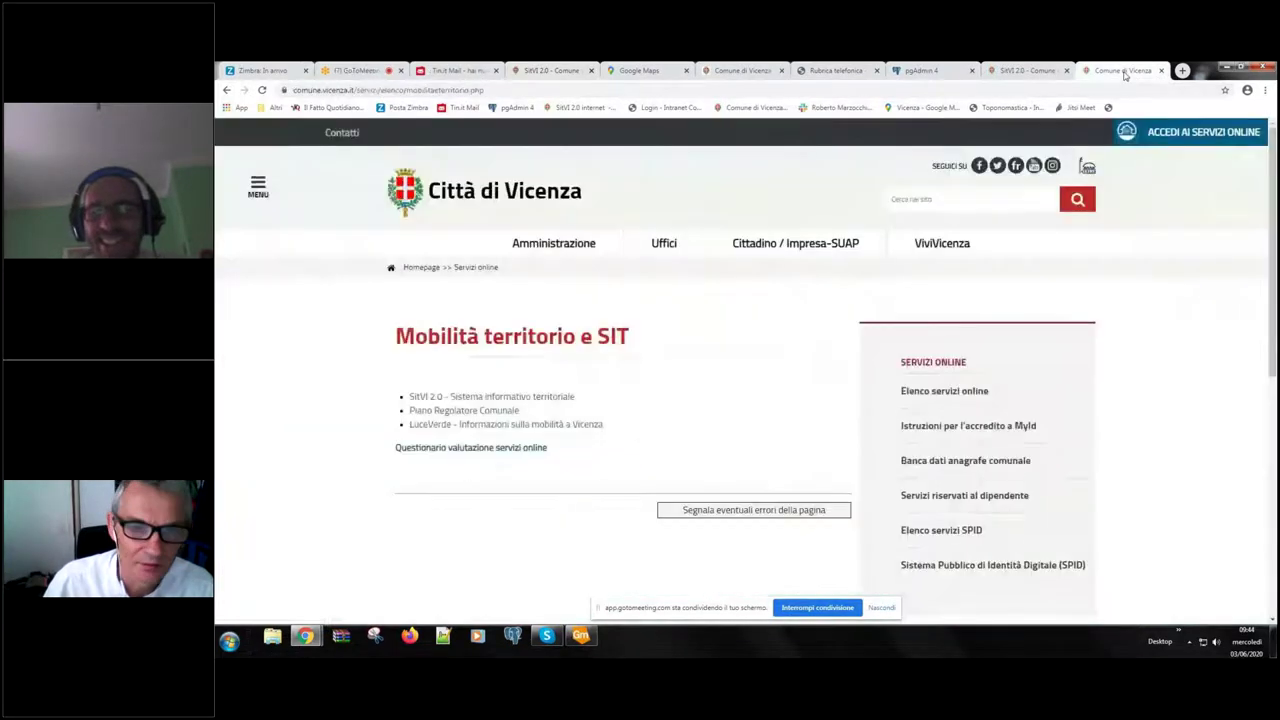
pyautogui.click(1025, 71)
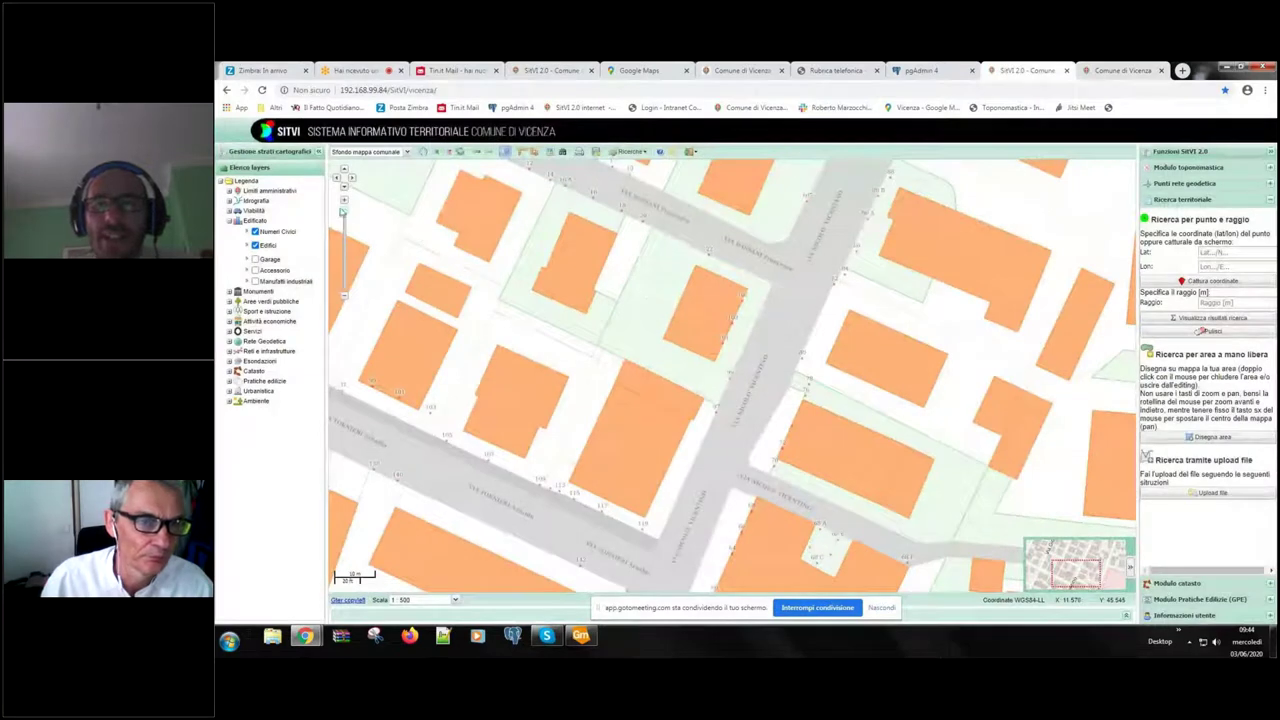
pyautogui.moveTo(344, 212); pyautogui.dragTo(350, 268)
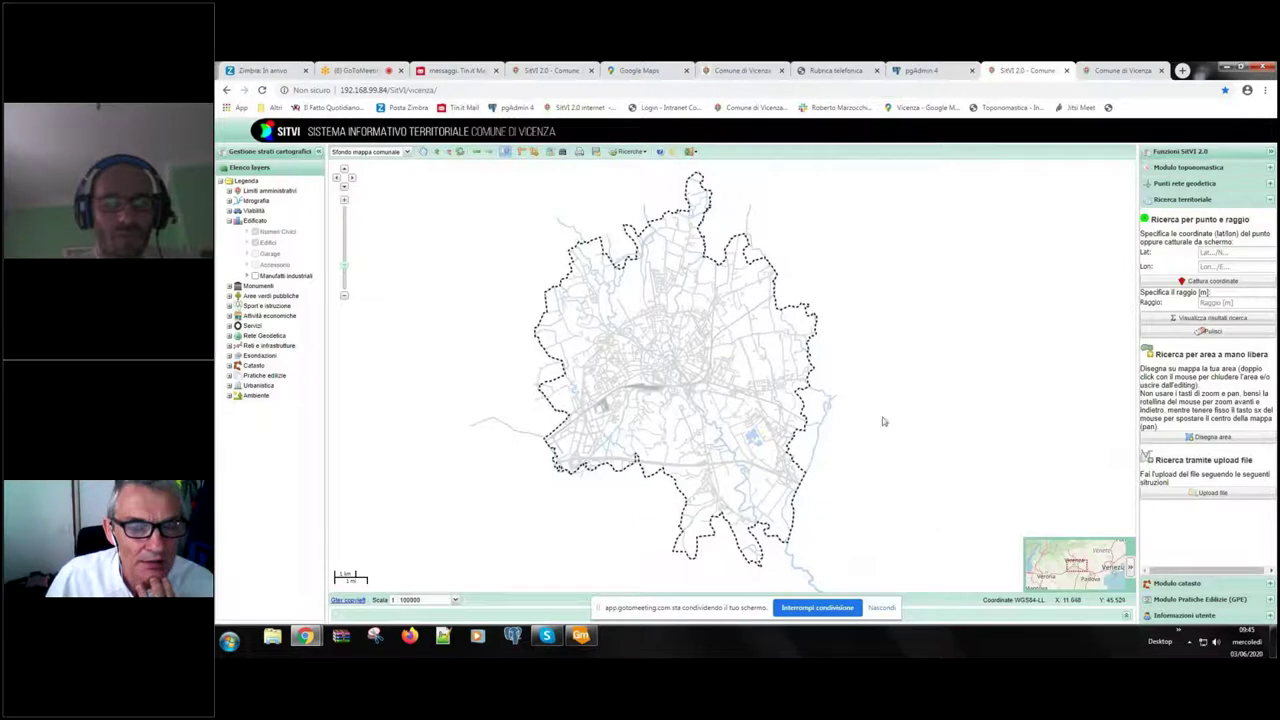
# Step: Open the SitVI 2.0 OpenData download page and choose Cartografia di base as the data group
pyautogui.click(597, 153)
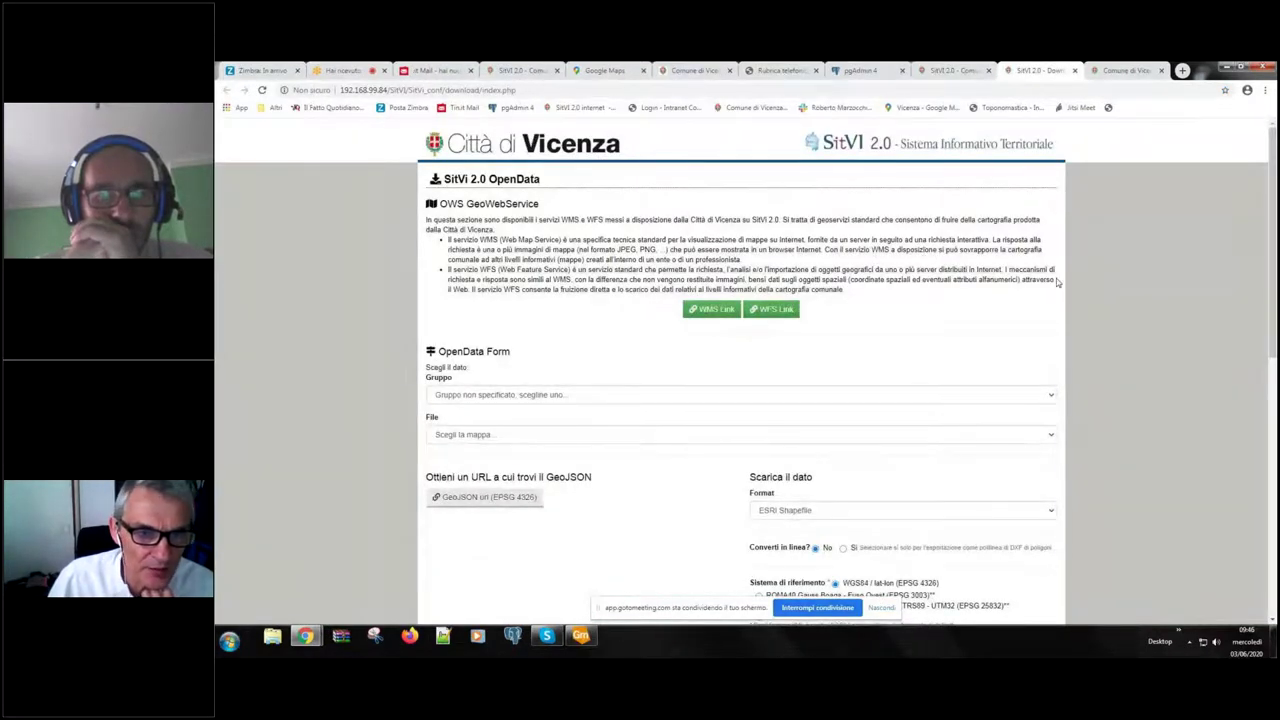
pyautogui.scroll(-2, 1057, 283)
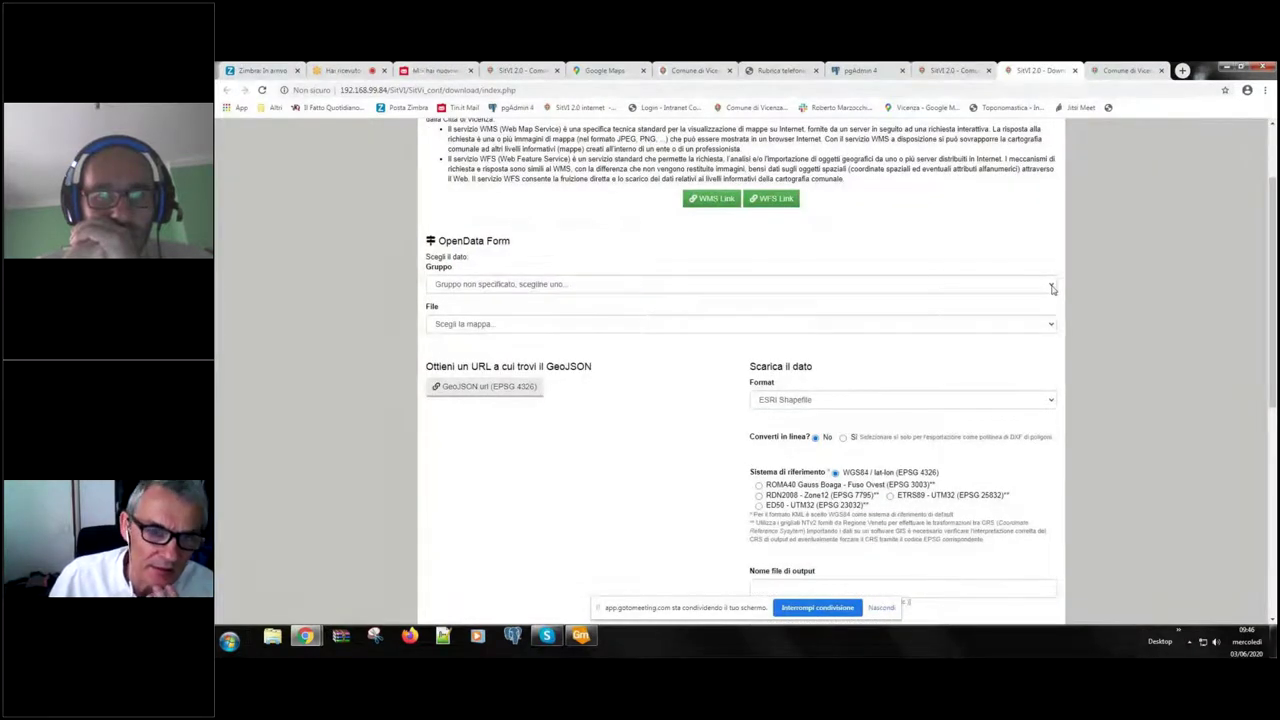
pyautogui.click(1051, 287)
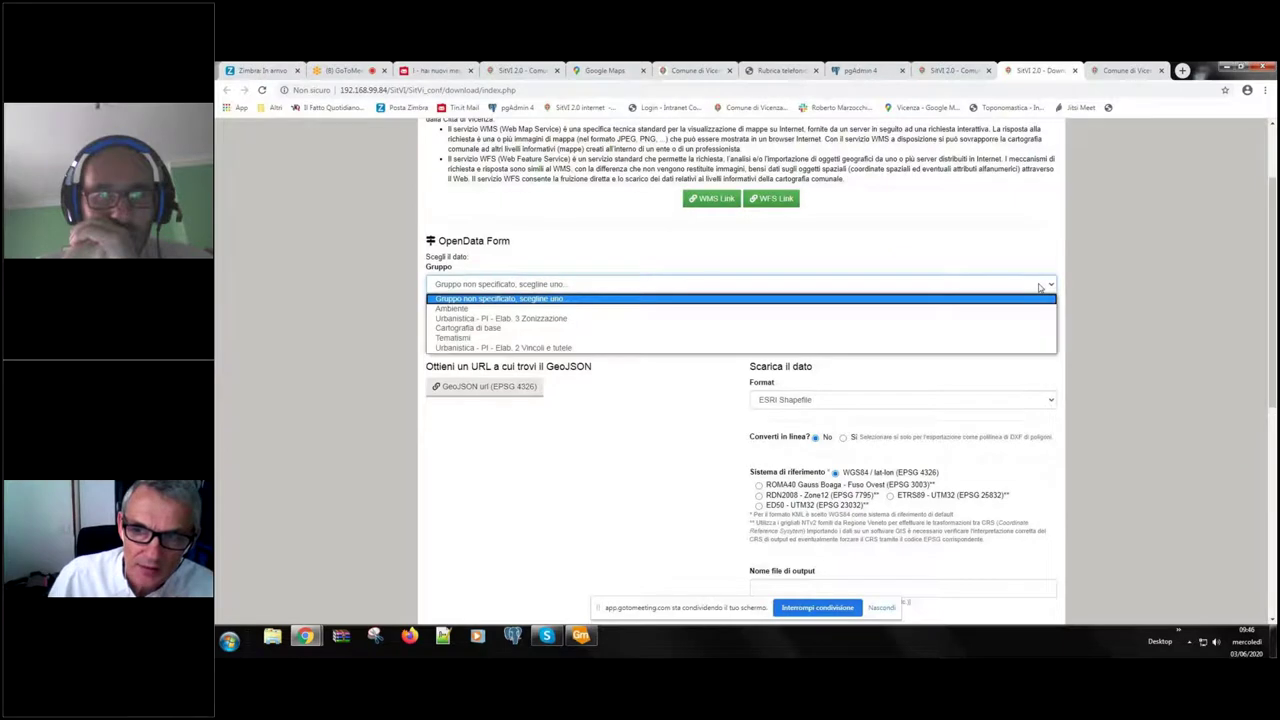
pyautogui.click(458, 329)
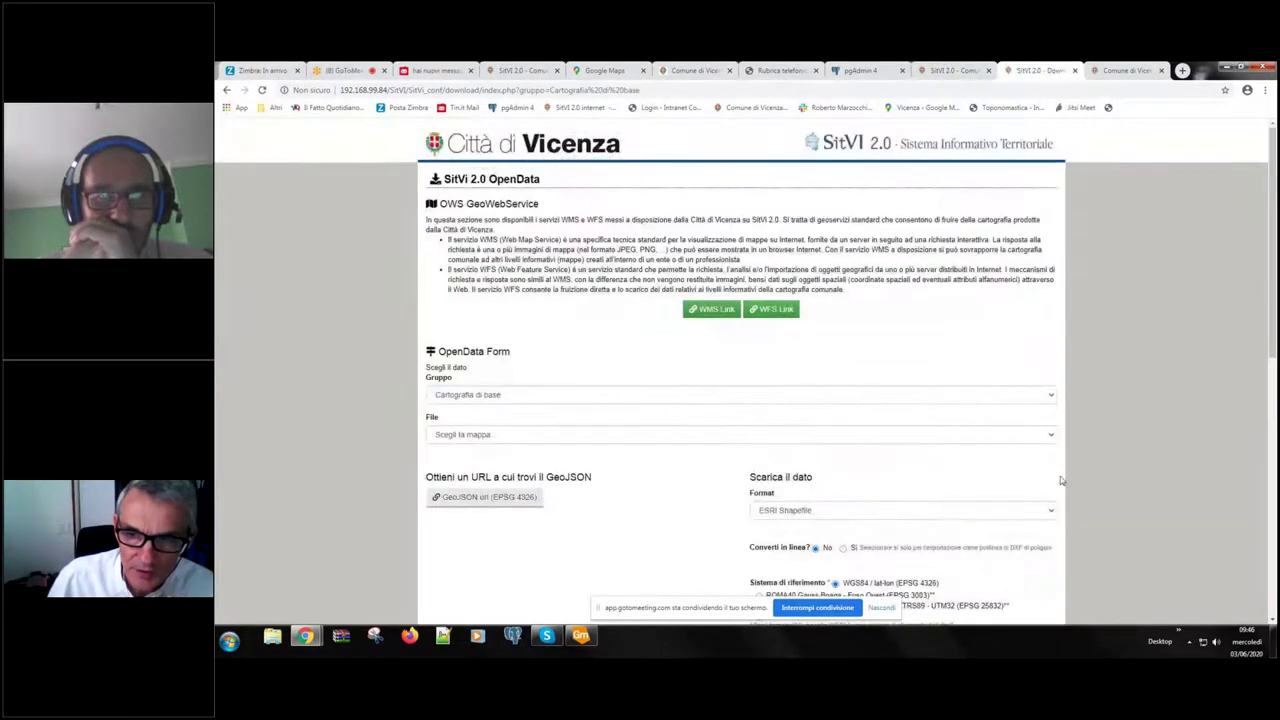
# Step: Choose Edifici as the map to download and review the available export formats, keeping ESRI Shapefile
pyautogui.click(1052, 437)
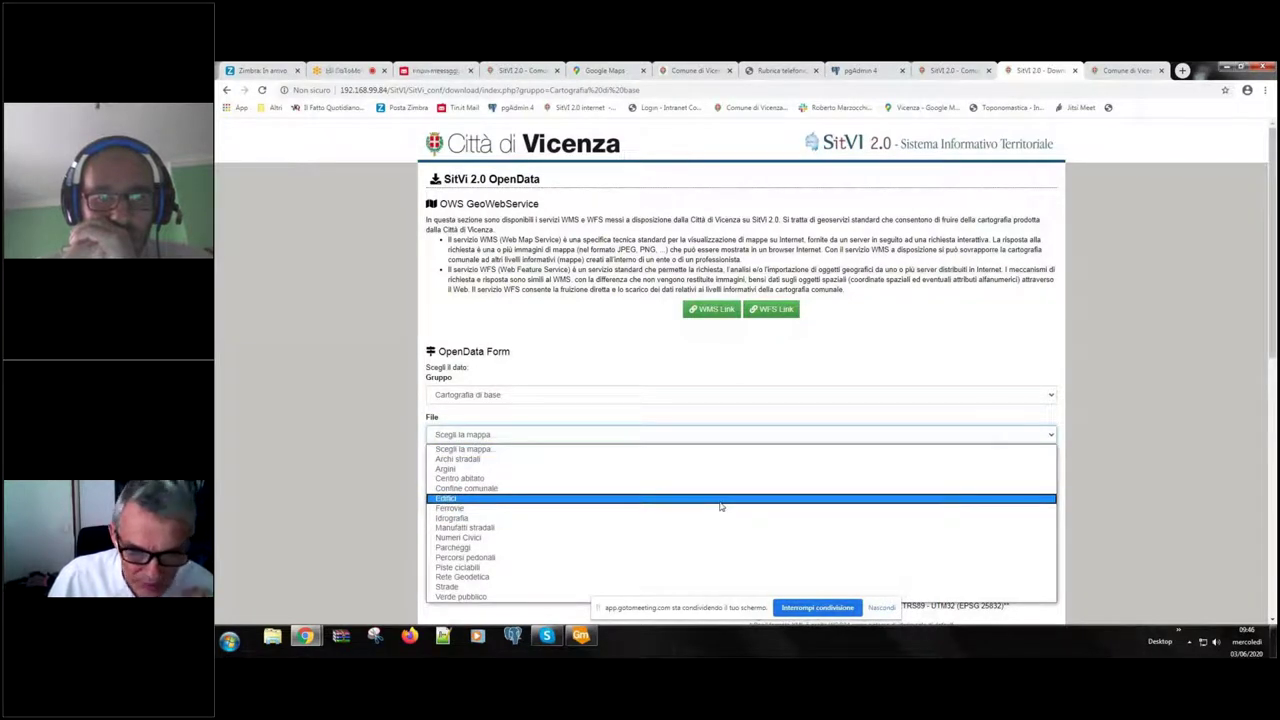
pyautogui.click(668, 498)
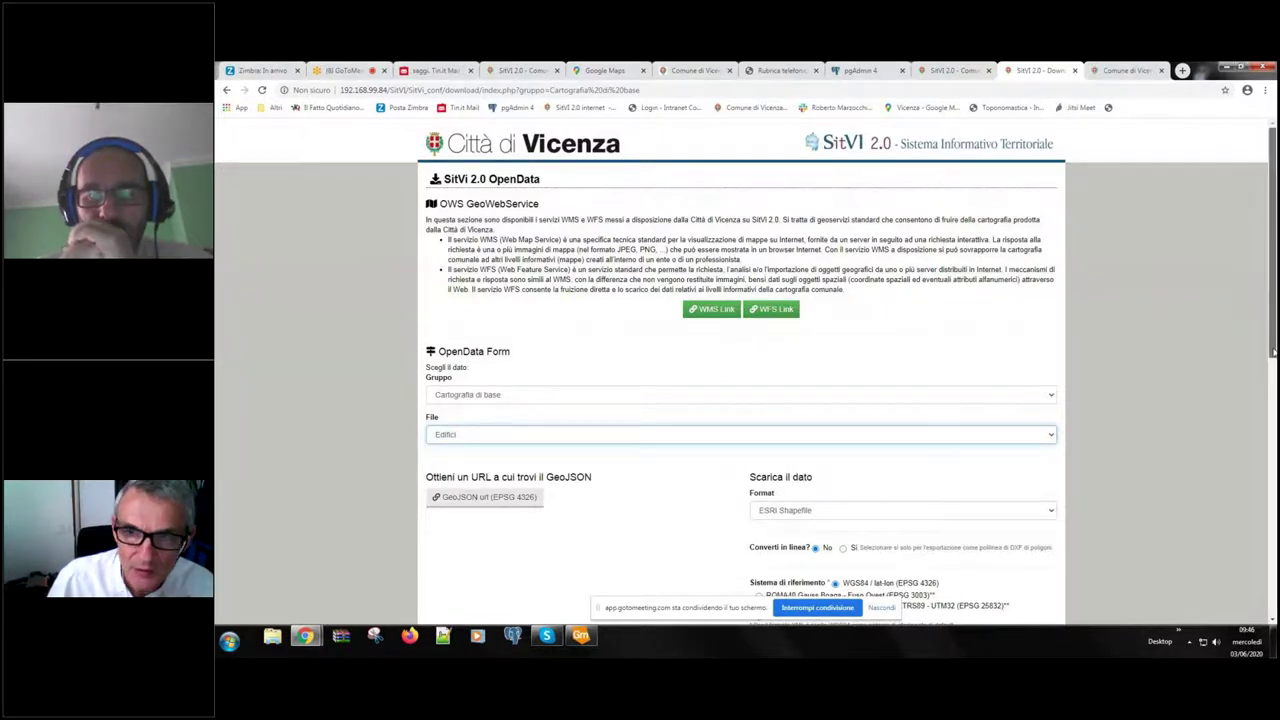
pyautogui.moveTo(1273, 372); pyautogui.dragTo(1268, 447)
pyautogui.click(1050, 287)
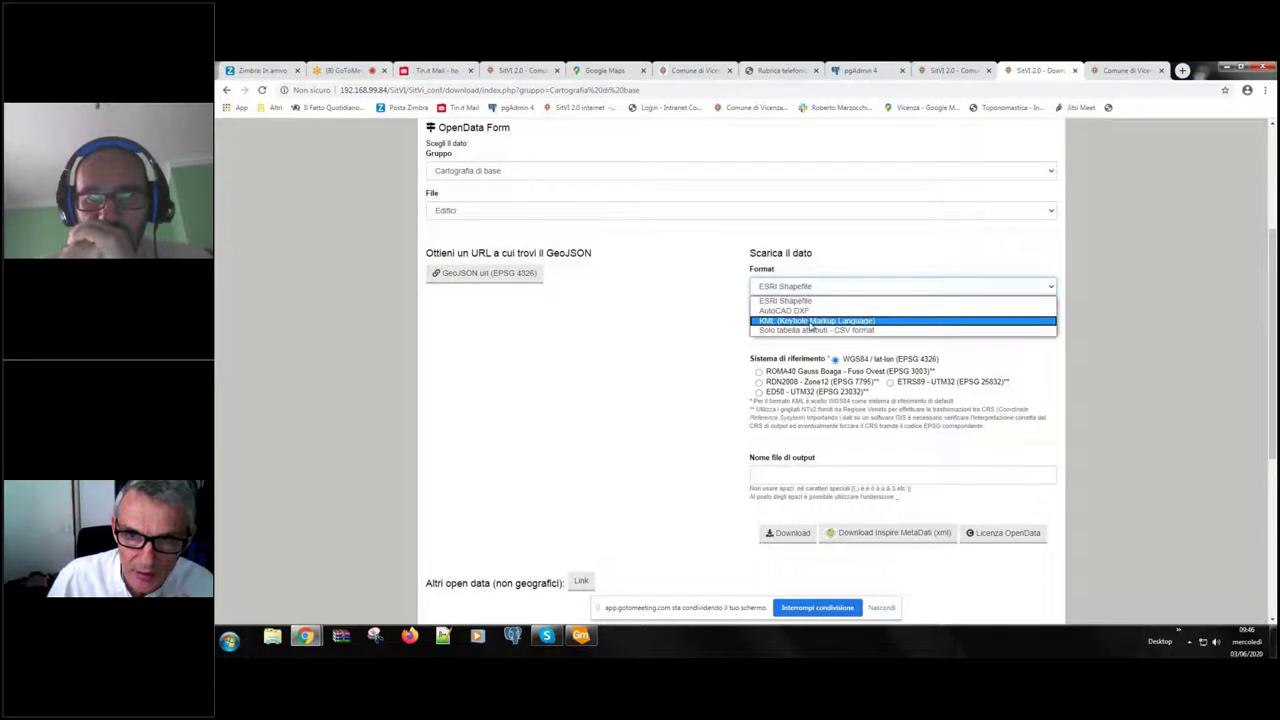
pyautogui.click(1219, 354)
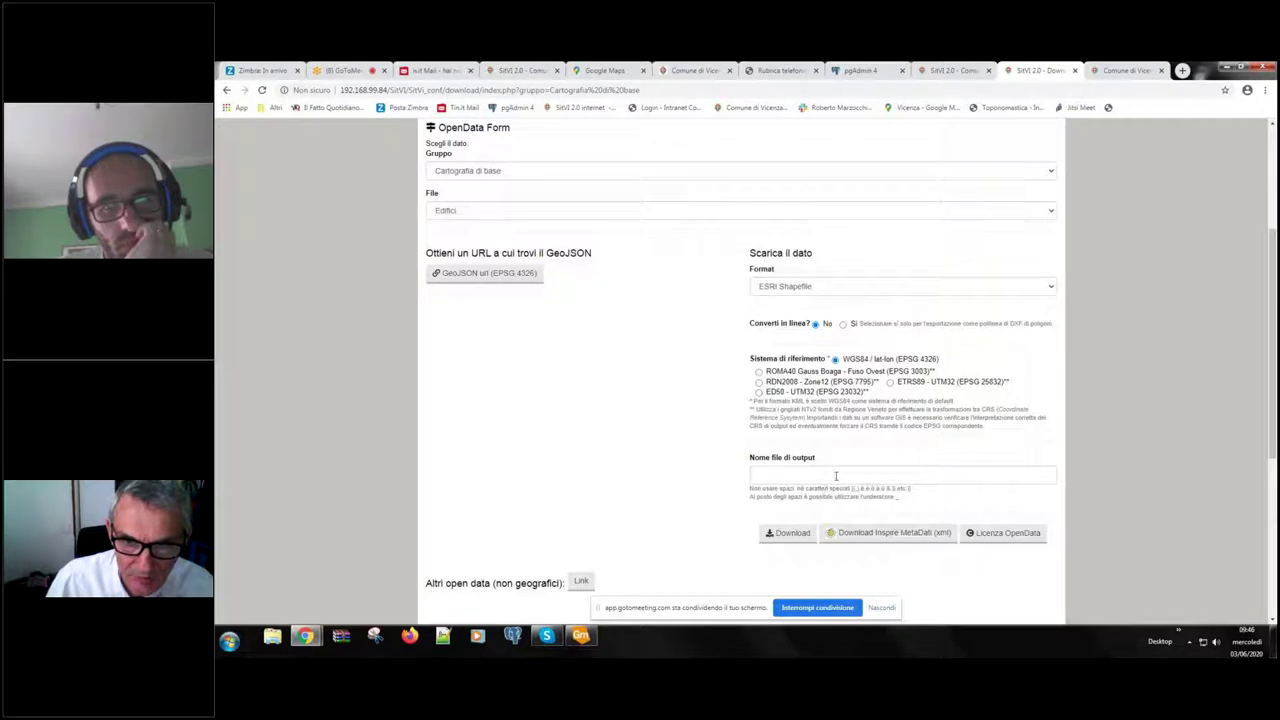
# Step: Download the OpenData licence document
pyautogui.click(790, 533)
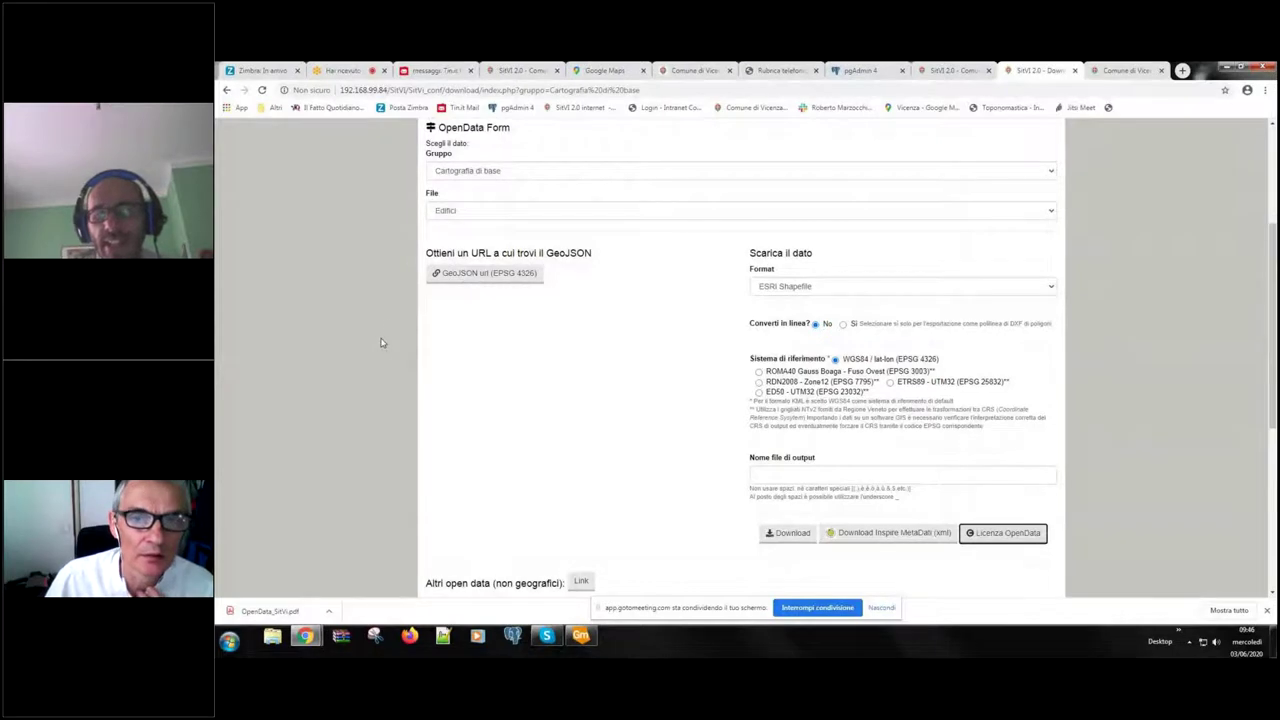
pyautogui.scroll(3, 512, 178)
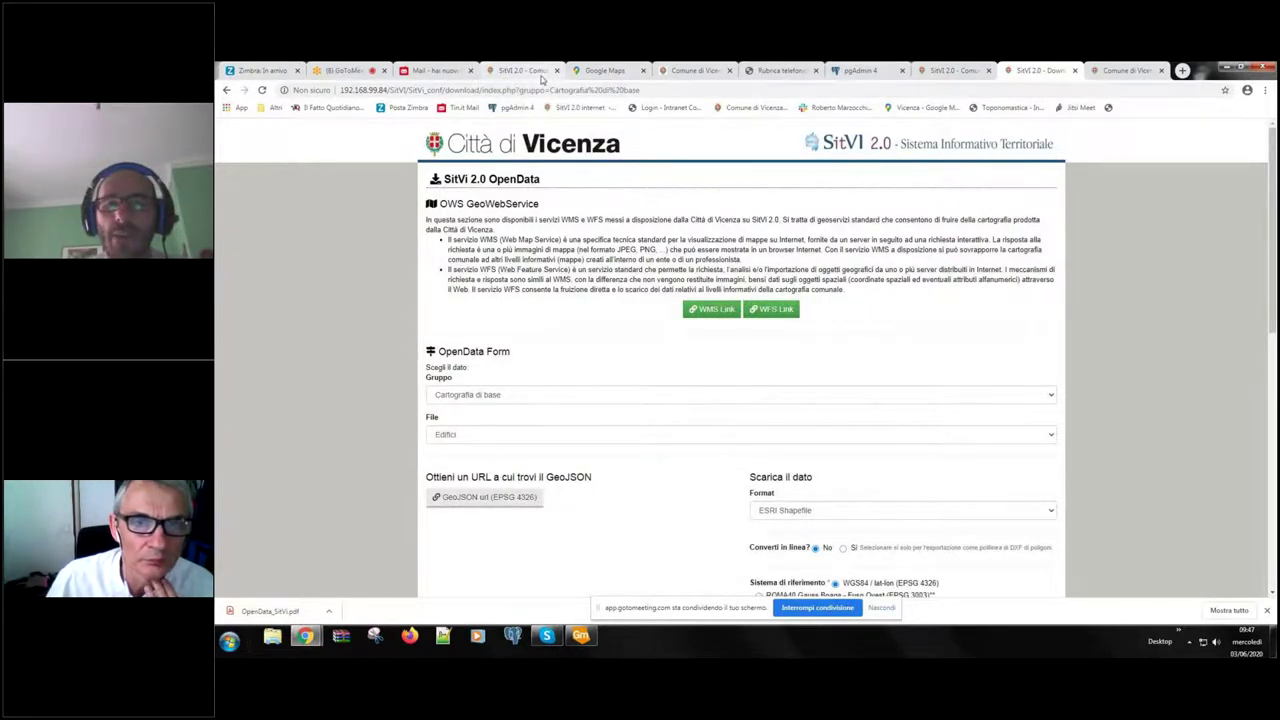
# Step: Switch to the internal SitVI map and open its list of downloadable maps
pyautogui.click(541, 72)
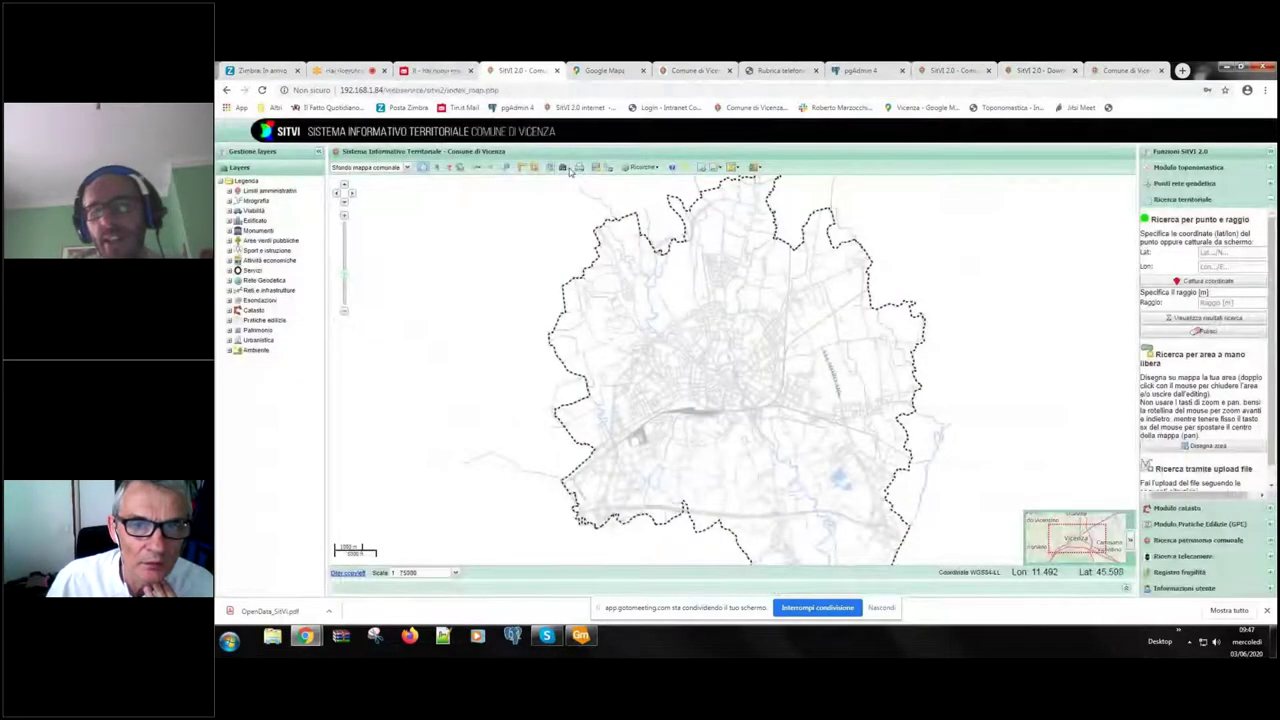
pyautogui.click(607, 173)
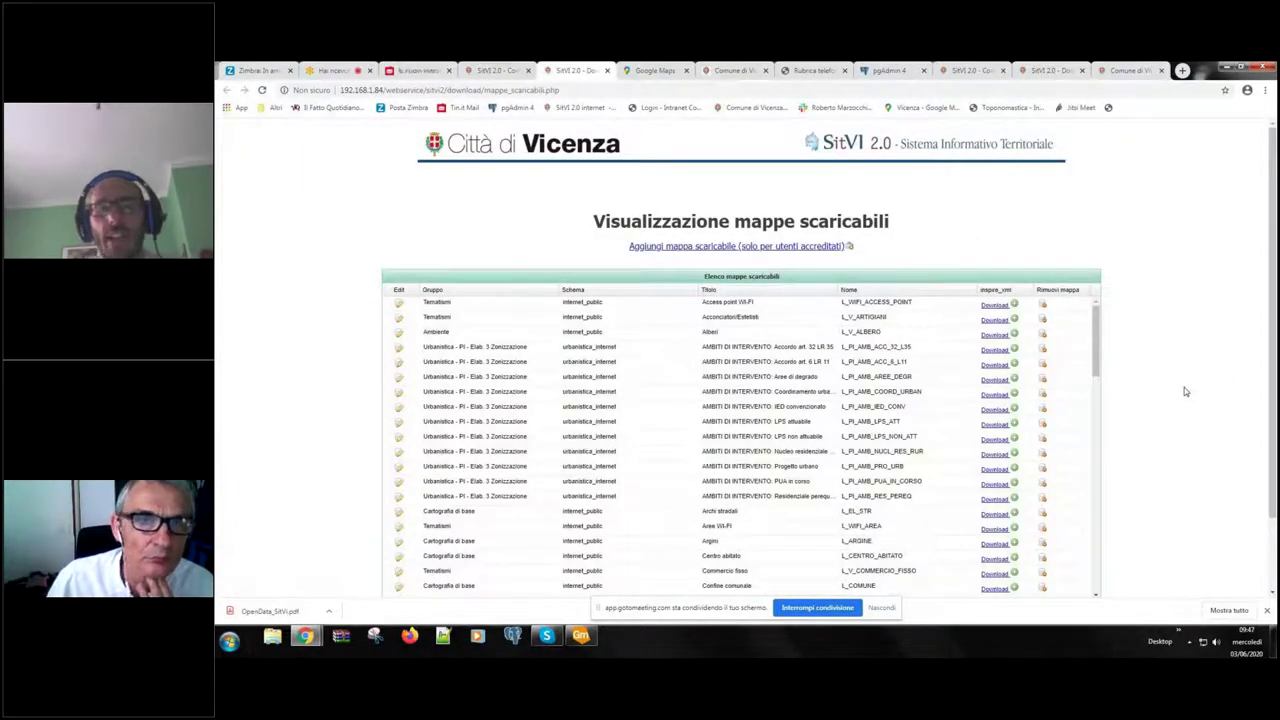
# Step: Open the OpenData download form from the internal map and set the reference system to ROMA40 Gauss Boaga - Fuso Ovest (EPSG 3003)
pyautogui.click(484, 72)
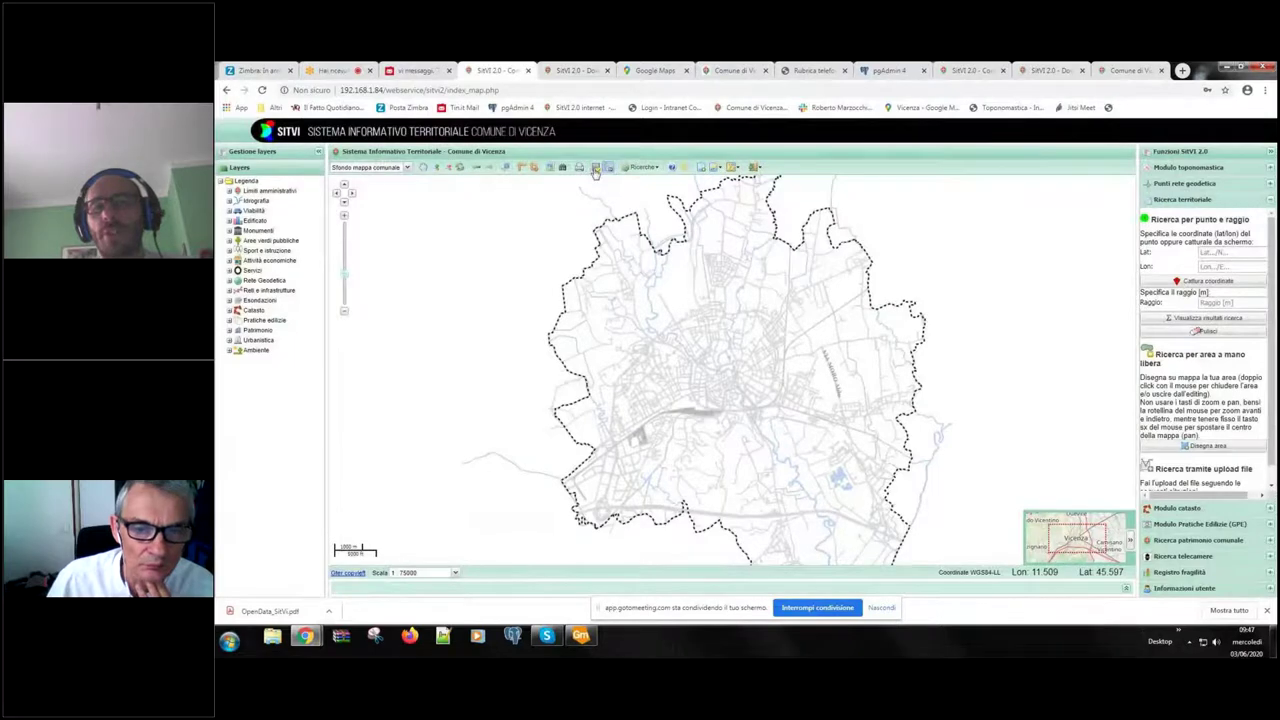
pyautogui.hotkey('ctrl', 'Tab')
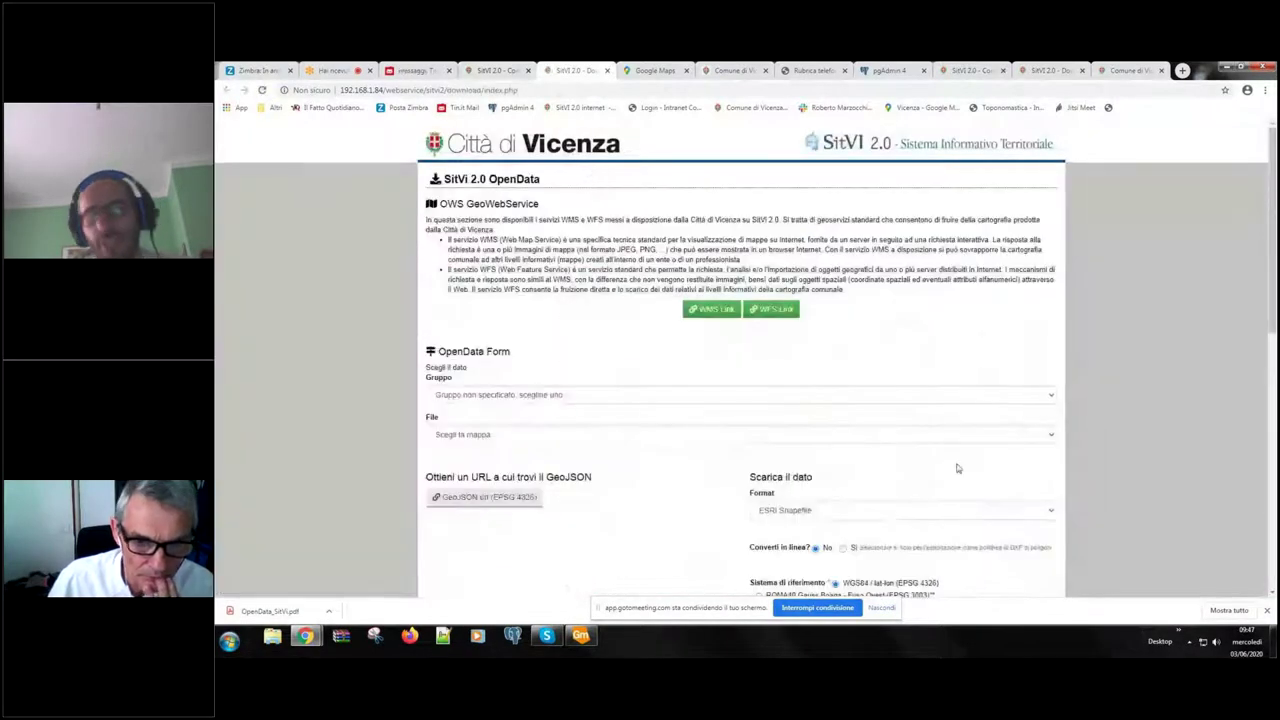
pyautogui.scroll(-1, 951, 437)
pyautogui.scroll(-3, 951, 437)
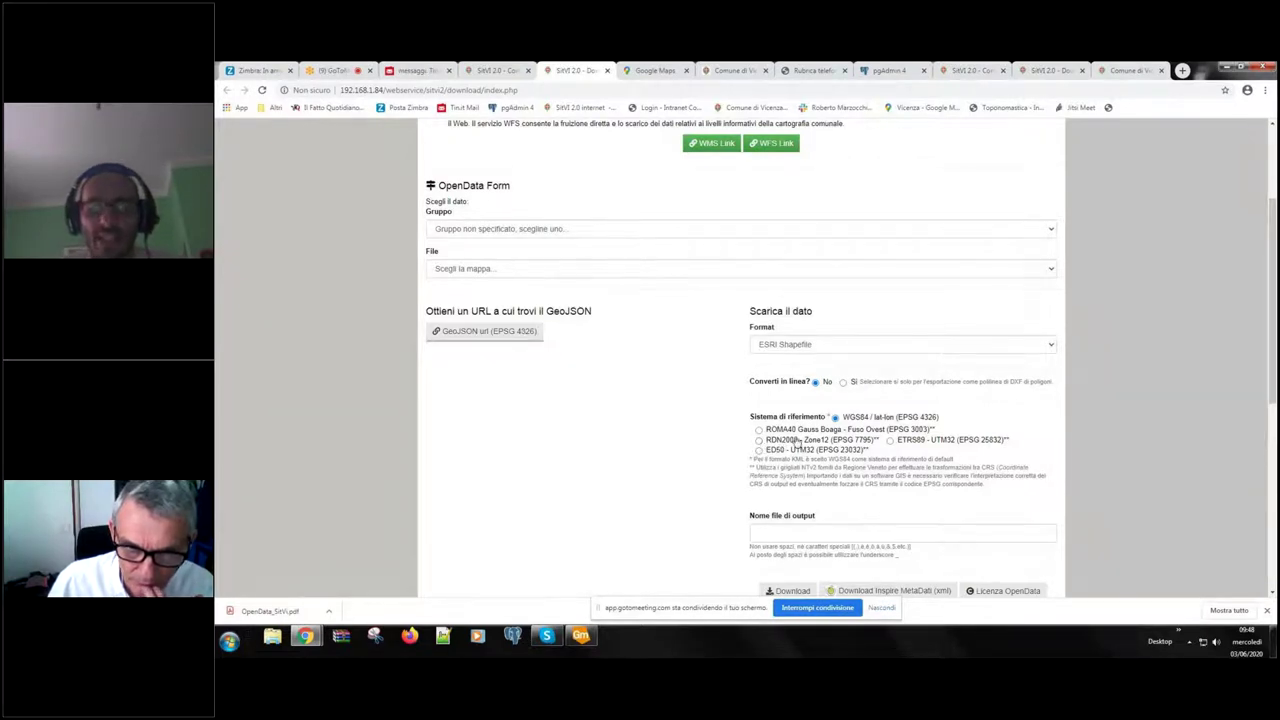
pyautogui.click(759, 441)
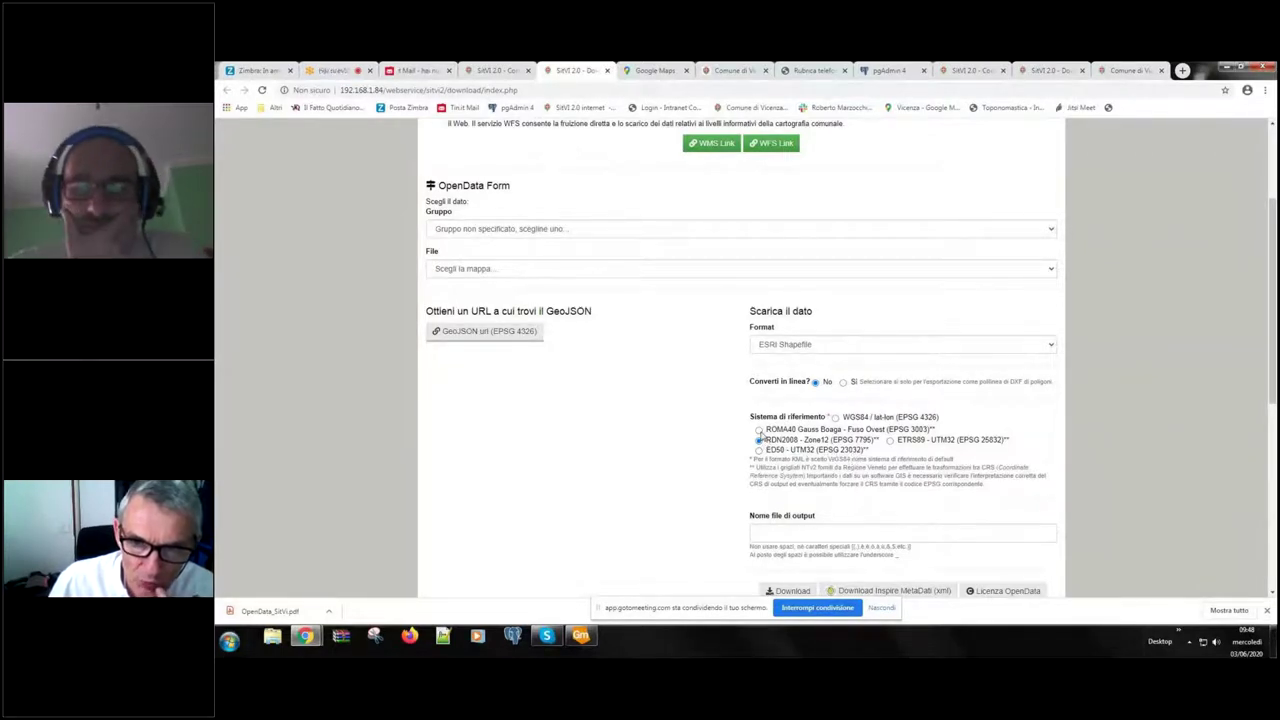
pyautogui.click(758, 430)
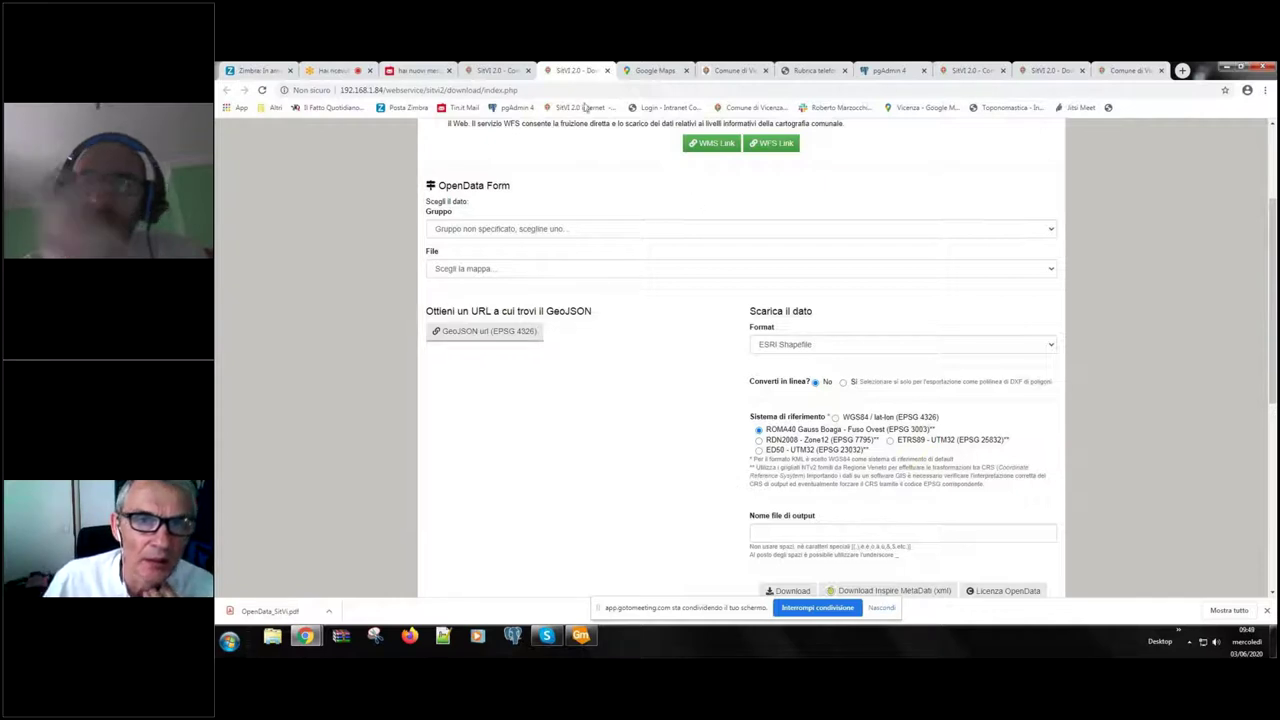
# Step: Reopen the open data definition page from the internal map and examine the full list of downloadable maps down to its last entry
pyautogui.click(502, 72)
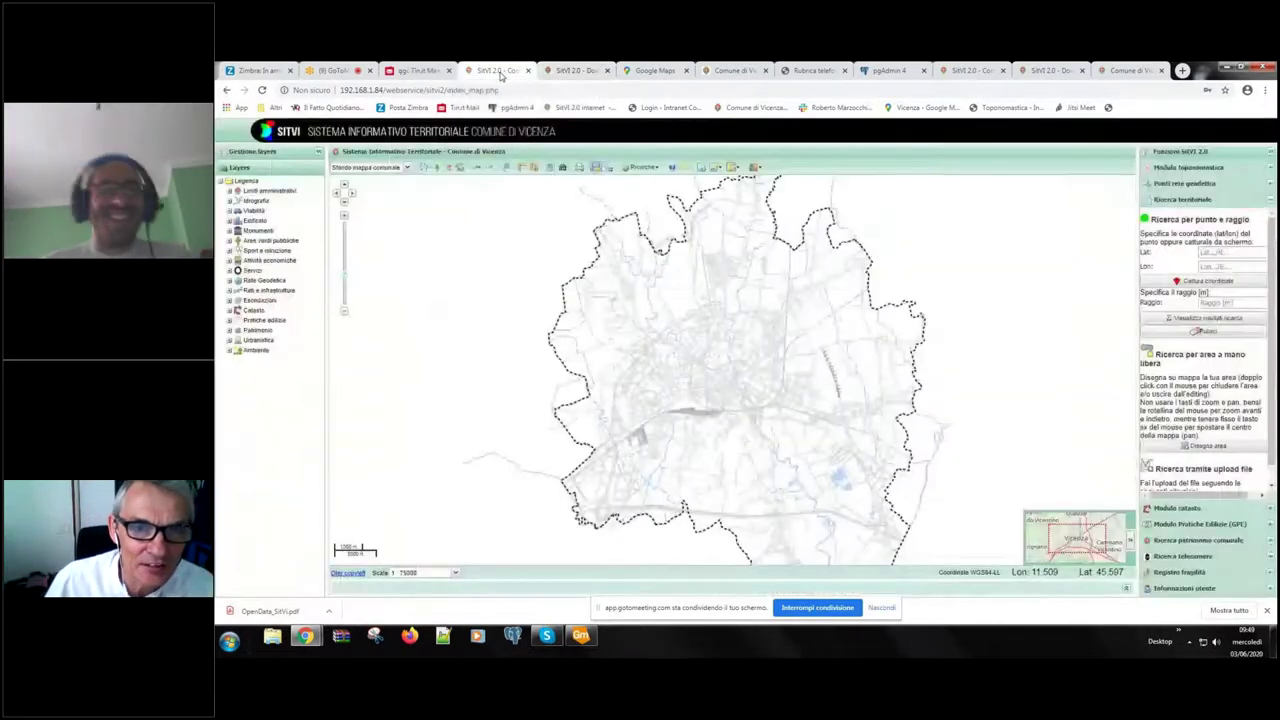
pyautogui.click(608, 172)
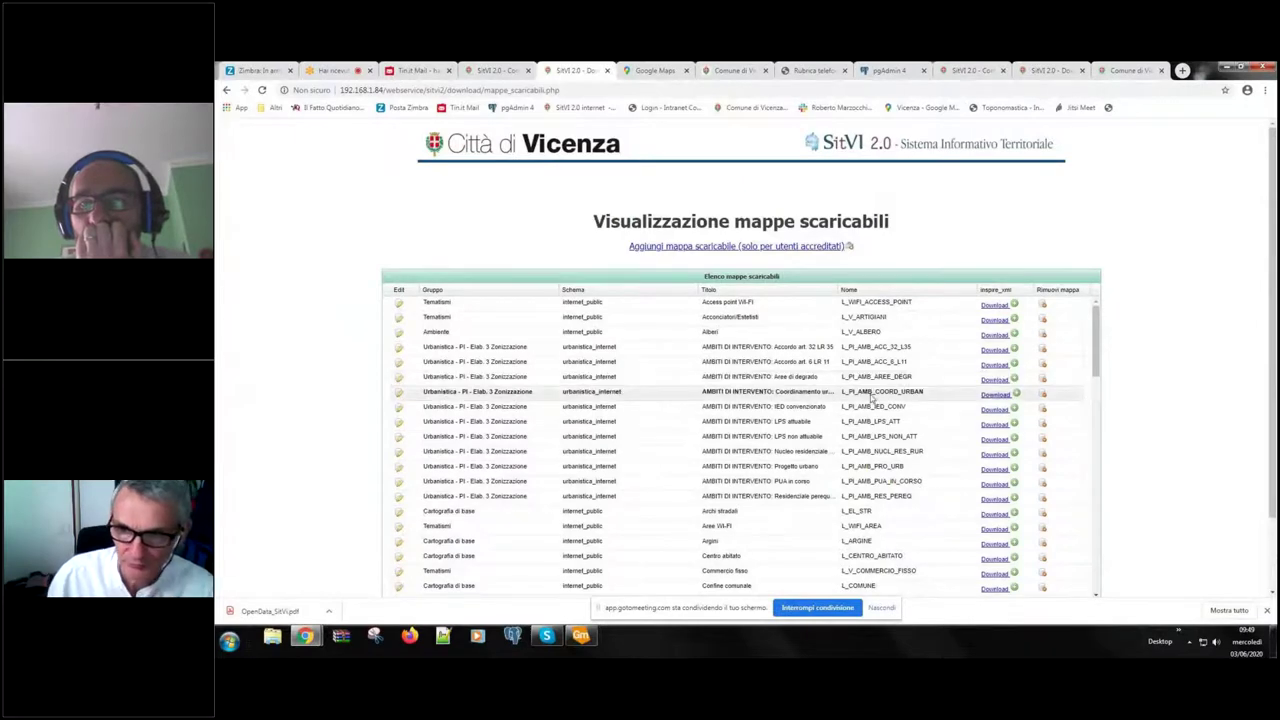
pyautogui.scroll(-2, 872, 397)
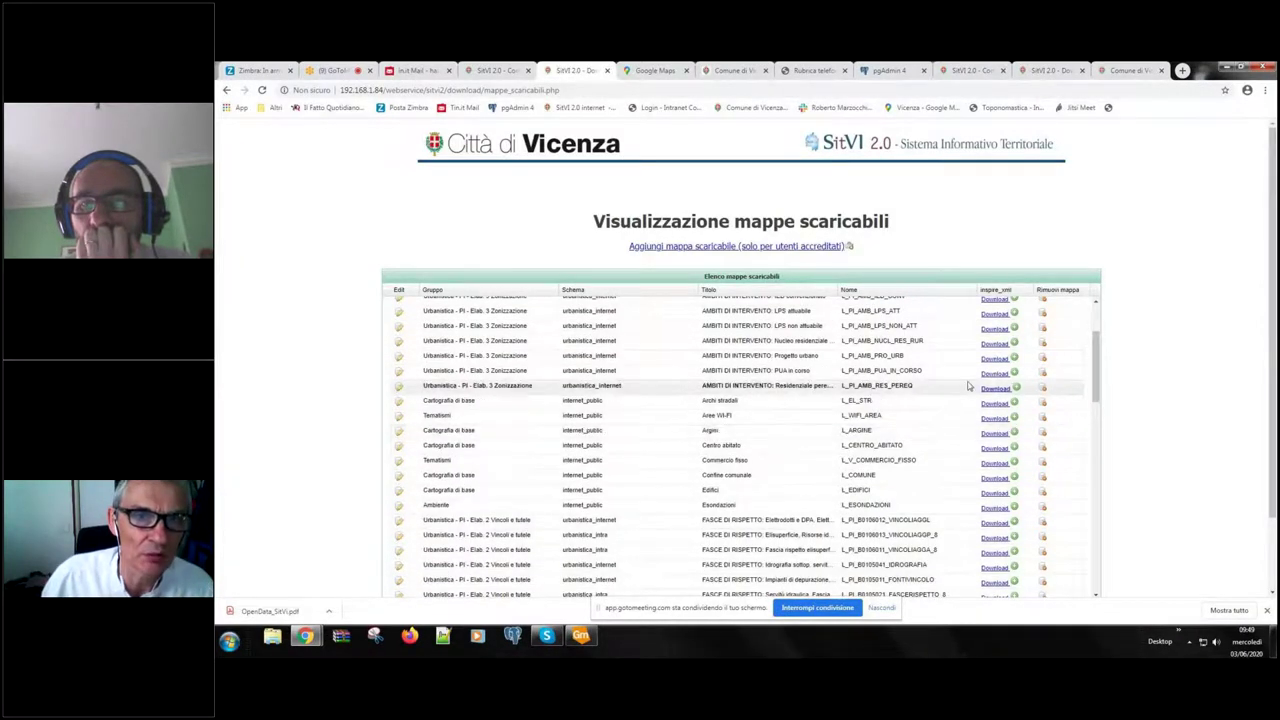
pyautogui.click(497, 70)
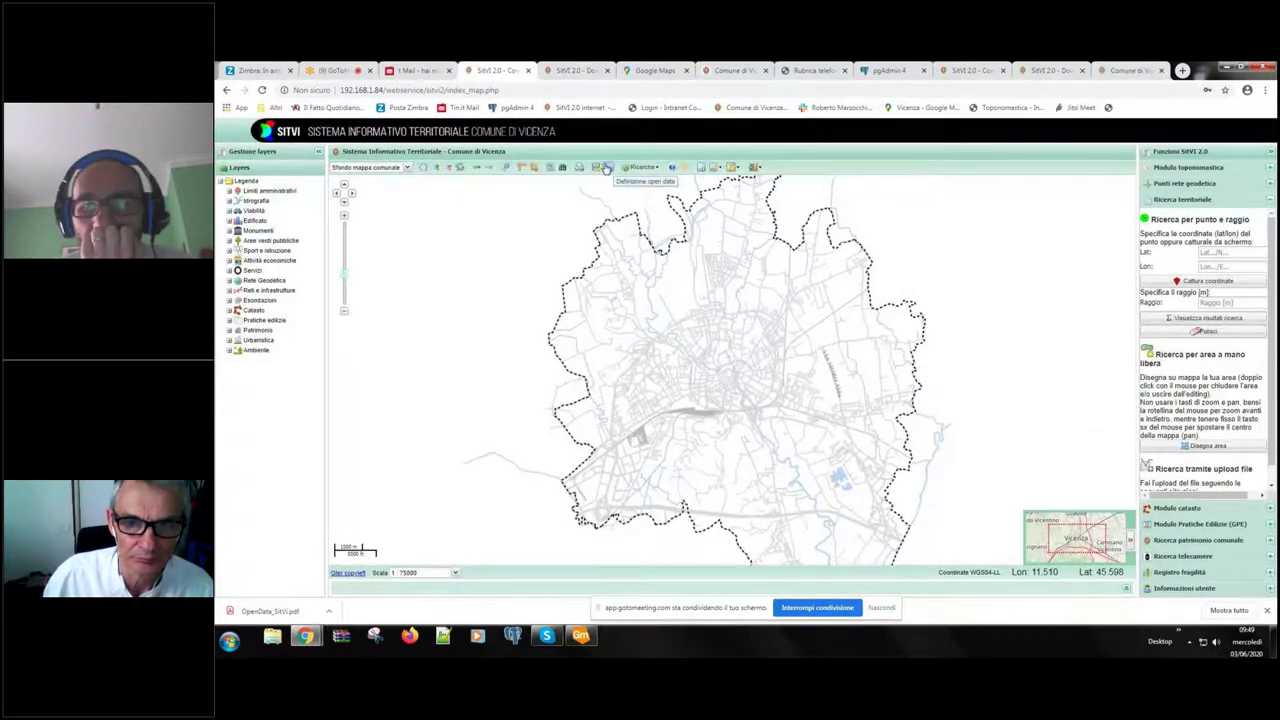
pyautogui.click(606, 168)
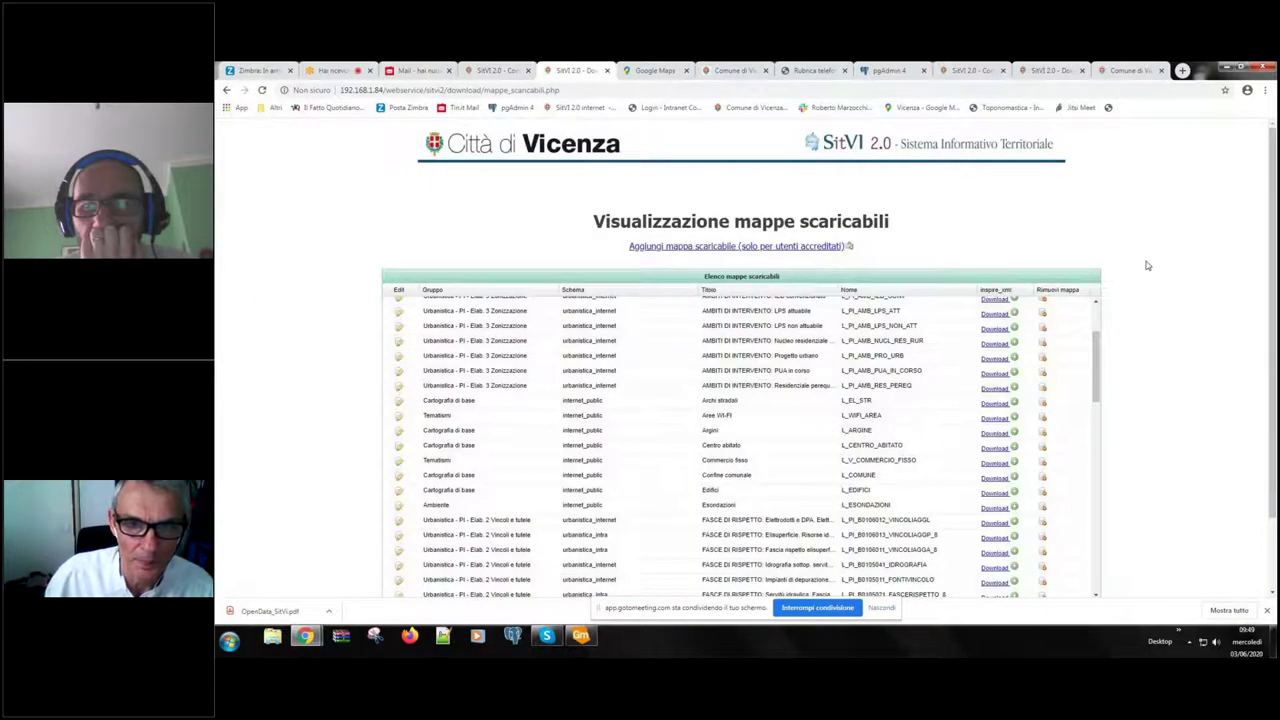
pyautogui.scroll(-2, 1147, 265)
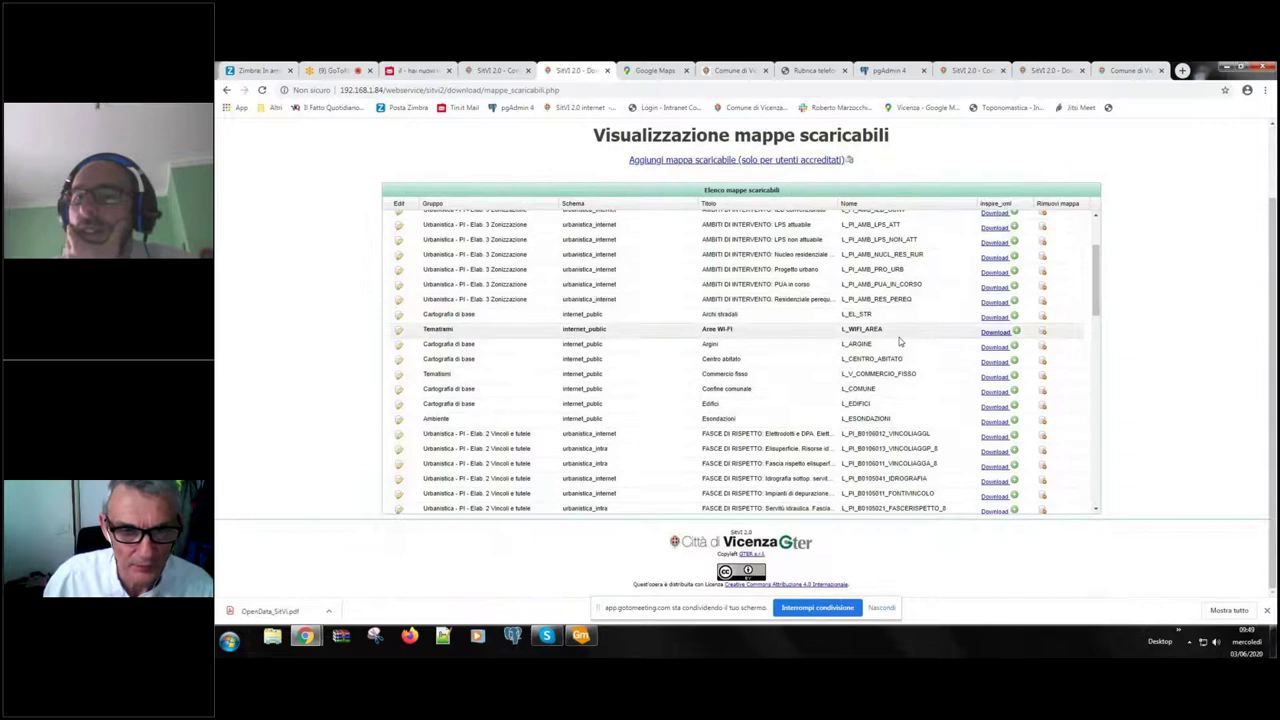
pyautogui.scroll(-5, 884, 340)
pyautogui.scroll(-3, 884, 340)
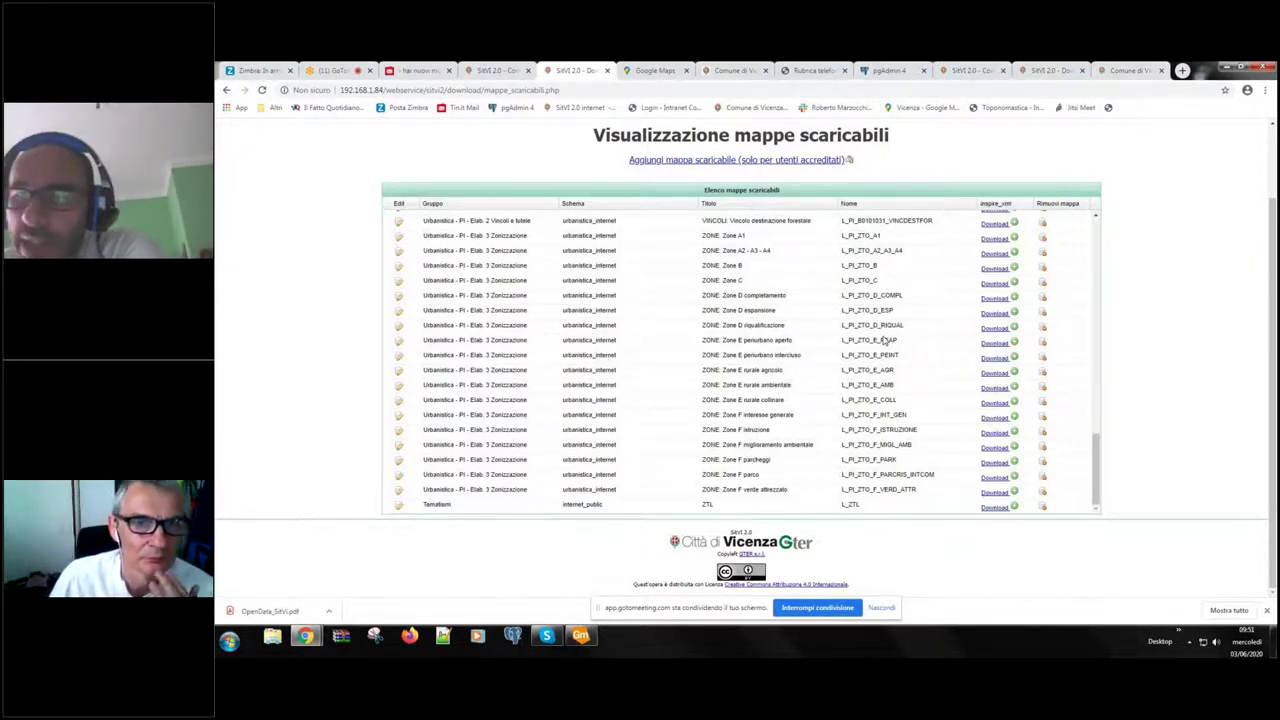
# Step: Close the OpenData download page set to Cartografia di base and return to the SitVI map of the whole municipality
pyautogui.click(503, 72)
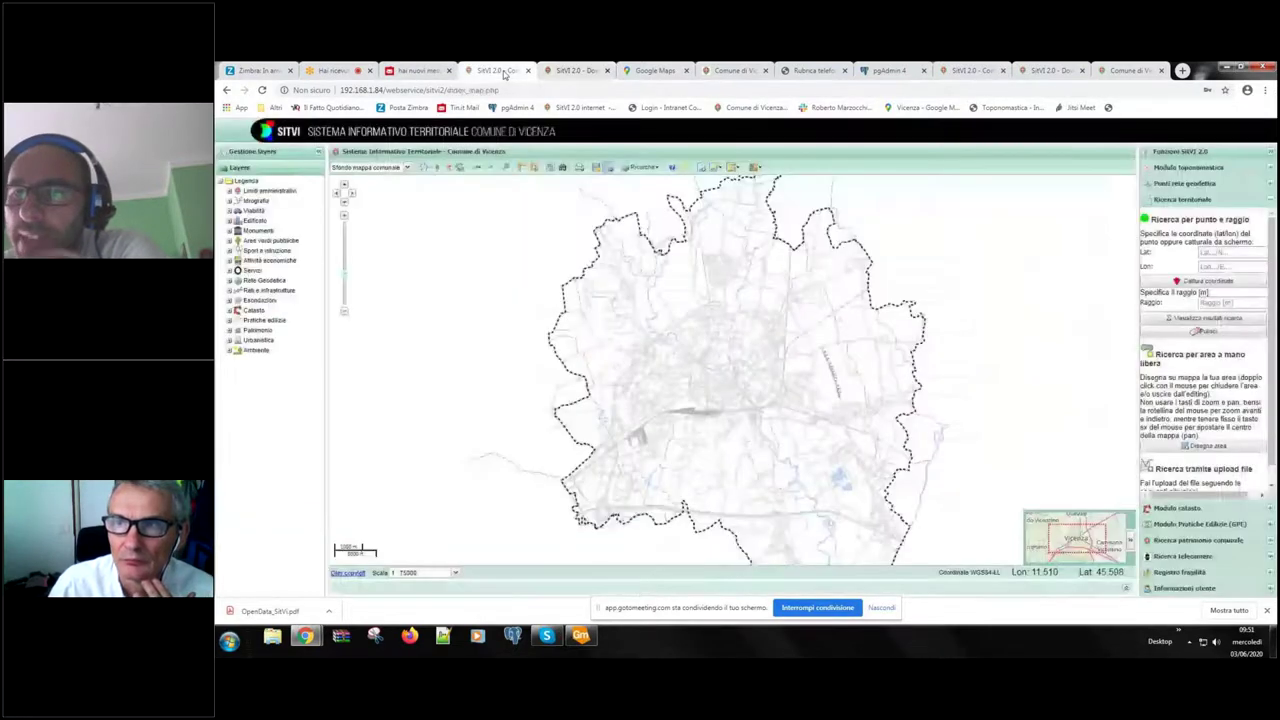
pyautogui.click(1034, 70)
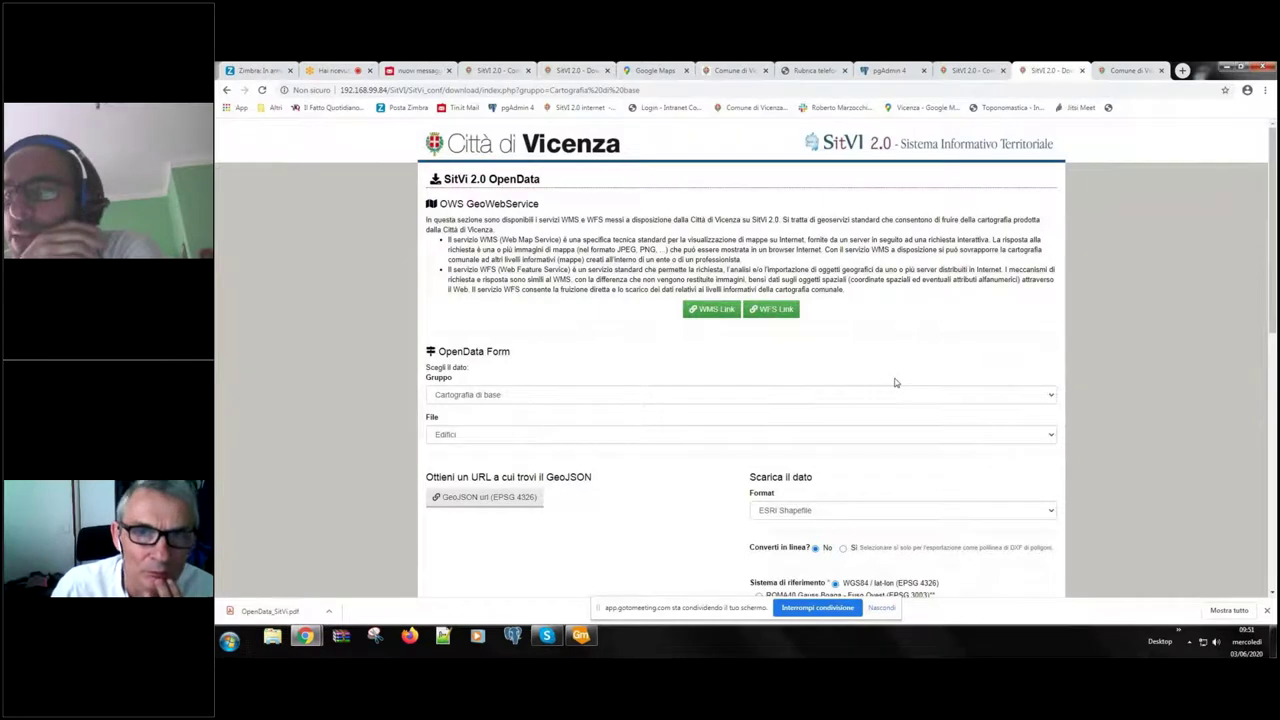
pyautogui.click(1080, 71)
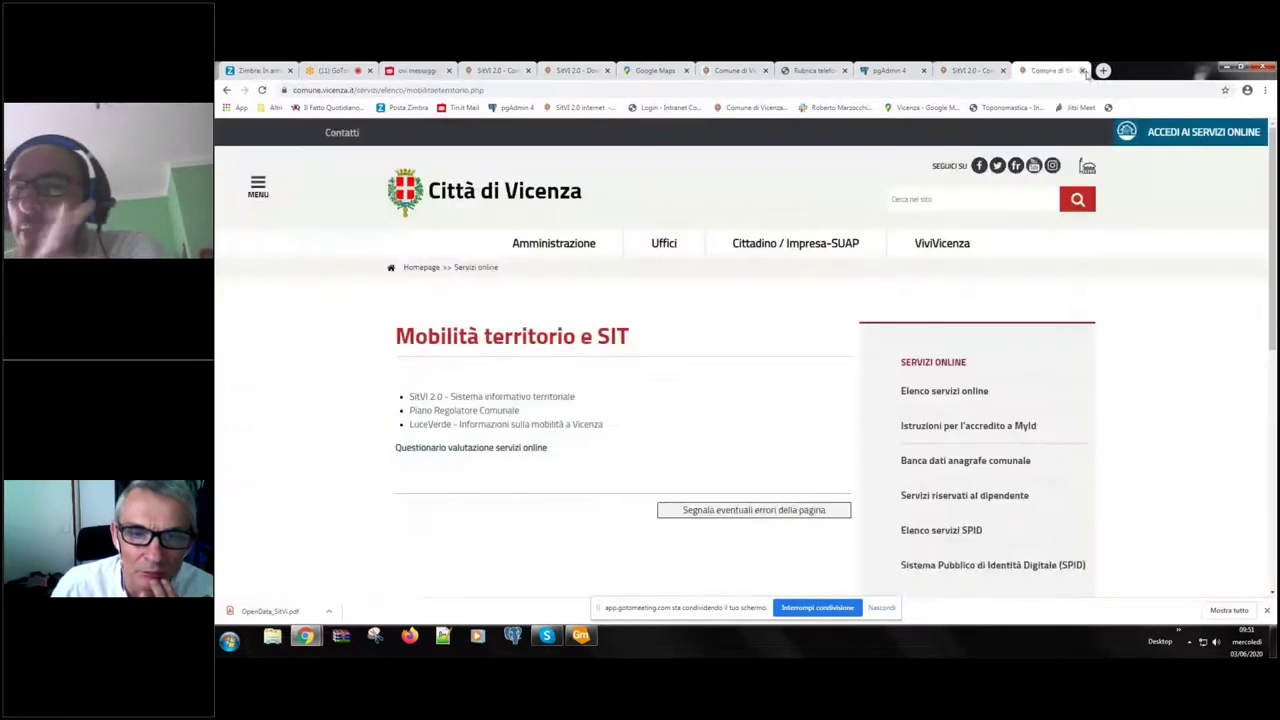
pyautogui.click(1024, 71)
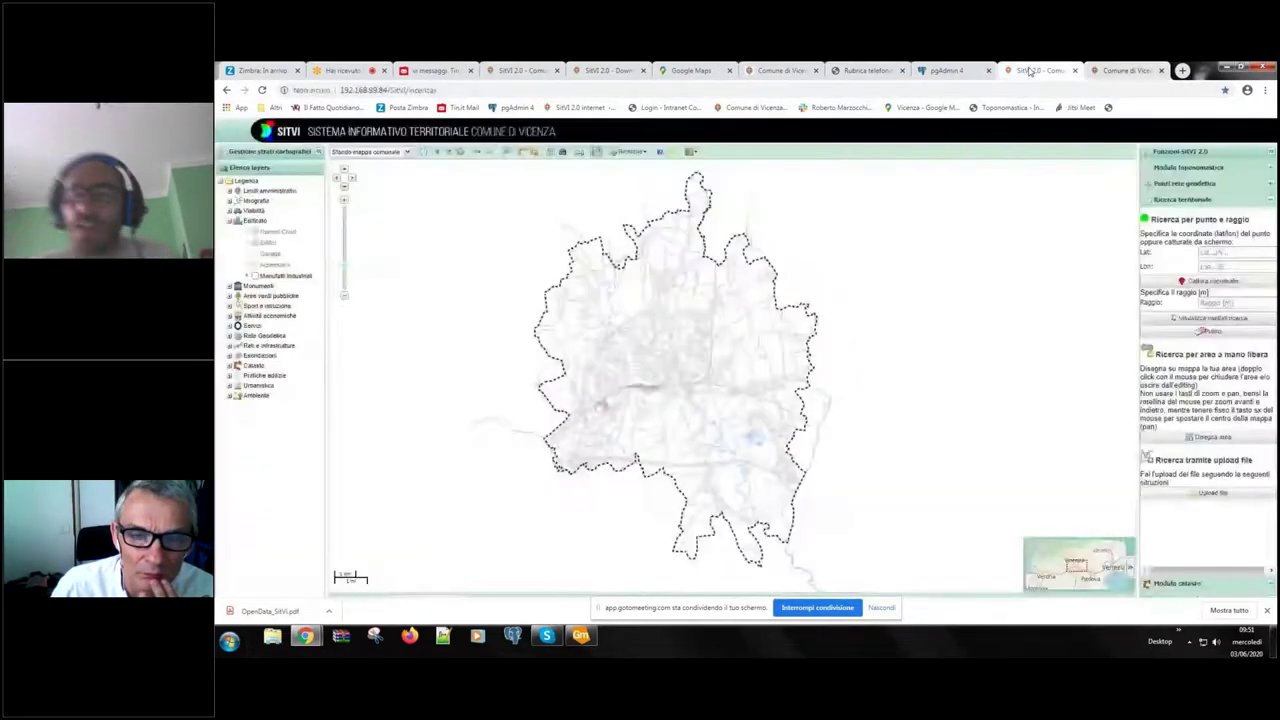
# Step: Expand the Aree verdi pubbliche layer group and zoom in on Vicenza's city centre to 1:25000 scale
pyautogui.click(229, 297)
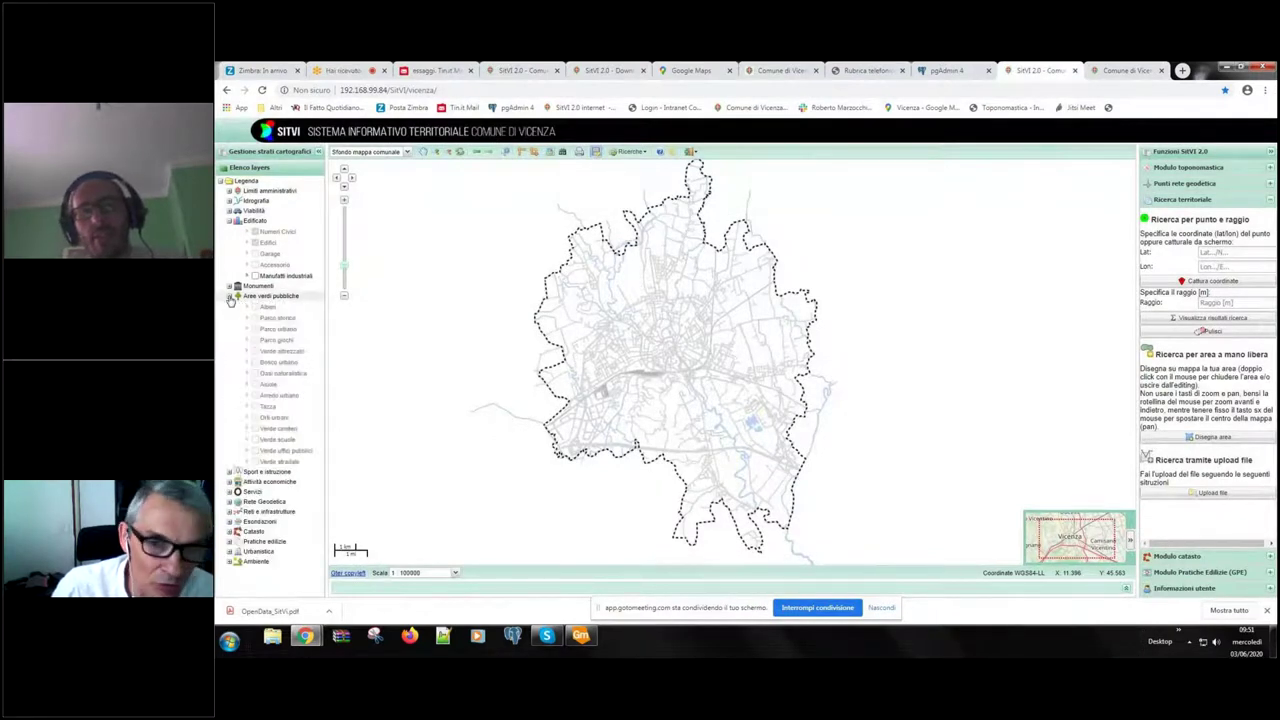
pyautogui.click(436, 152)
pyautogui.moveTo(632, 292); pyautogui.dragTo(716, 410)
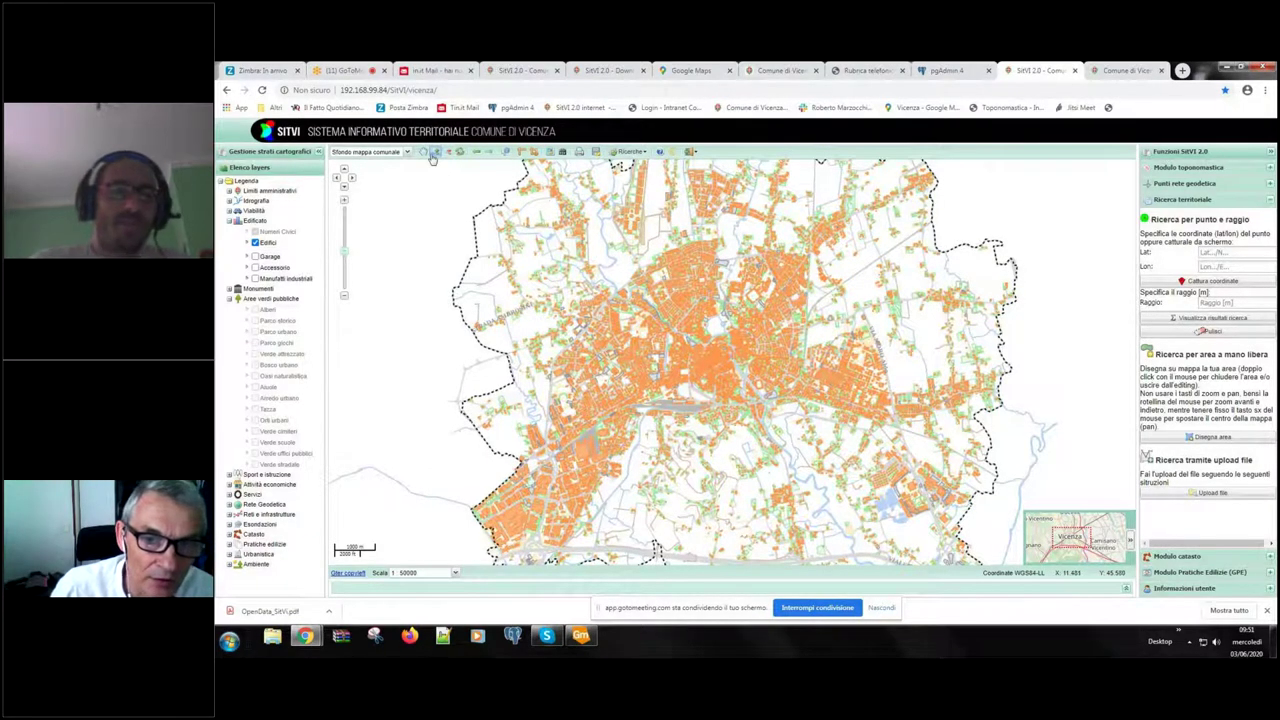
pyautogui.scroll(1, 720, 354)
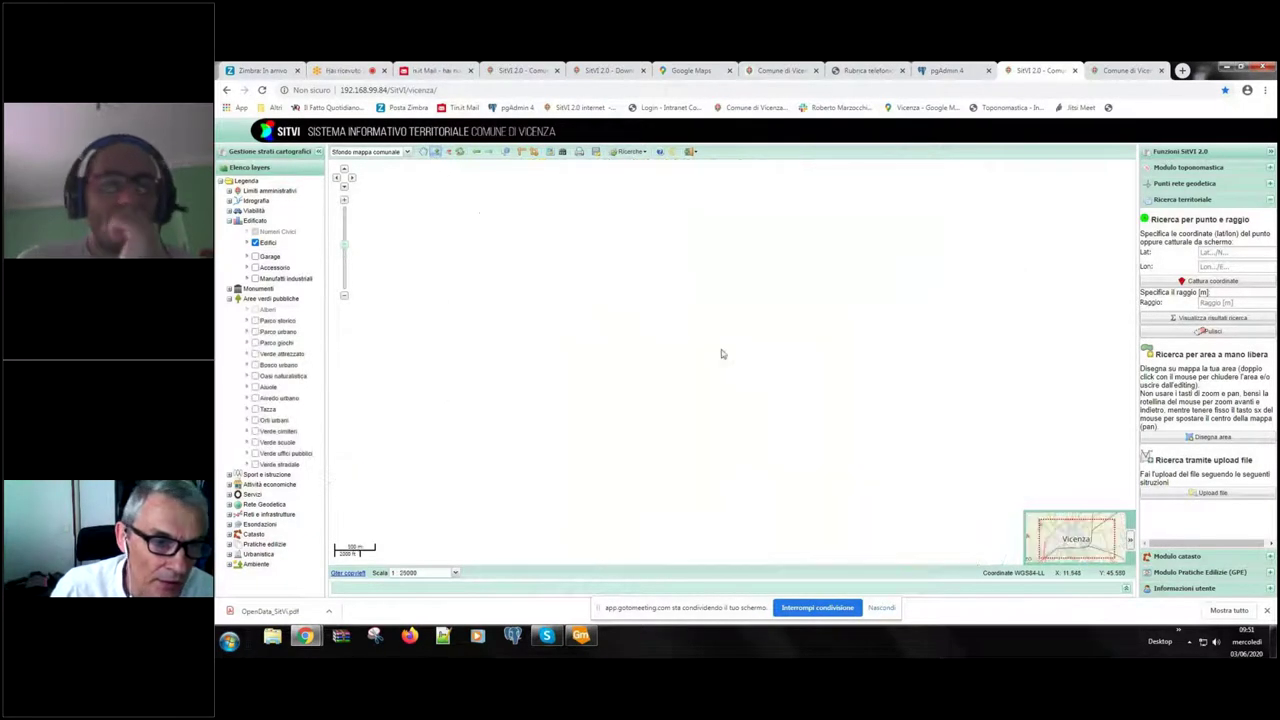
# Step: Turn on the Parco storico, Parco urbano, Parco giochi, Verde attrezzato, Bosco urbano, Oasi naturalistica, Arredo urbano and Orti urbani layers
pyautogui.click(255, 320)
pyautogui.click(255, 345)
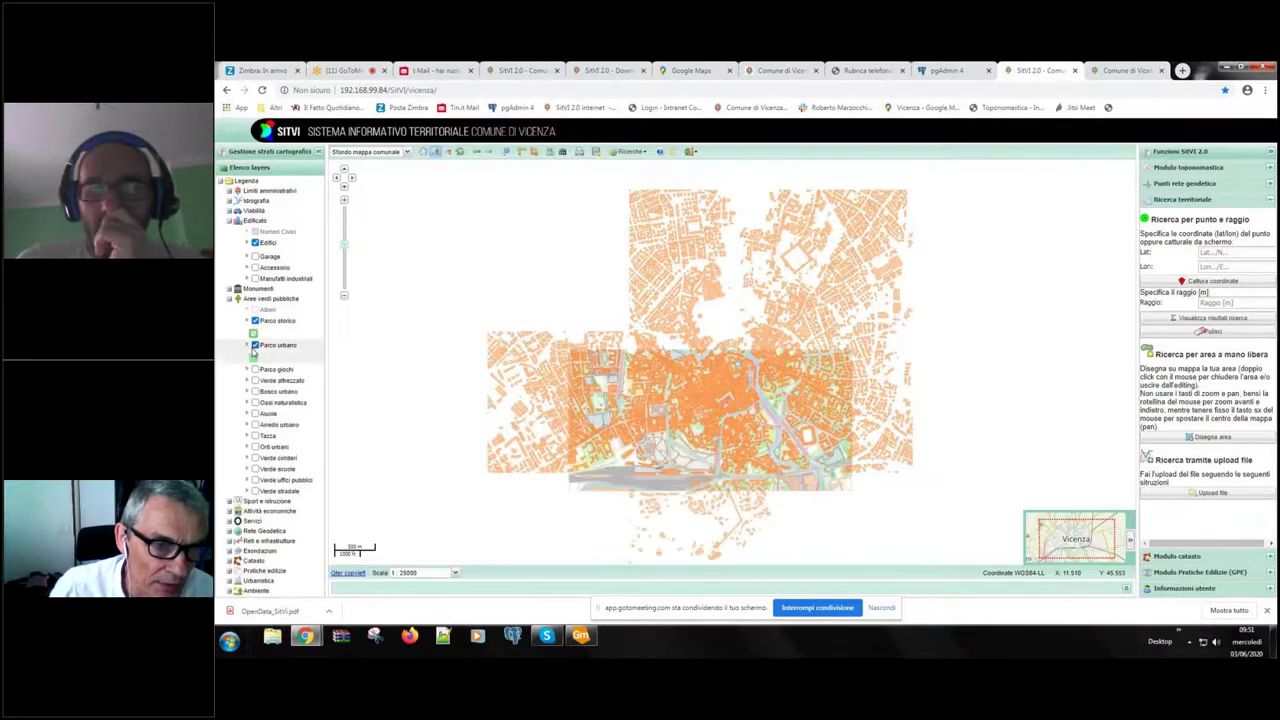
pyautogui.click(255, 369)
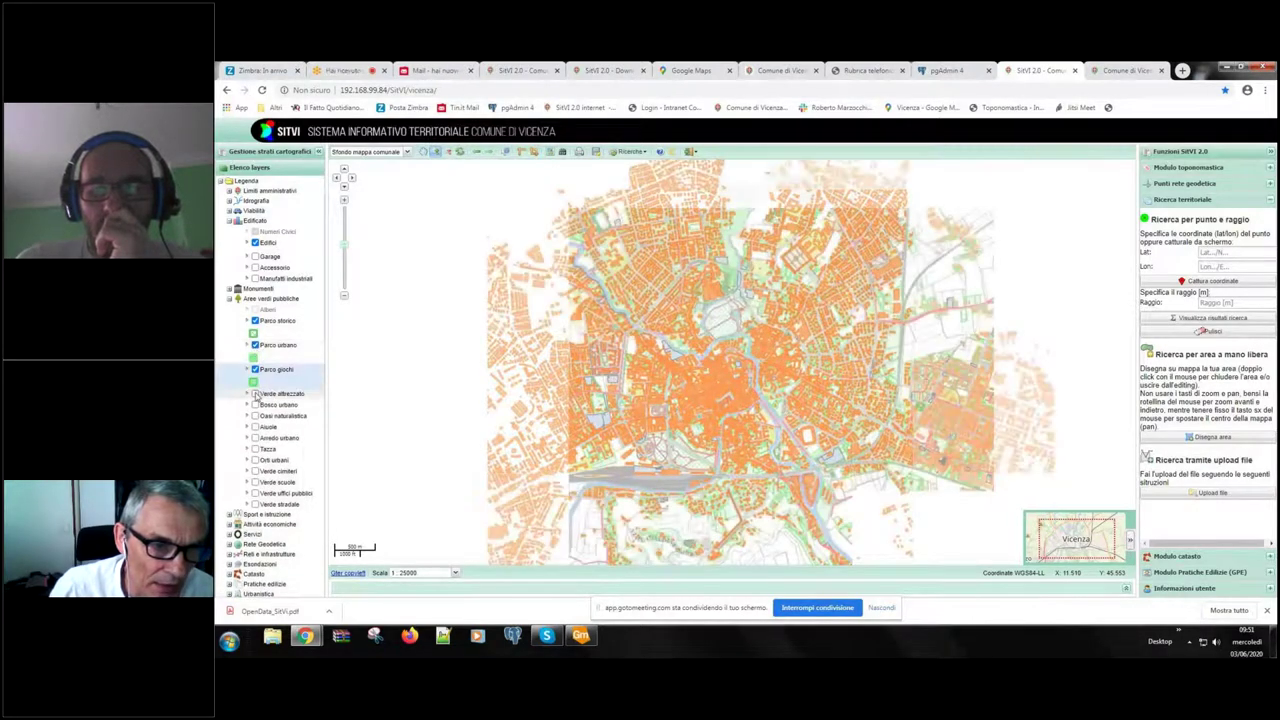
pyautogui.click(255, 393)
pyautogui.click(255, 418)
pyautogui.click(255, 442)
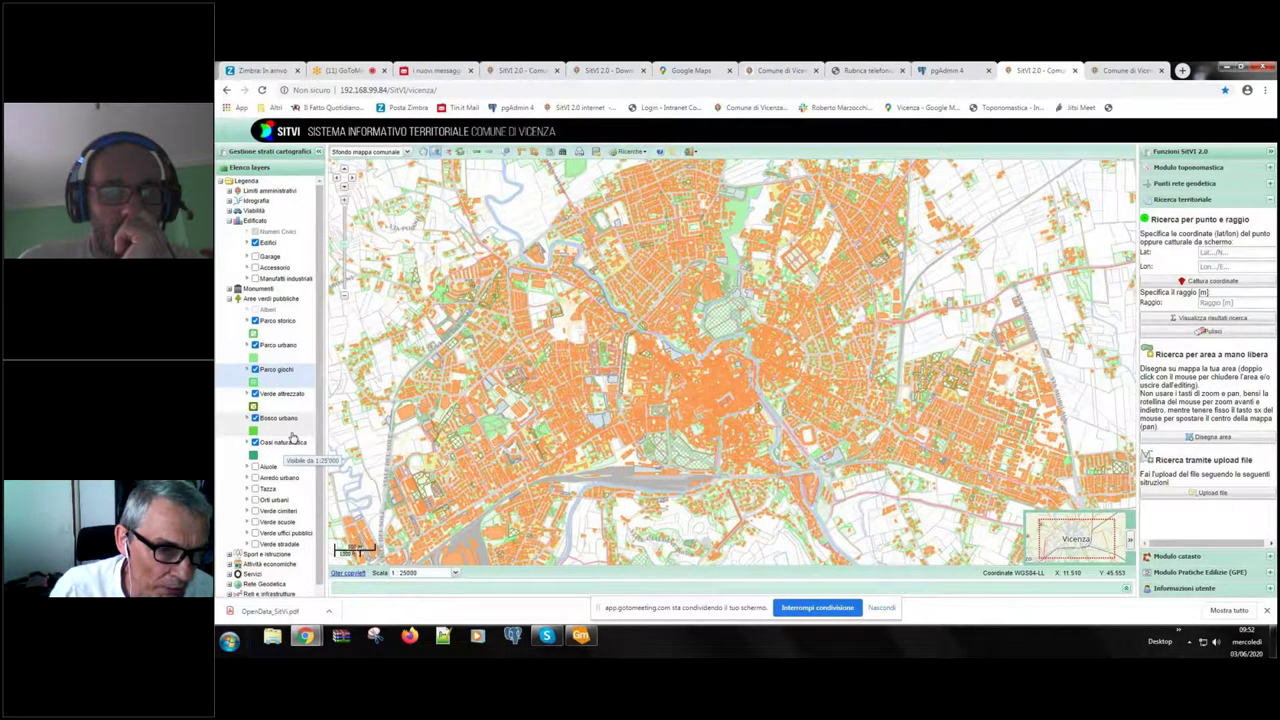
pyautogui.click(255, 477)
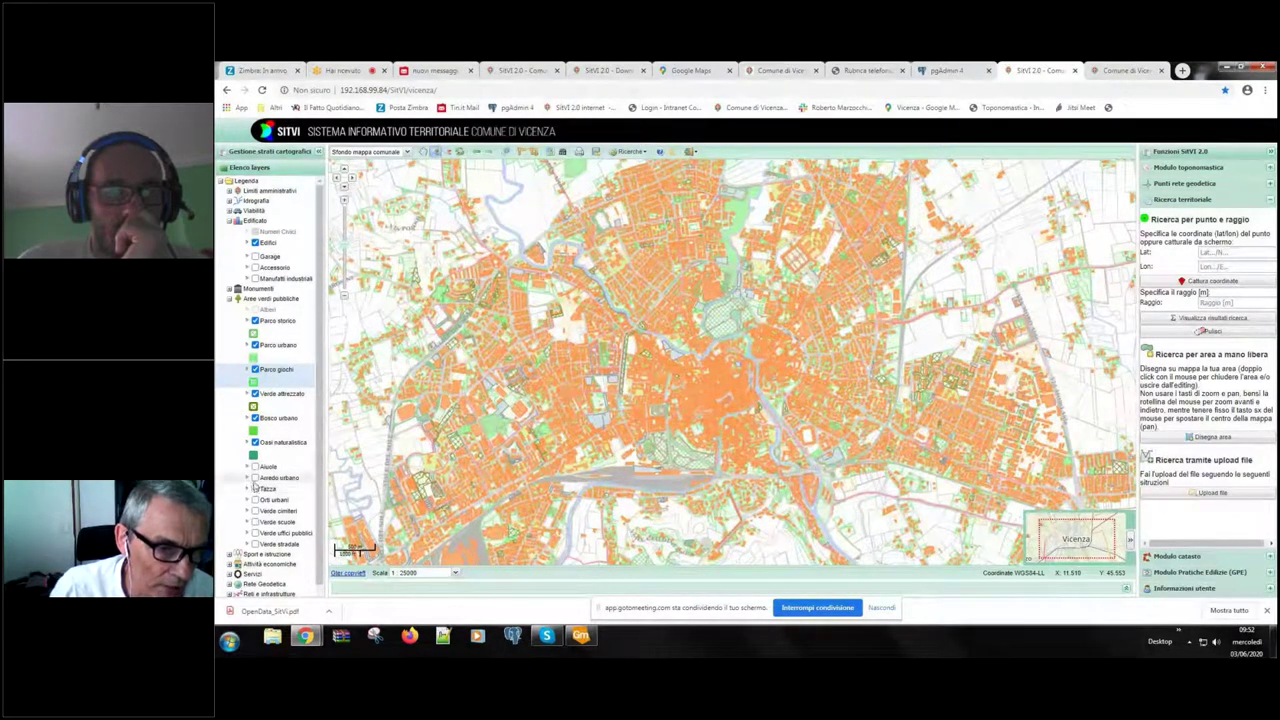
pyautogui.click(255, 512)
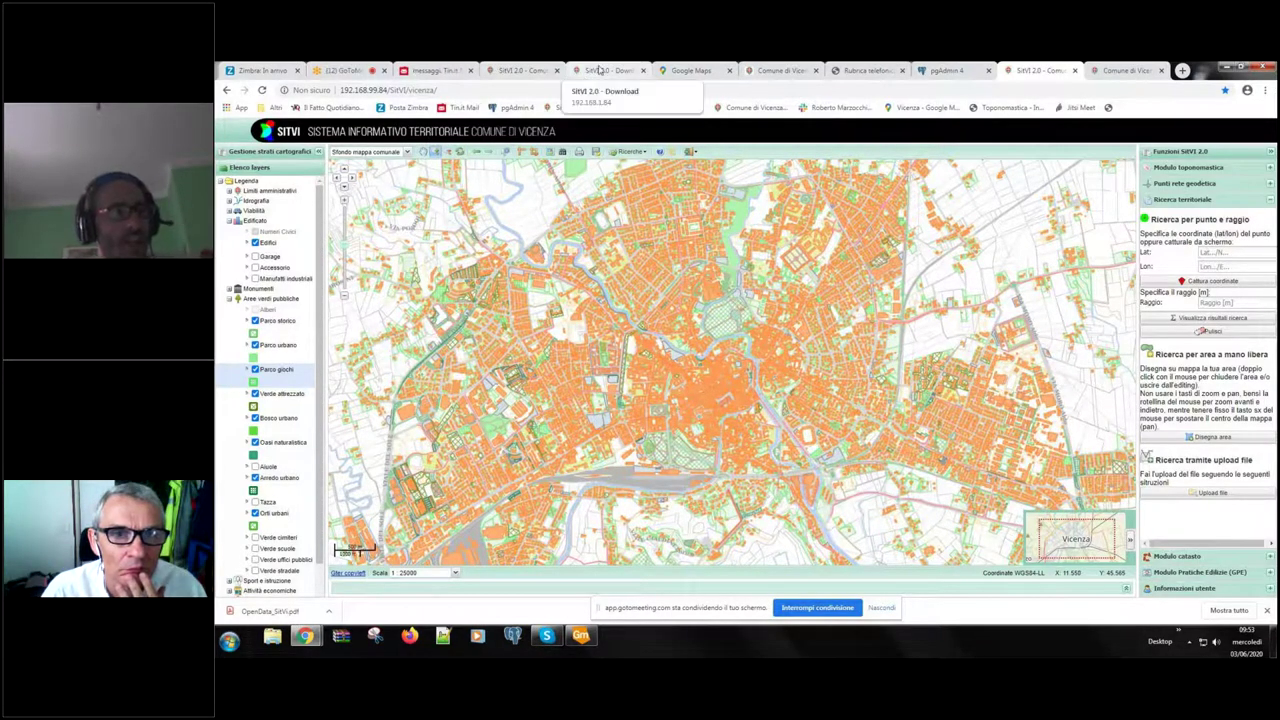
# Step: Close the downloadable maps page and open the Ricerca telecamere module in the internal SitVI map
pyautogui.click(599, 71)
pyautogui.click(643, 71)
pyautogui.click(520, 71)
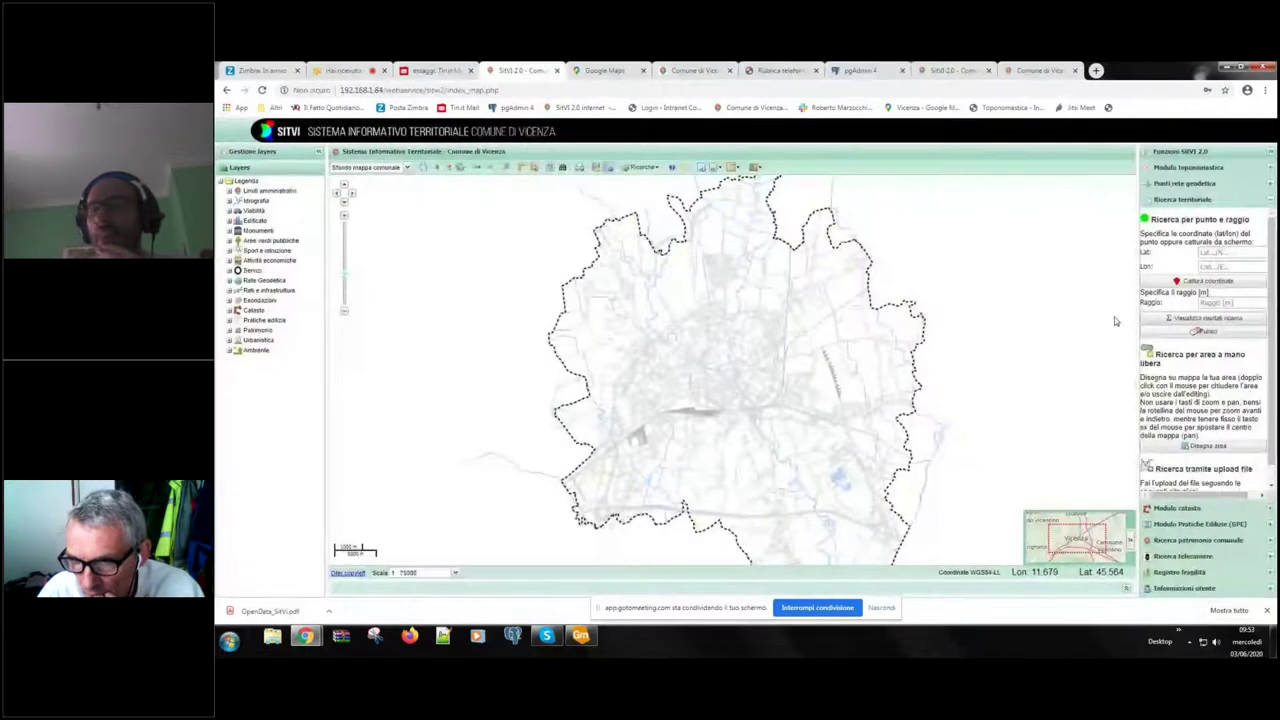
pyautogui.click(1268, 556)
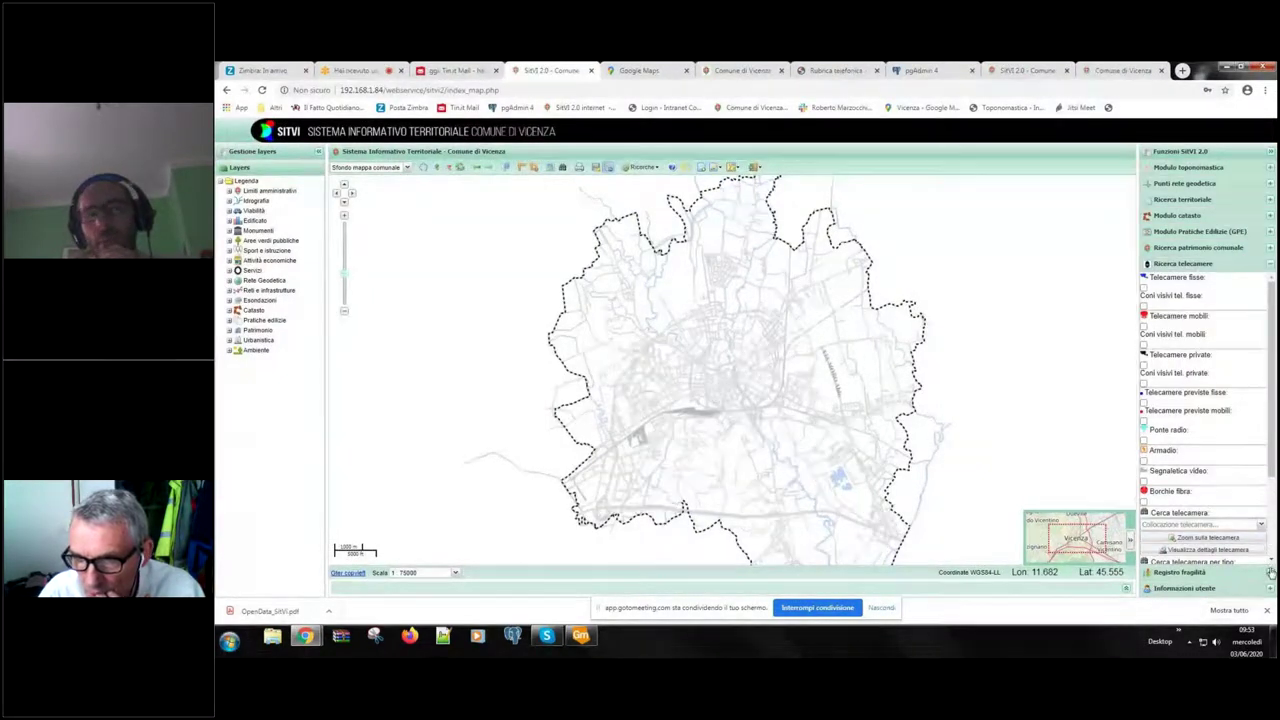
pyautogui.scroll(-2, 1240, 550)
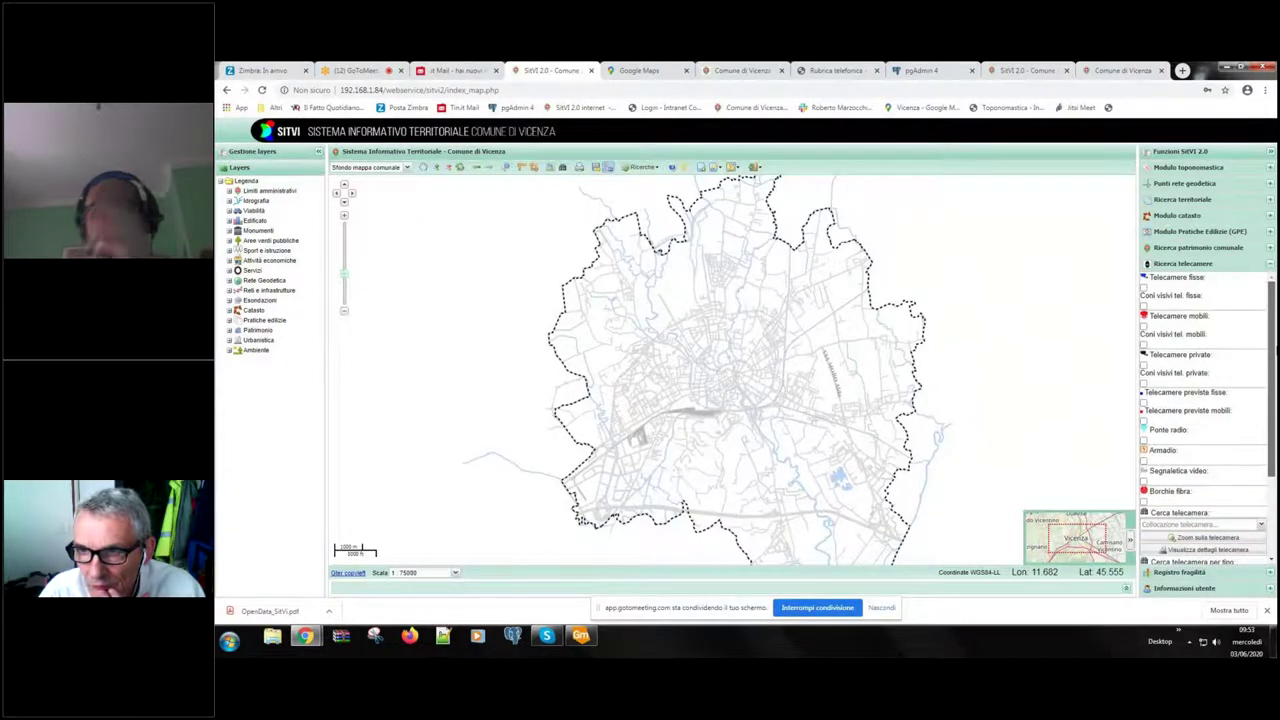
# Step: Show the Telecamere fisse, Telecamere mobili and Telecamere private layers and zoom in on the camera cluster to 1:25000 scale
pyautogui.click(1143, 288)
pyautogui.click(1143, 326)
pyautogui.click(1143, 366)
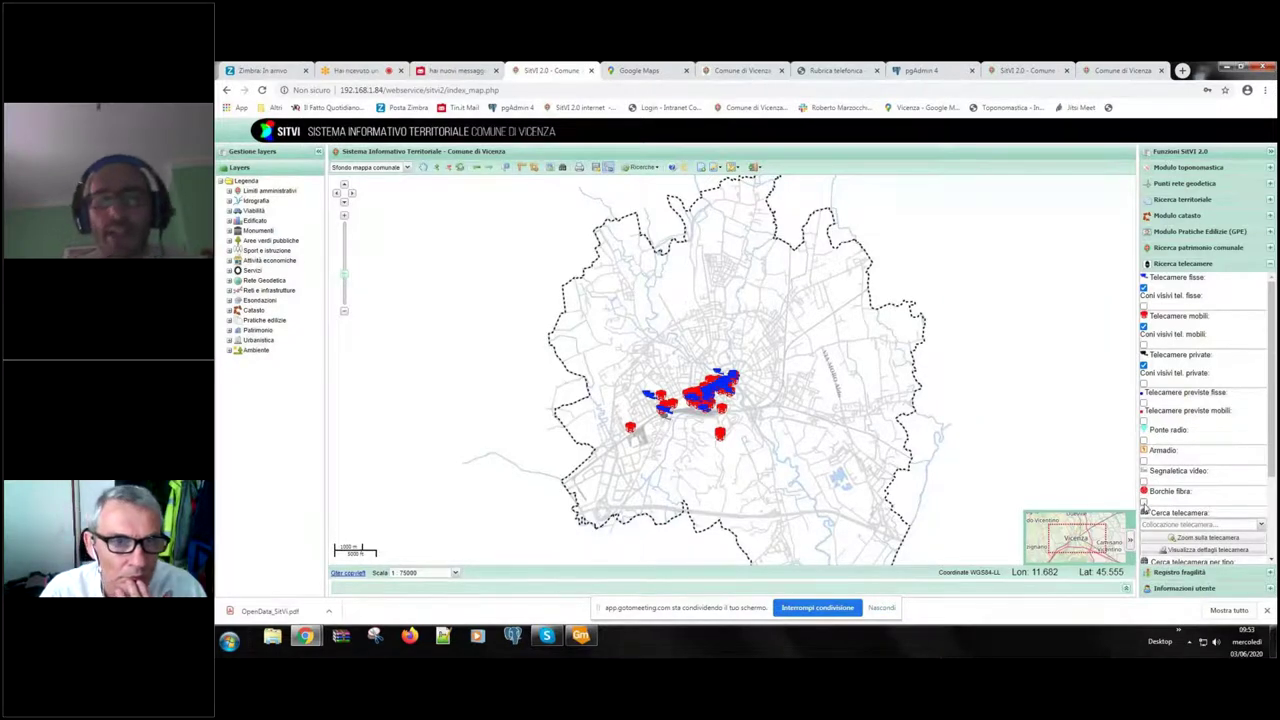
pyautogui.click(435, 167)
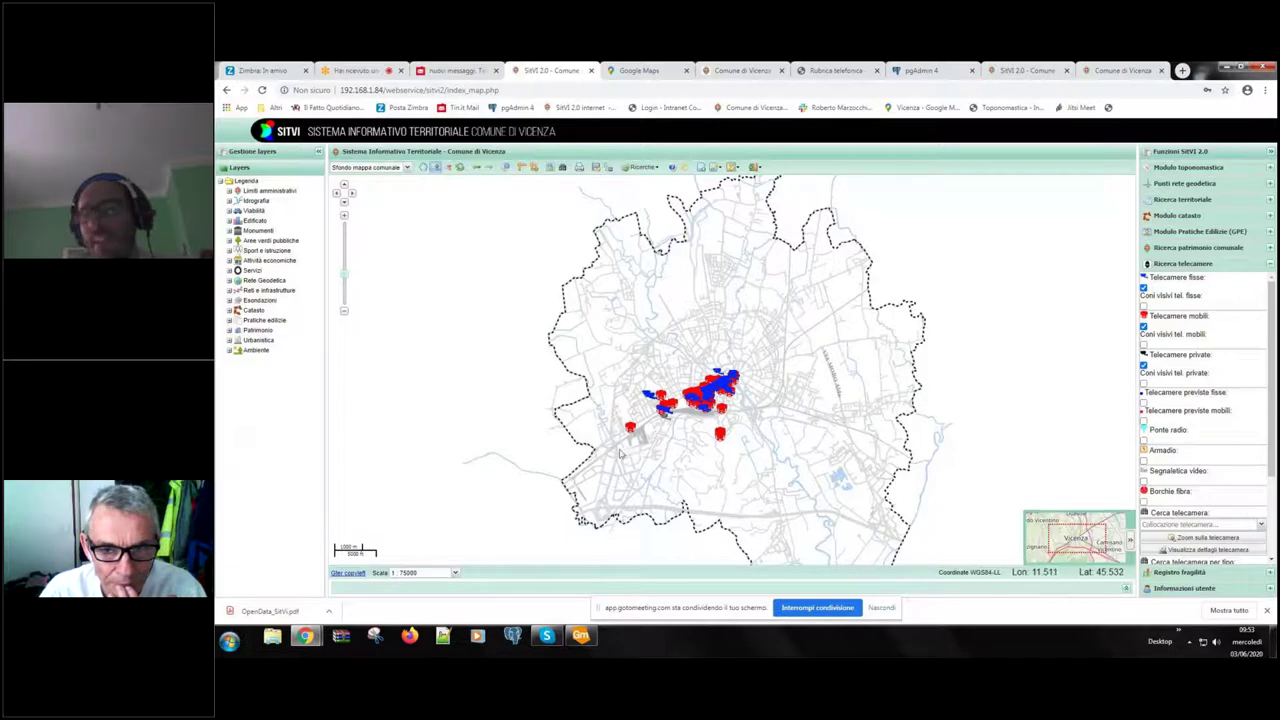
pyautogui.moveTo(620, 455); pyautogui.dragTo(766, 362)
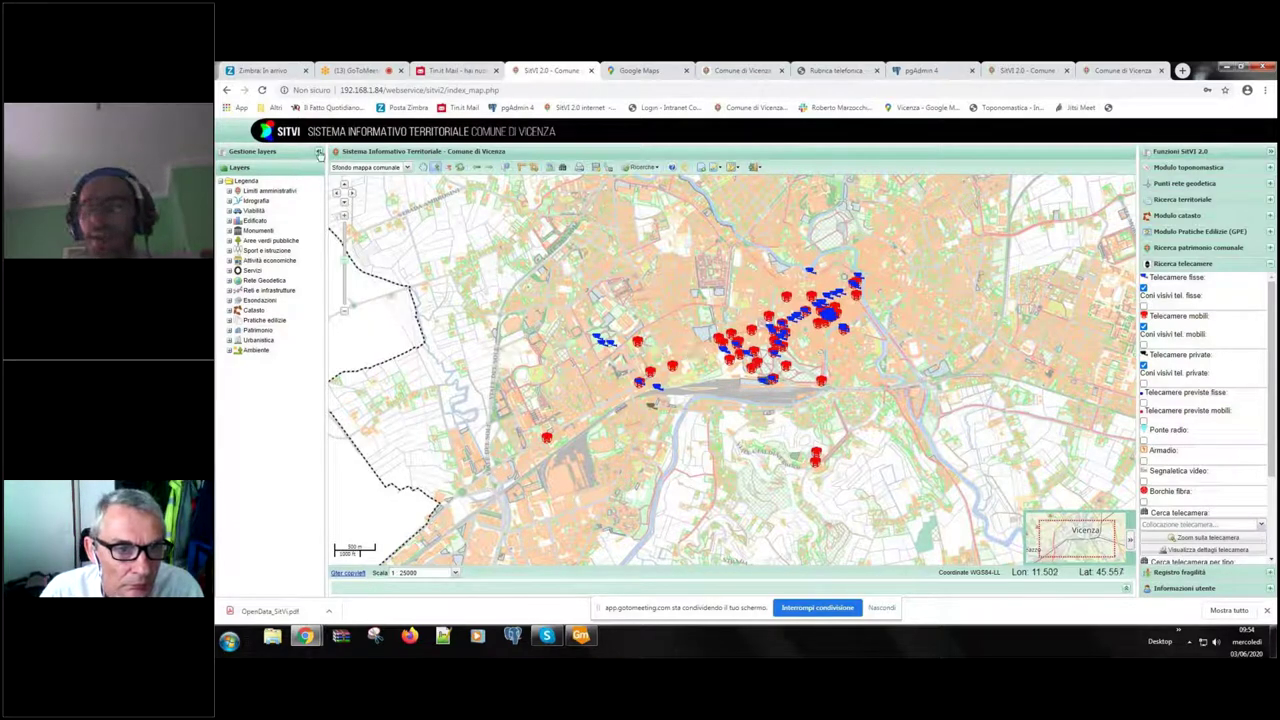
# Step: Return the map to 1:75000 scale and turn off the Telecamere fisse, Telecamere mobili and Telecamere private layers
pyautogui.click(345, 218)
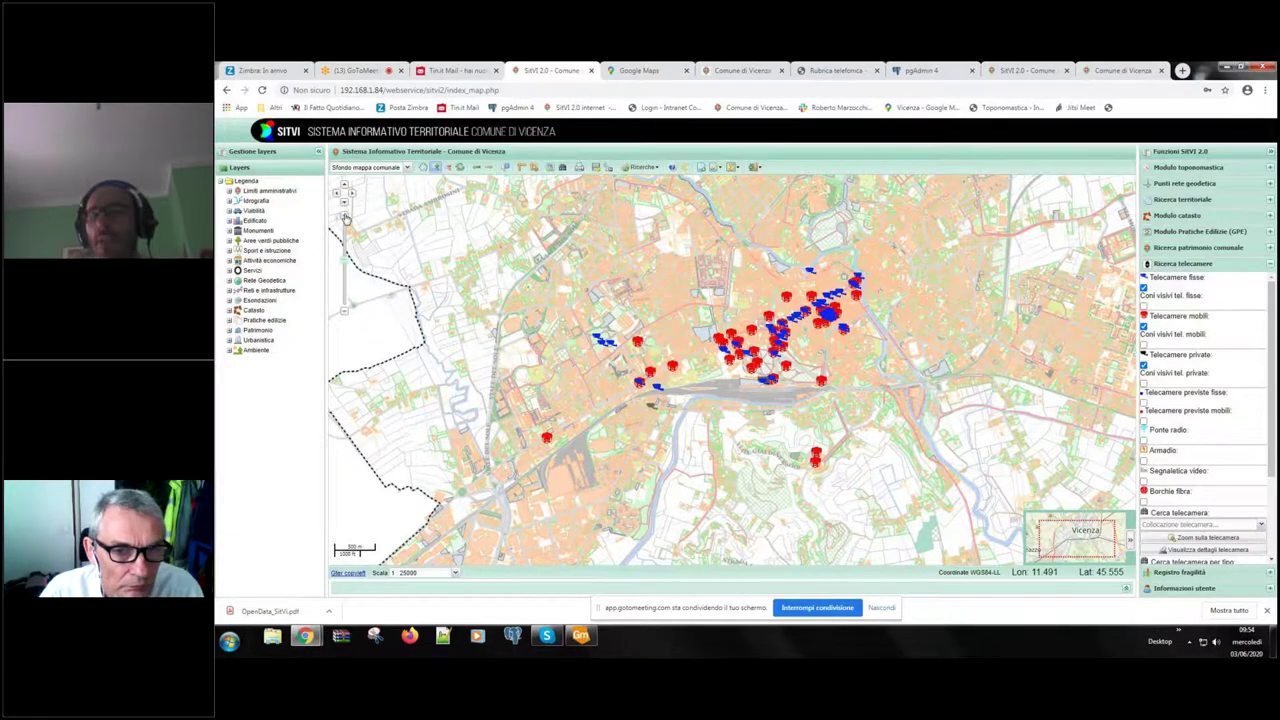
pyautogui.click(345, 316)
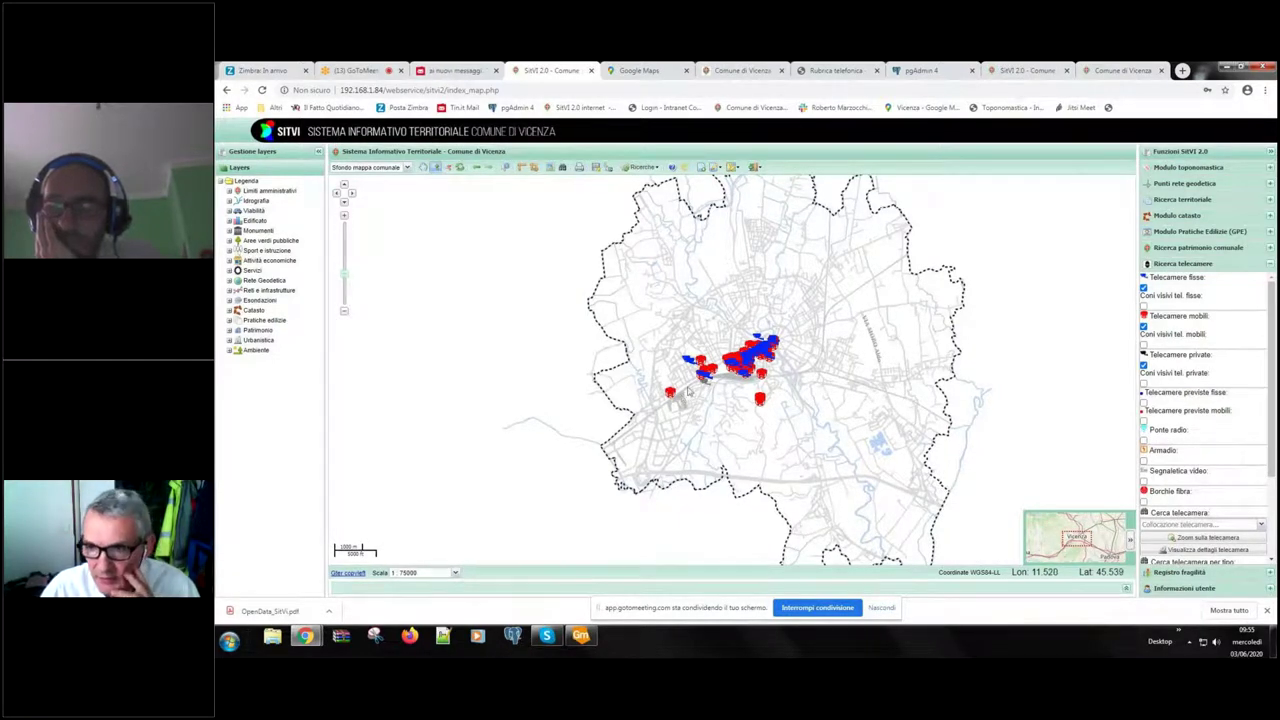
pyautogui.click(1143, 289)
pyautogui.click(1143, 327)
pyautogui.click(1143, 366)
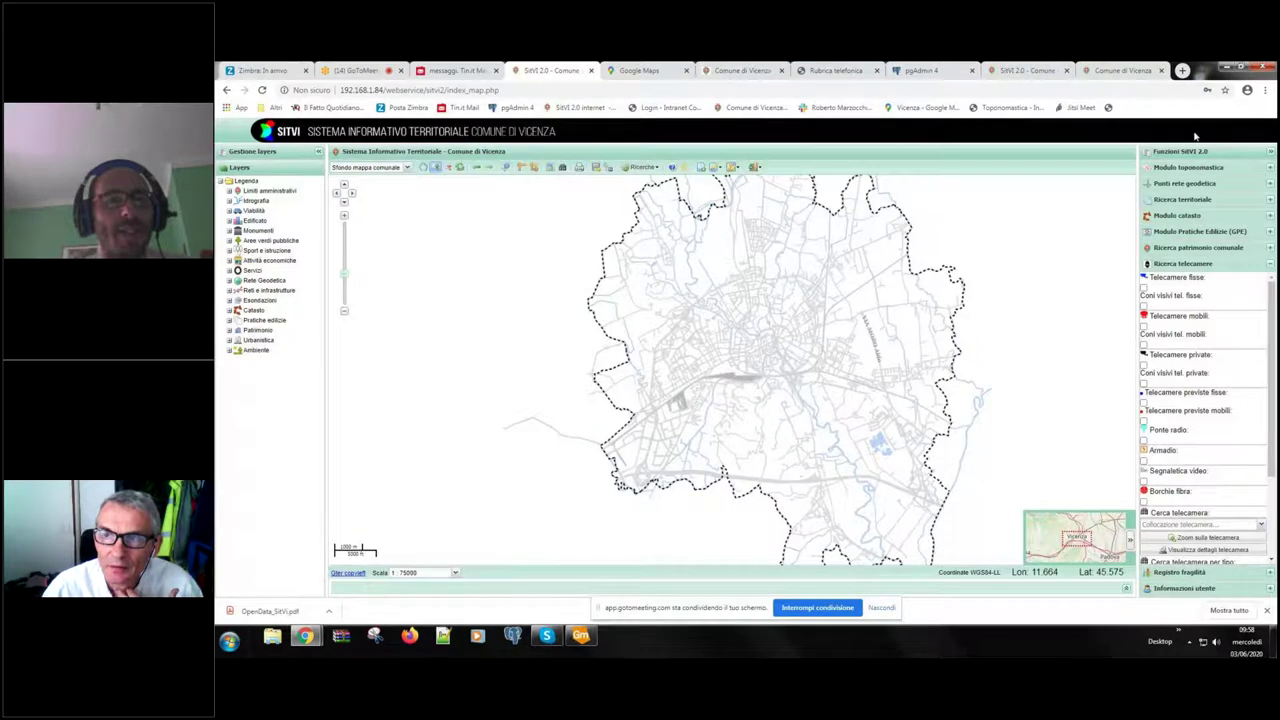
# Step: Minimize the browser and switch to the GeoMedia Professional map window showing the province's municipalities
pyautogui.click(1226, 70)
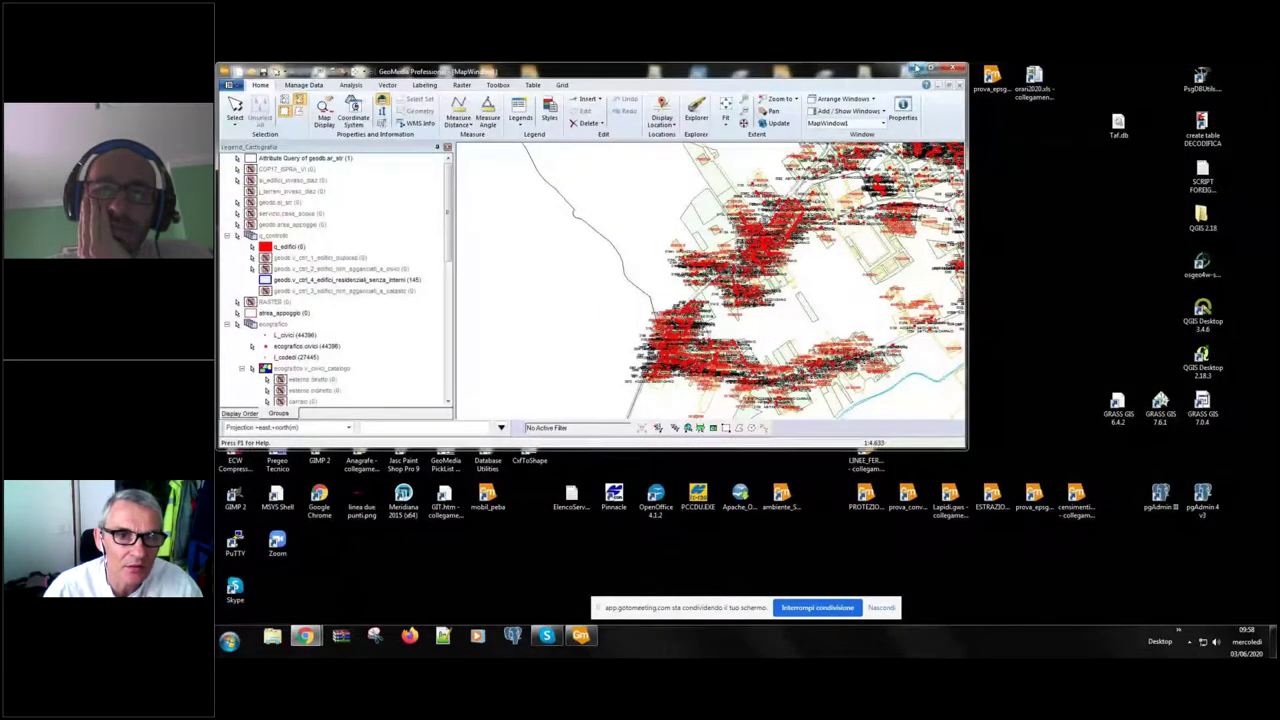
pyautogui.click(917, 69)
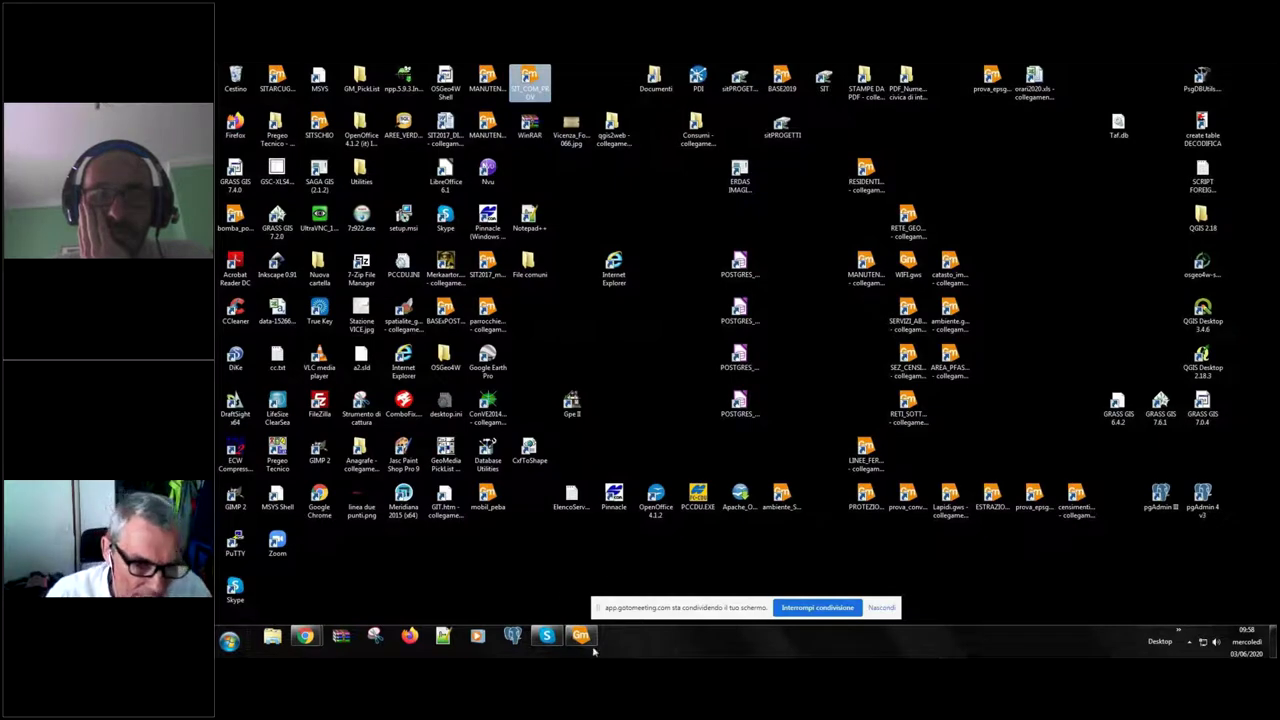
pyautogui.moveTo(591, 648)
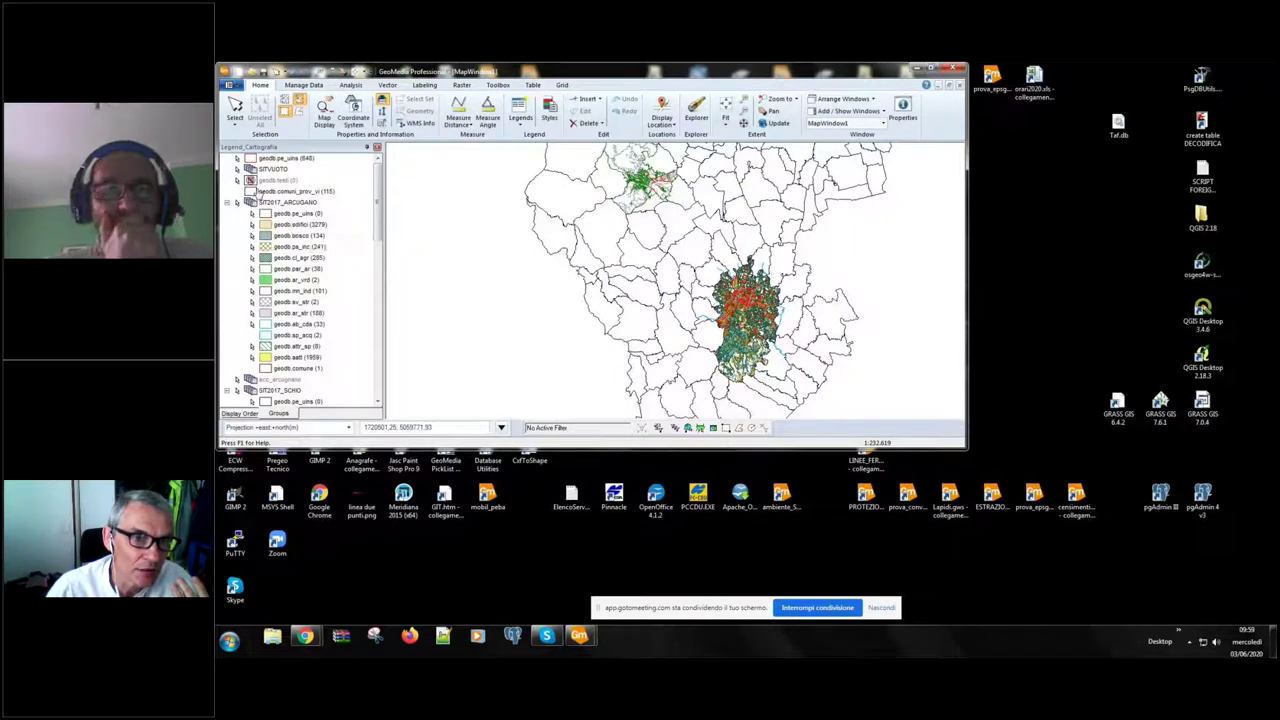
# Step: Turn off the display of the SIT2017_SCHIO and SIT2017_ARCUGNANO legend groups
pyautogui.rightClick(312, 206)
pyautogui.click(340, 190)
pyautogui.click(300, 390)
pyautogui.rightClick(303, 388)
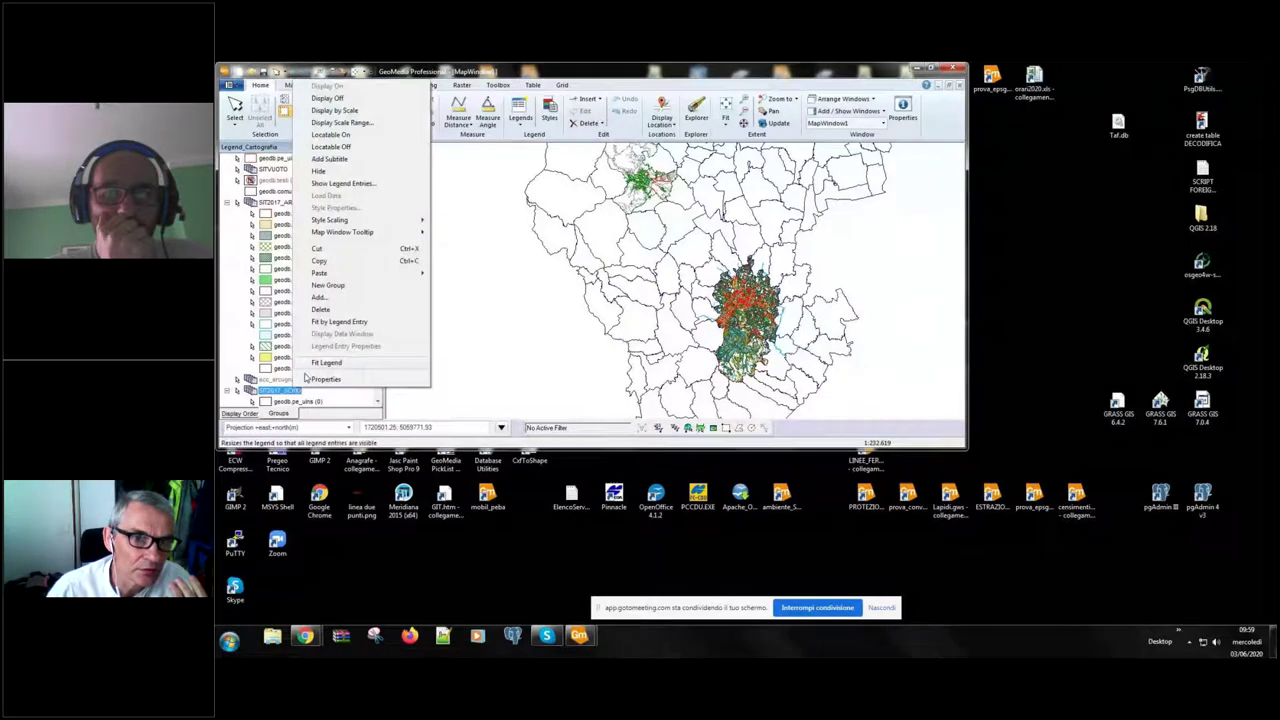
pyautogui.click(330, 98)
pyautogui.rightClick(312, 204)
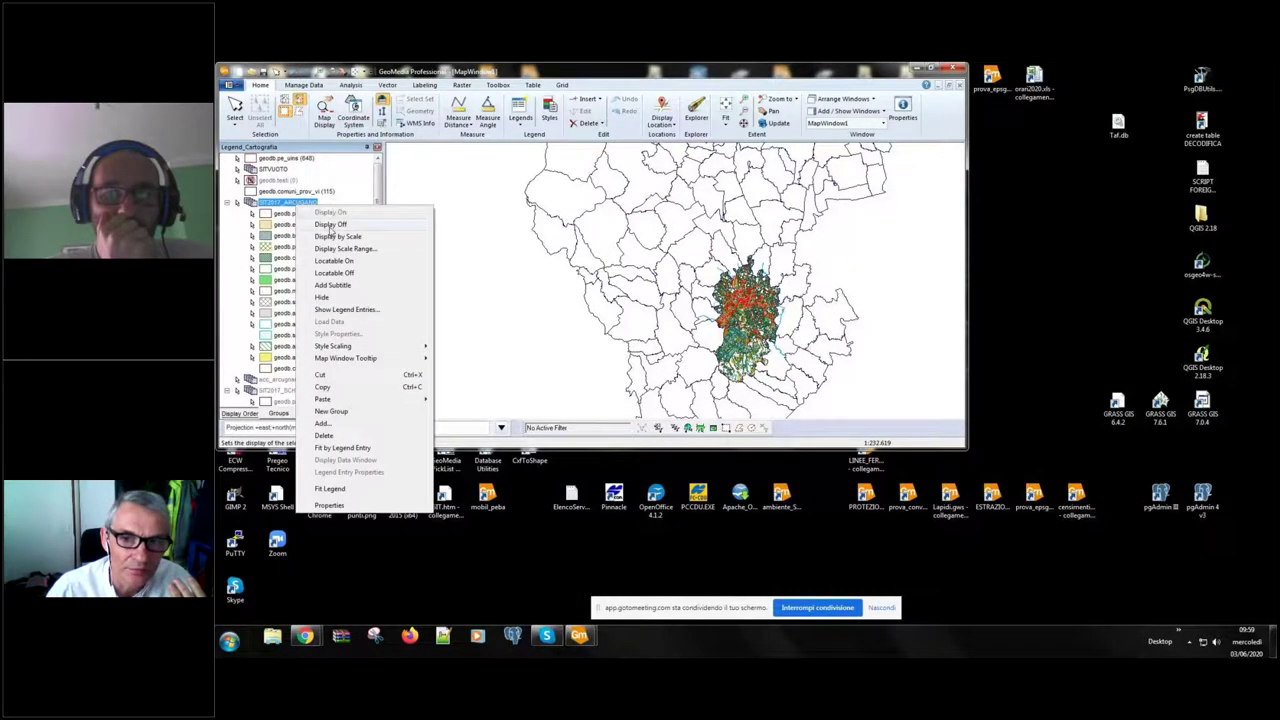
pyautogui.click(330, 224)
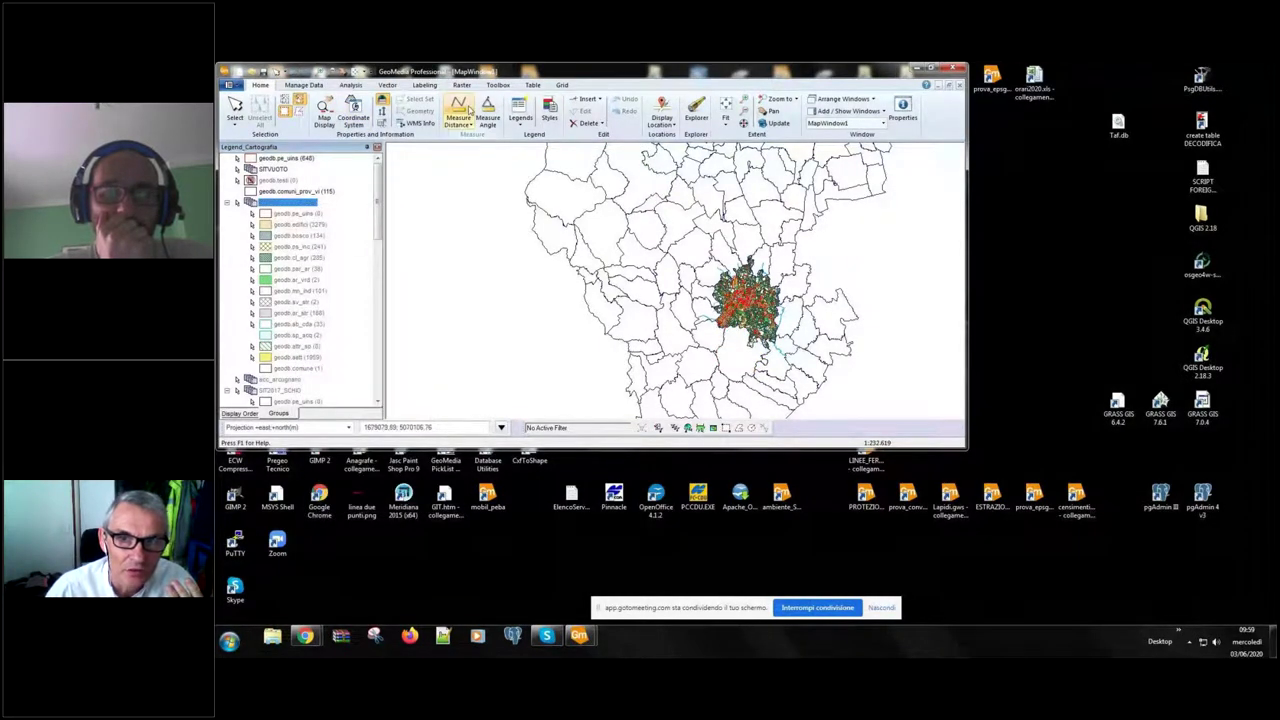
# Step: Zoom in on the detailed Vicenza cartography within the municipal boundaries and maximize the GeoMedia window
pyautogui.click(744, 102)
pyautogui.moveTo(668, 227); pyautogui.dragTo(808, 351)
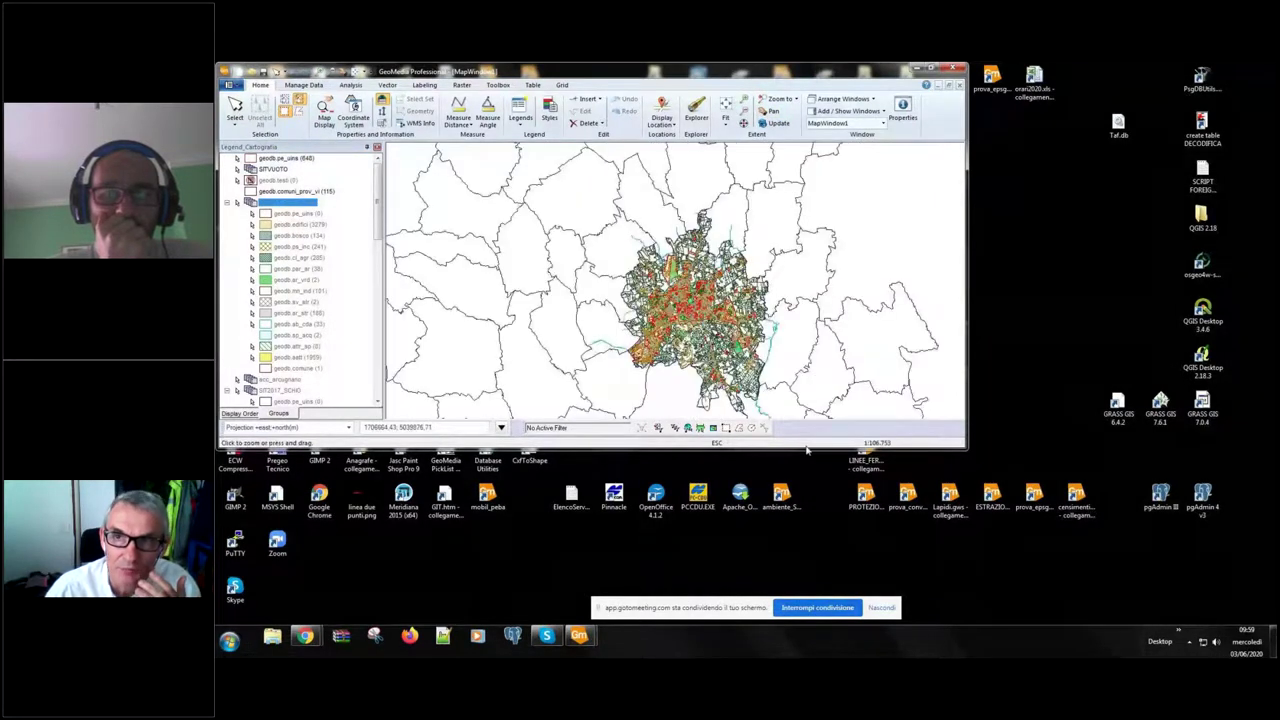
pyautogui.moveTo(967, 71); pyautogui.dragTo(934, 71)
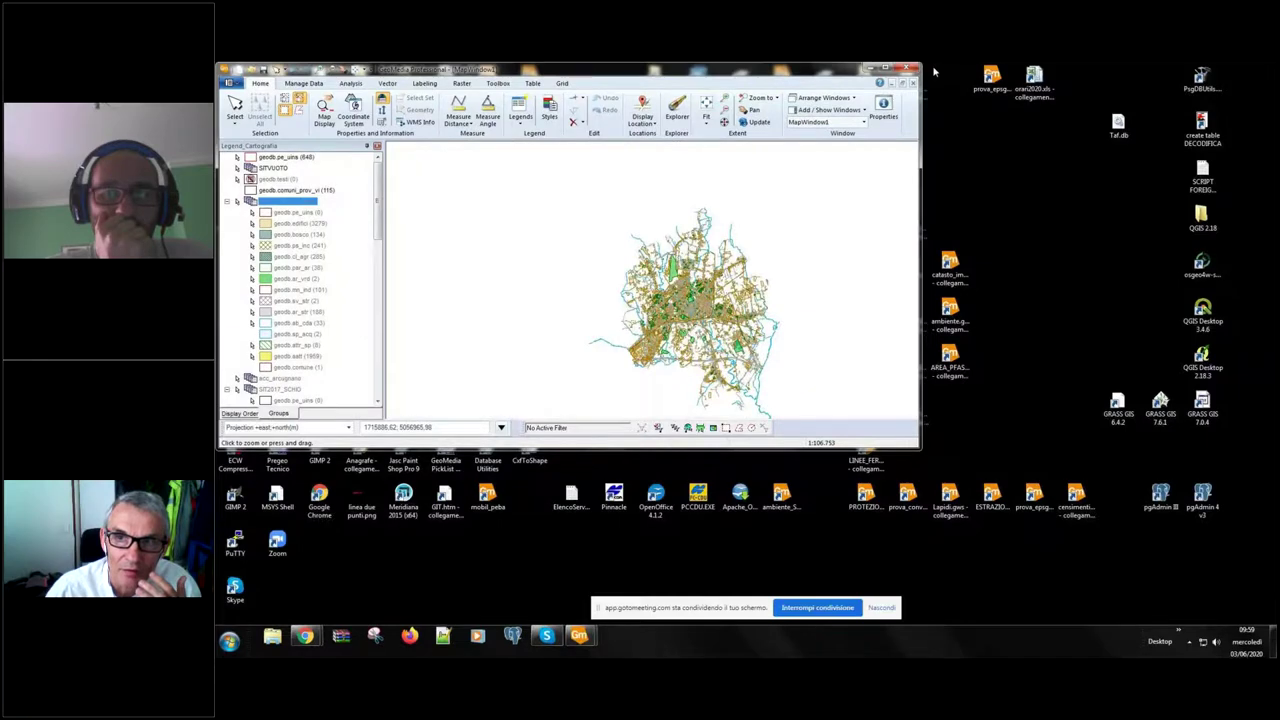
pyautogui.click(897, 69)
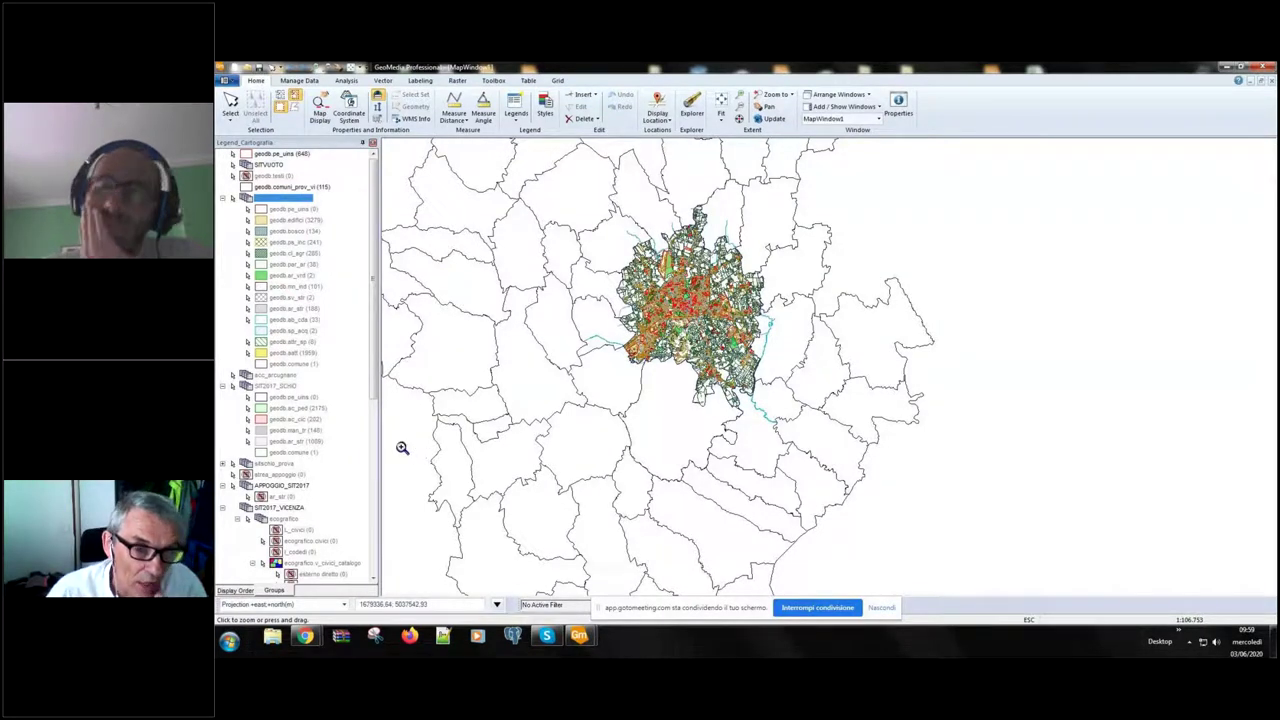
# Step: Look through the legend groups and turn the display of the SIT2017_ARCUGNANO group back on
pyautogui.scroll(-1, 375, 393)
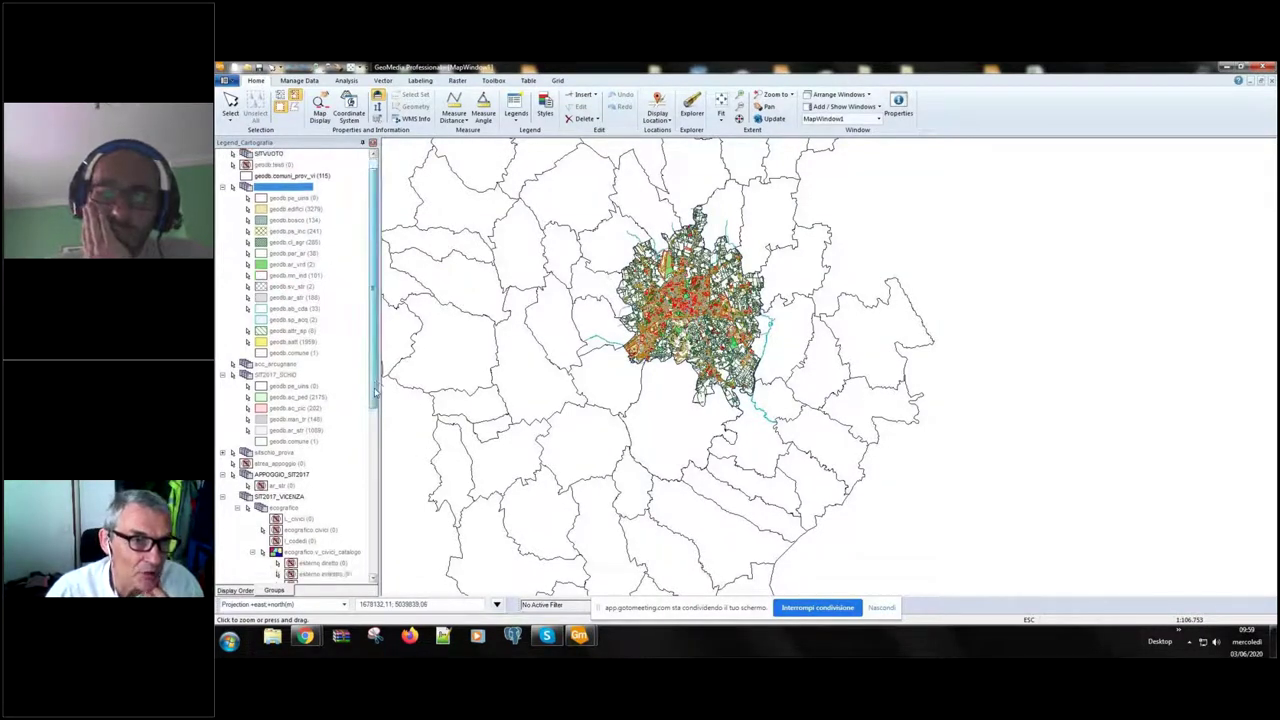
pyautogui.scroll(-3, 375, 393)
pyautogui.scroll(4, 375, 385)
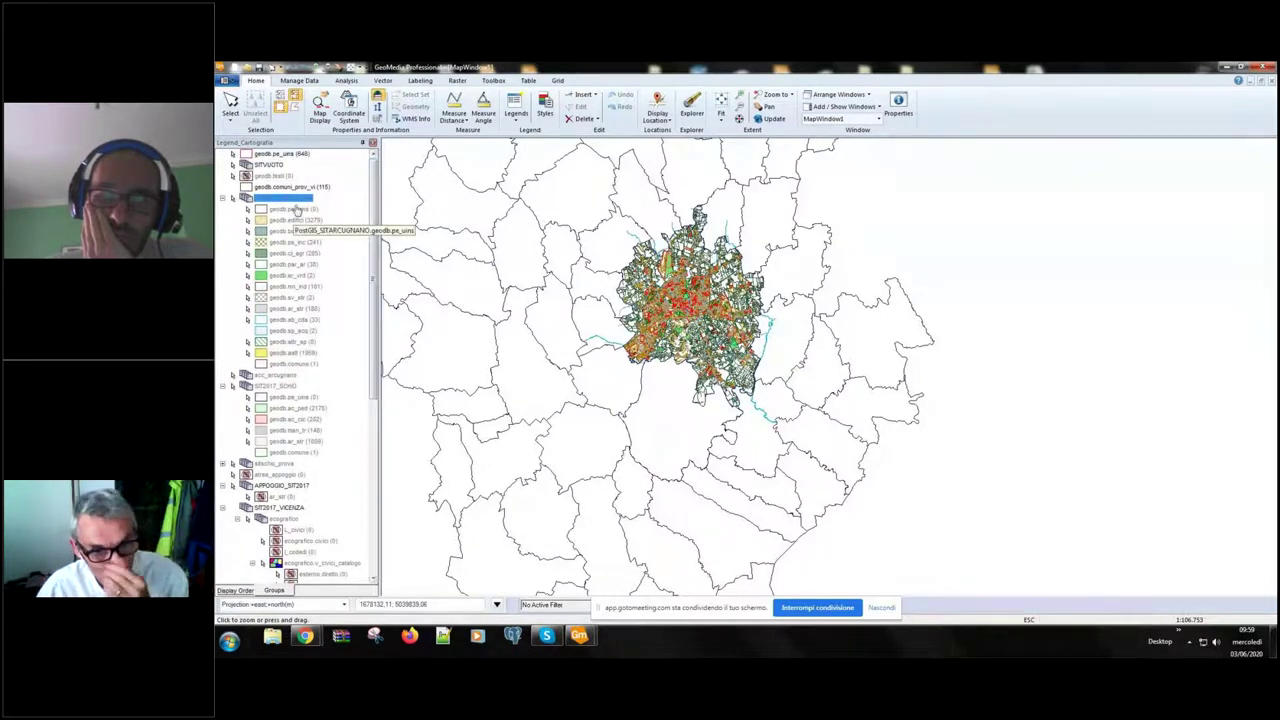
pyautogui.rightClick(297, 199)
pyautogui.click(318, 203)
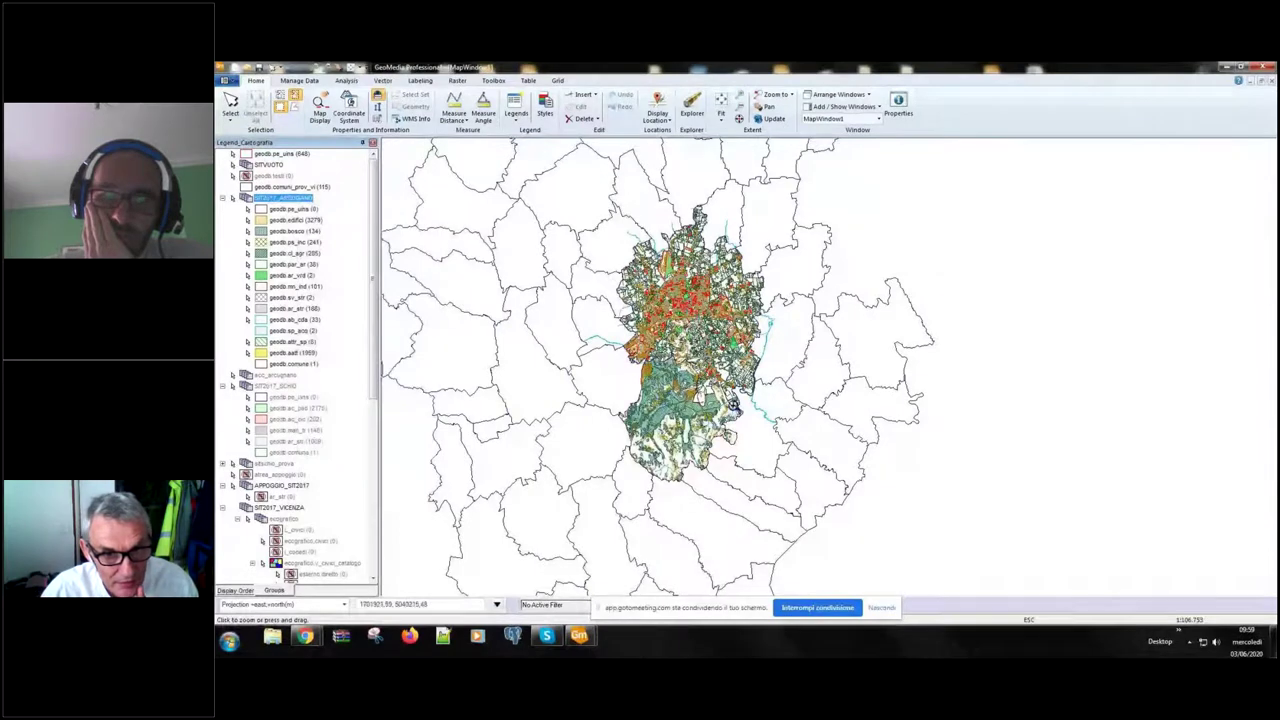